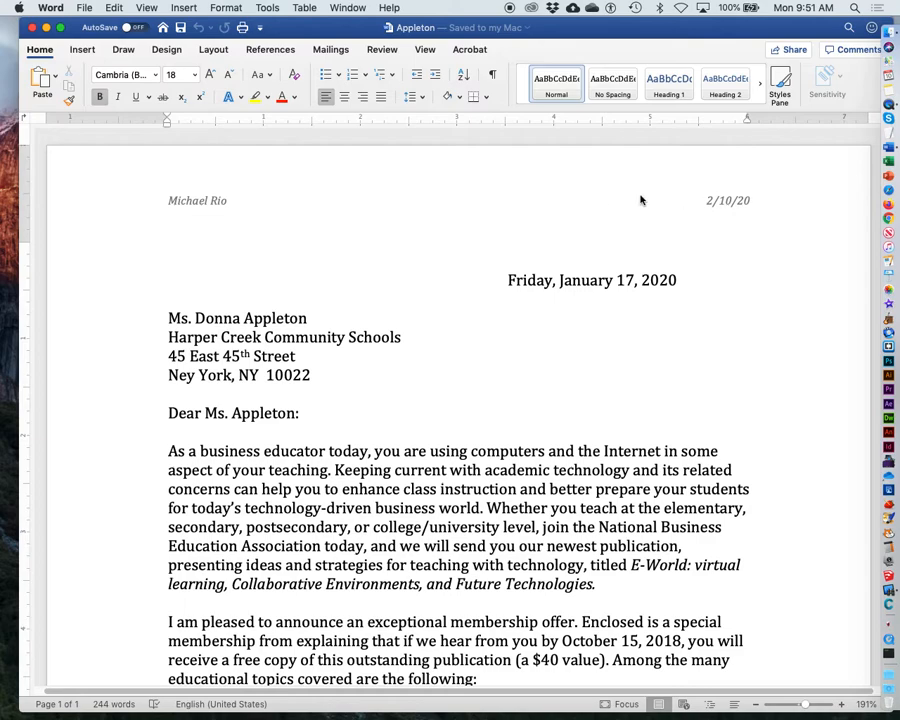
Step: Open the page header for editing and delete its existing name and date text
scroll(400, 420, down, 10)
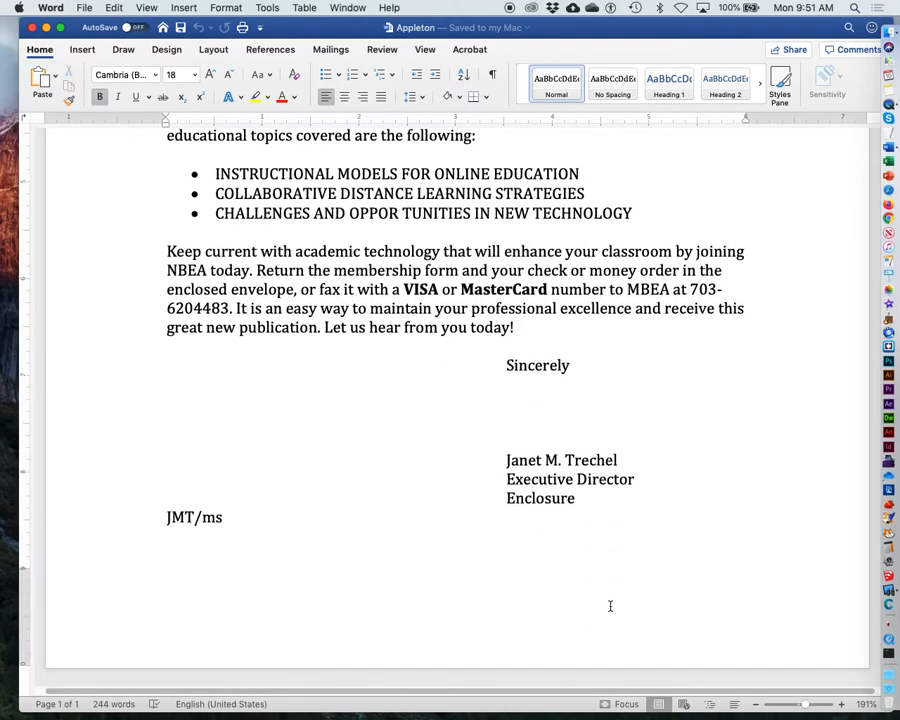
scroll(364, 625, up, 10)
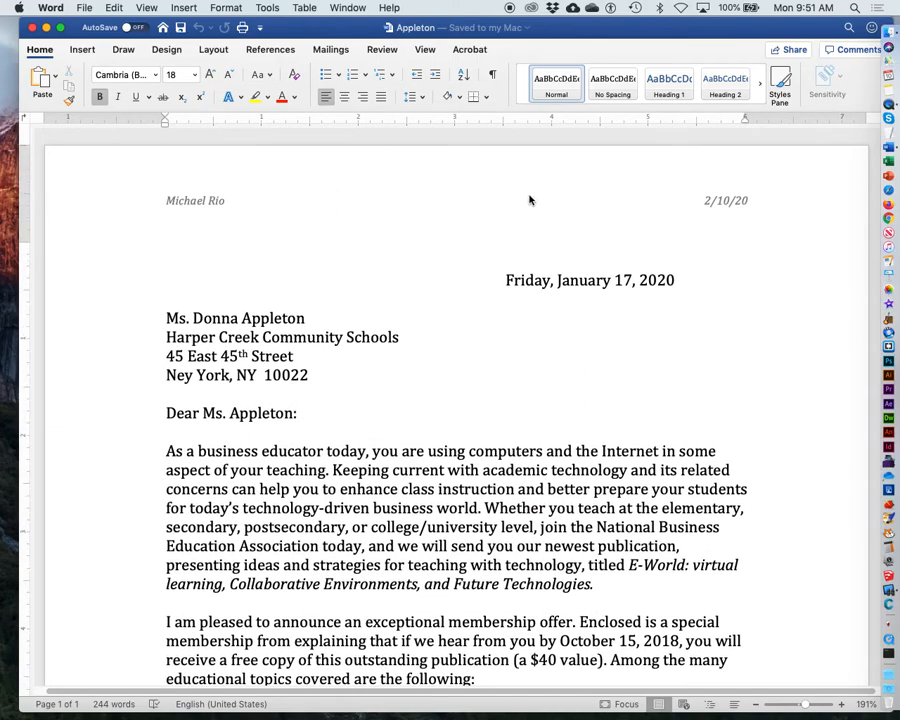
double_click(410, 212)
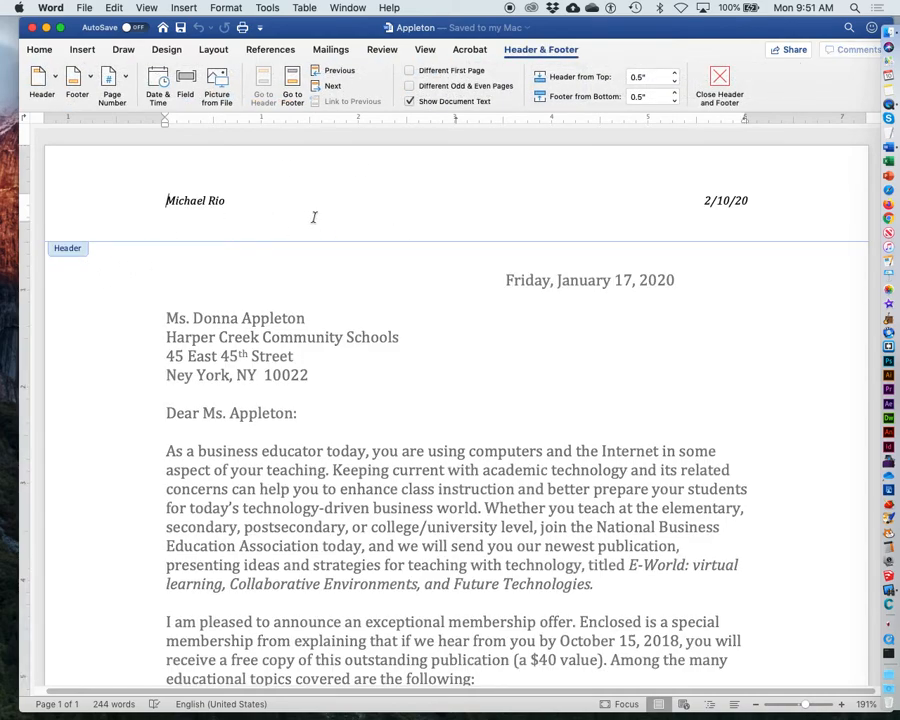
double_click(449, 361)
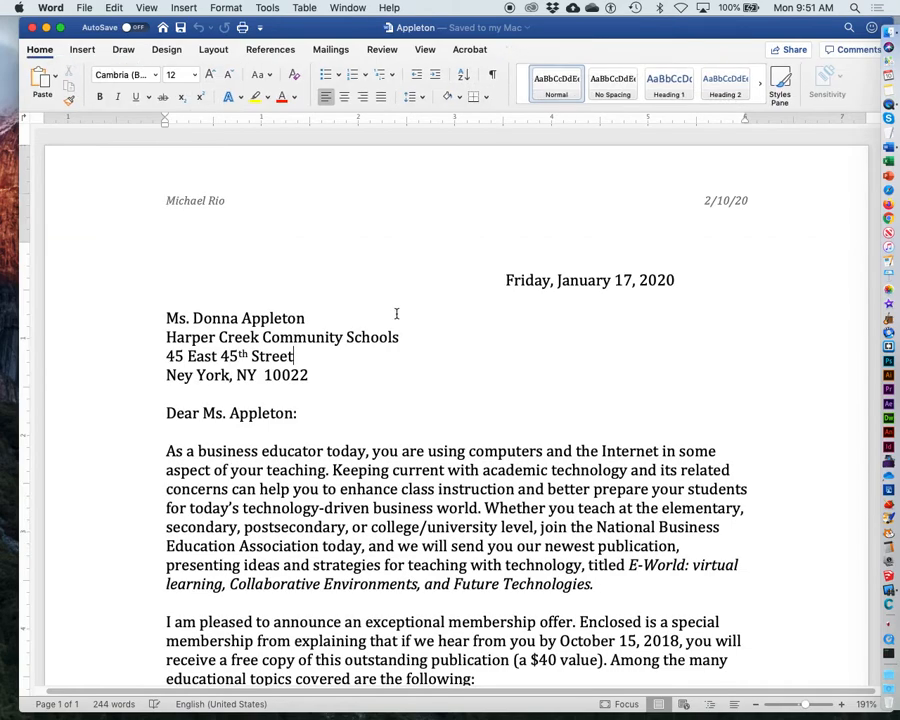
click(144, 8)
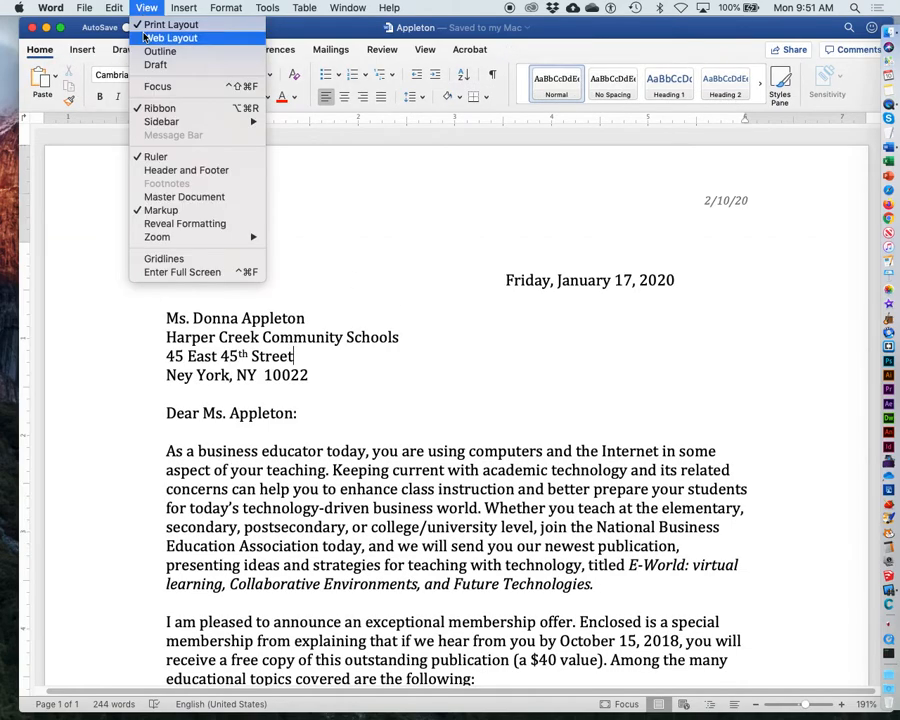
click(154, 170)
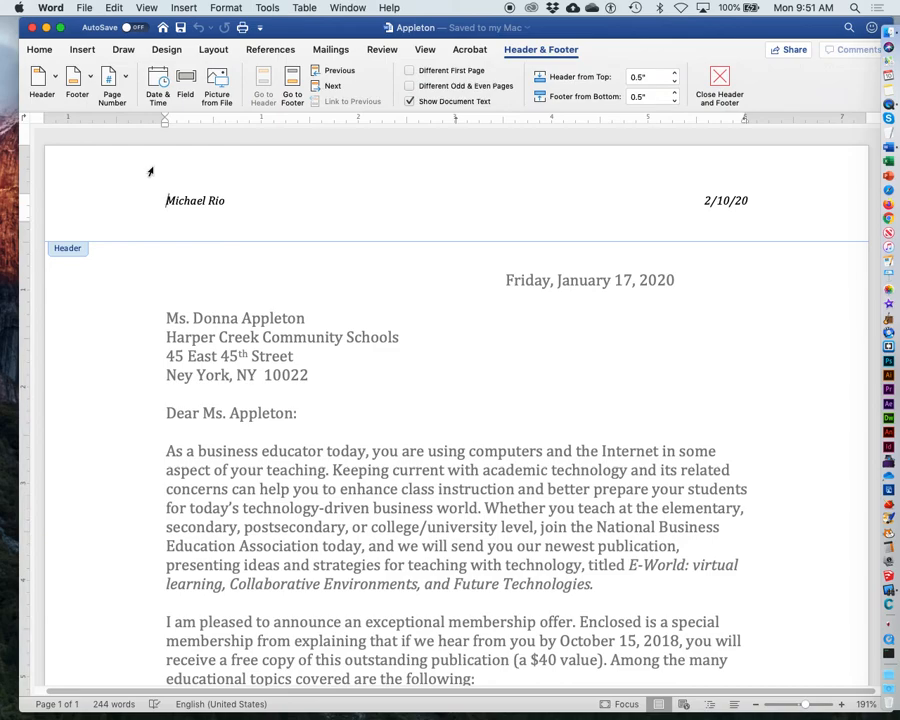
drag(165, 200, 812, 218)
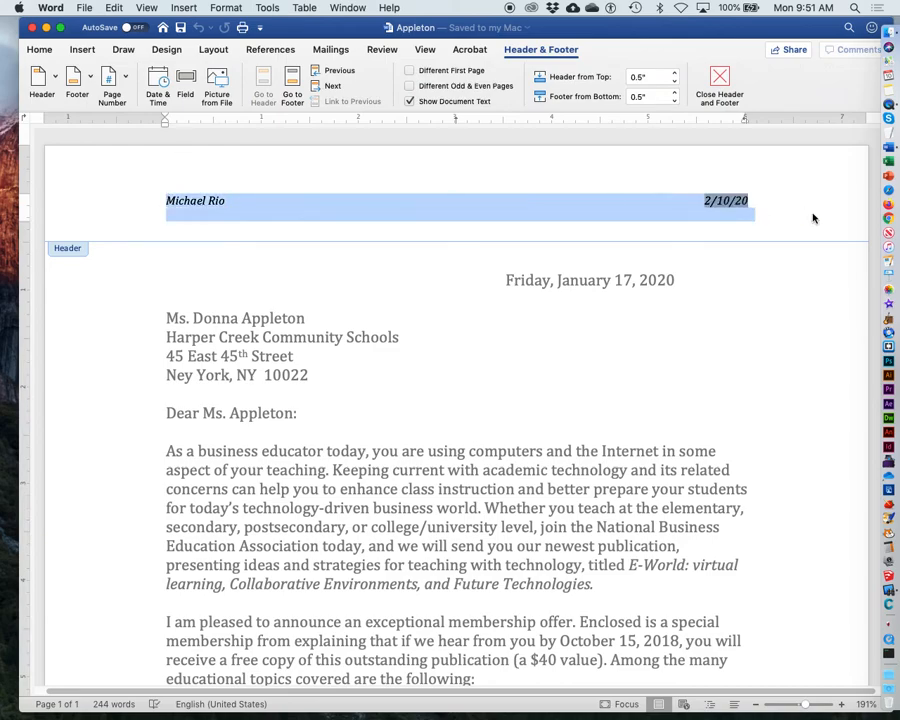
key(BackSpace)
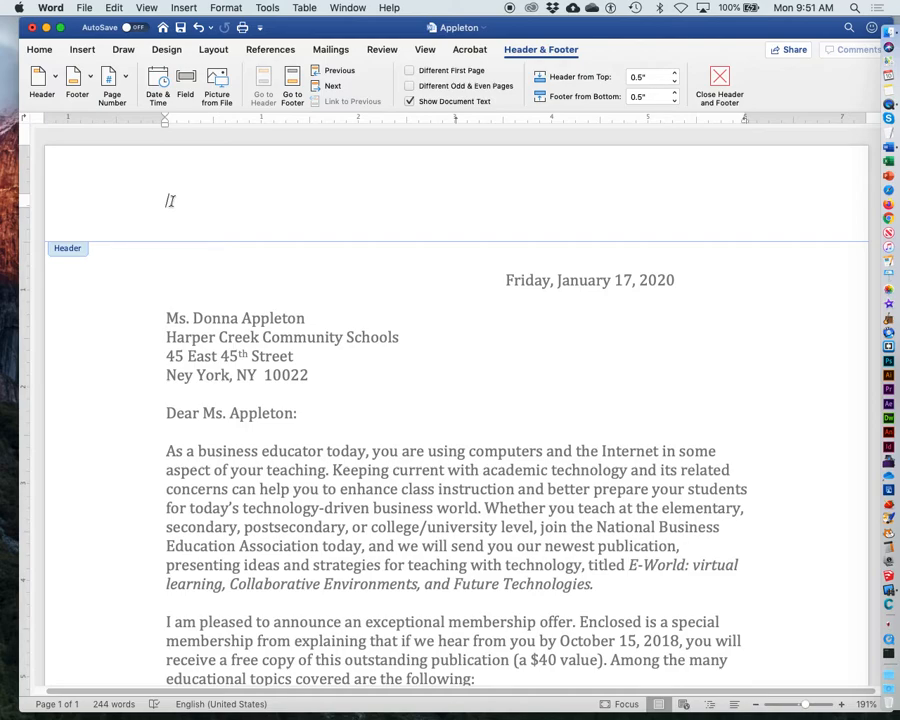
Step: Retype the author's name in the header and insert the current date in the 2/10/20 format after it
text(Michael)
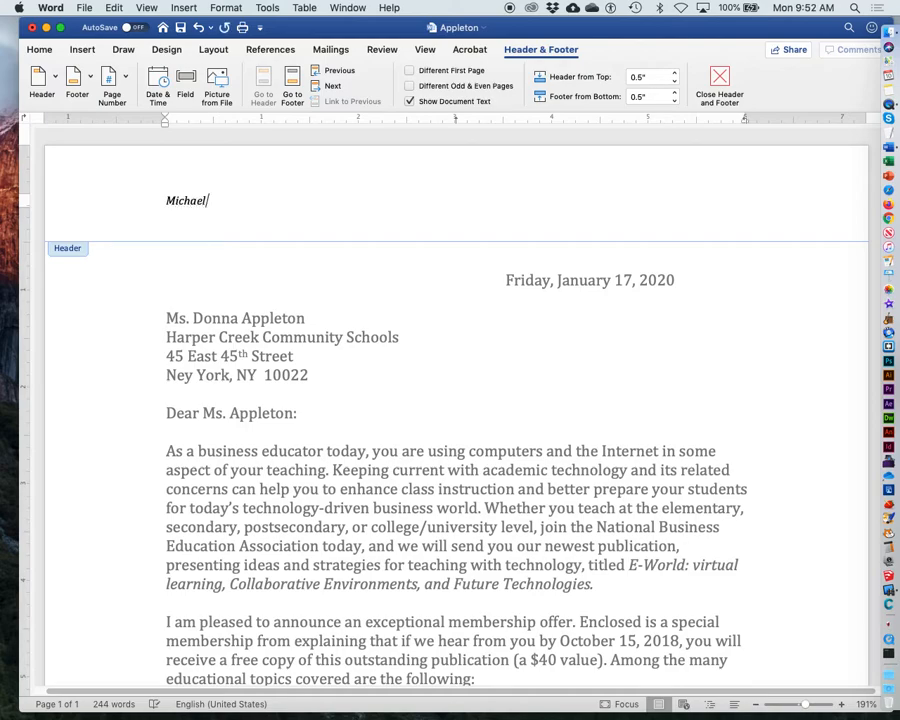
text( Rio)
click(183, 7)
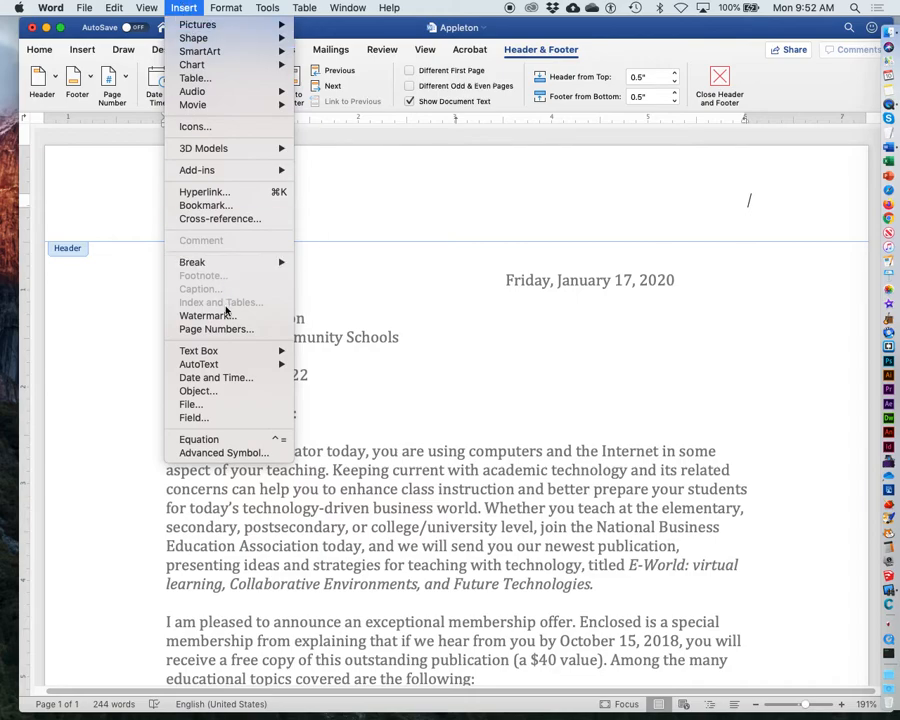
click(232, 379)
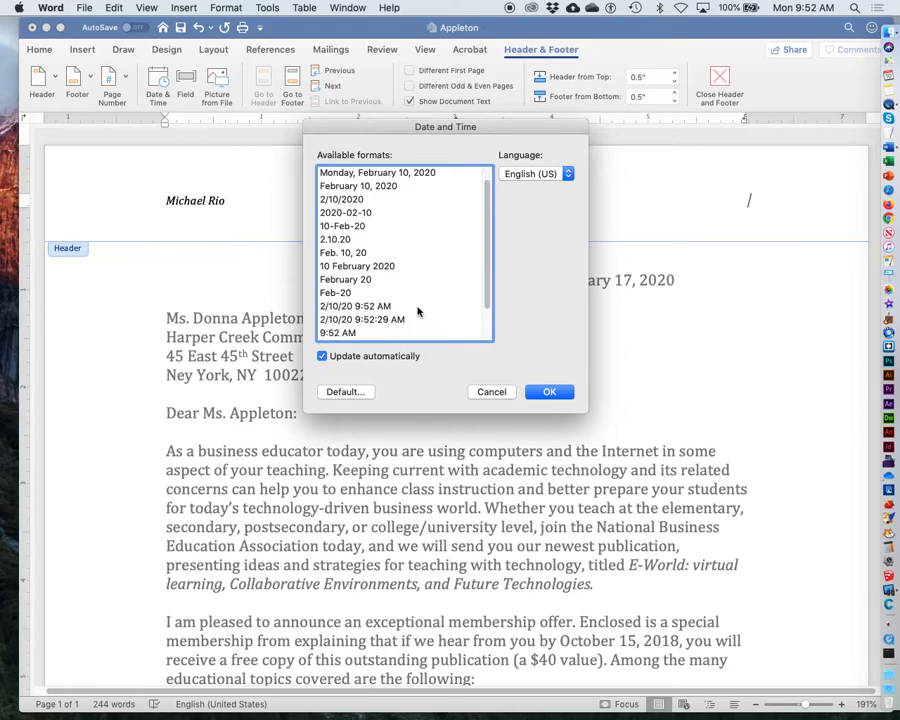
scroll(412, 325, down, 3)
scroll(344, 258, up, 3)
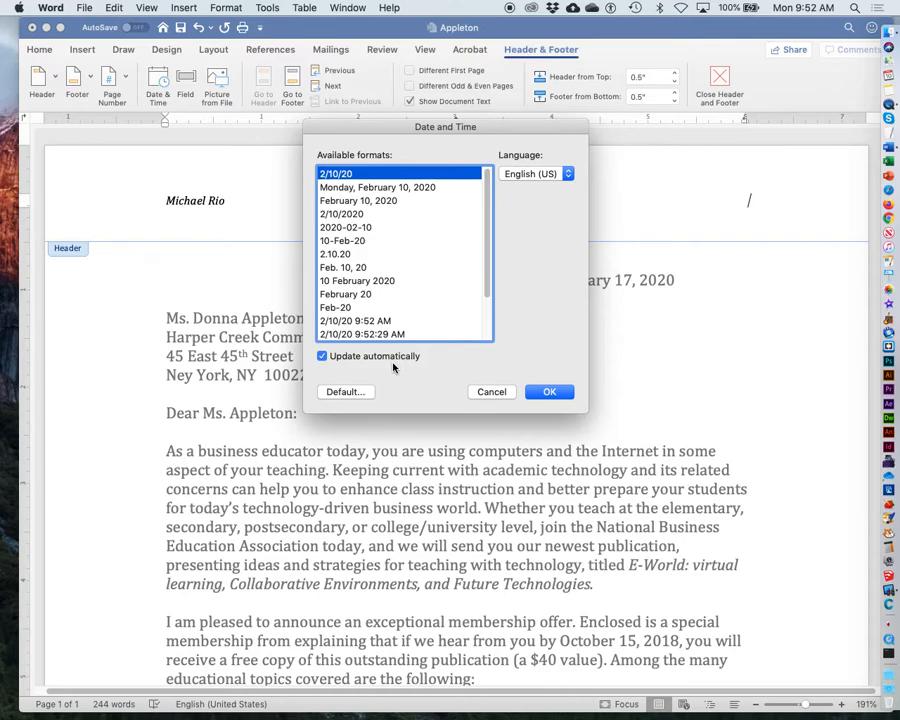
click(322, 357)
click(322, 357)
click(547, 396)
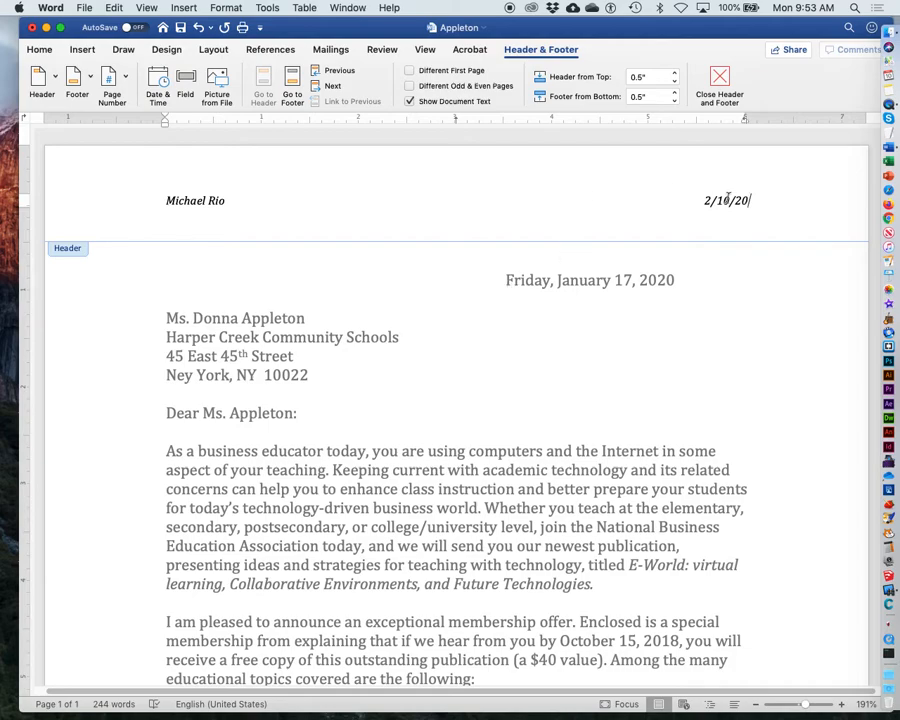
Step: Select the header text and inspect its font and font size settings
click(166, 199)
drag(166, 199, 820, 201)
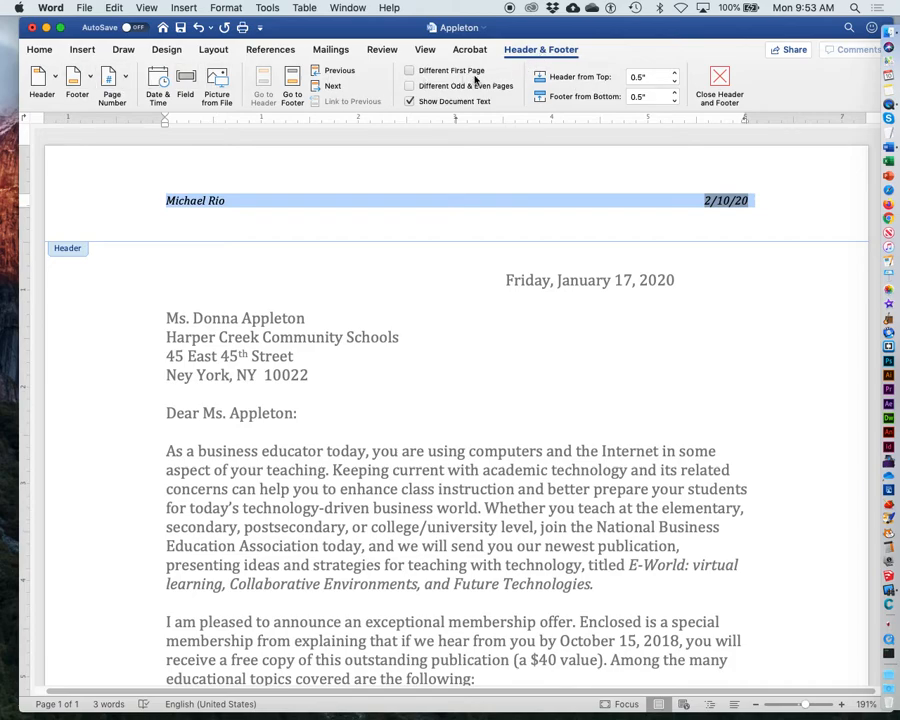
click(31, 53)
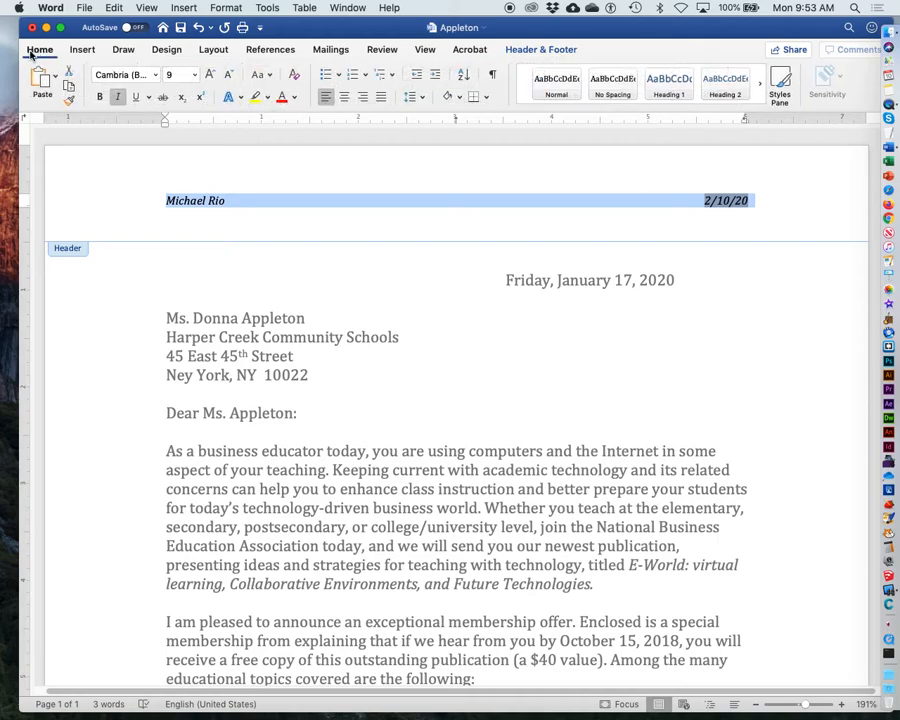
click(196, 76)
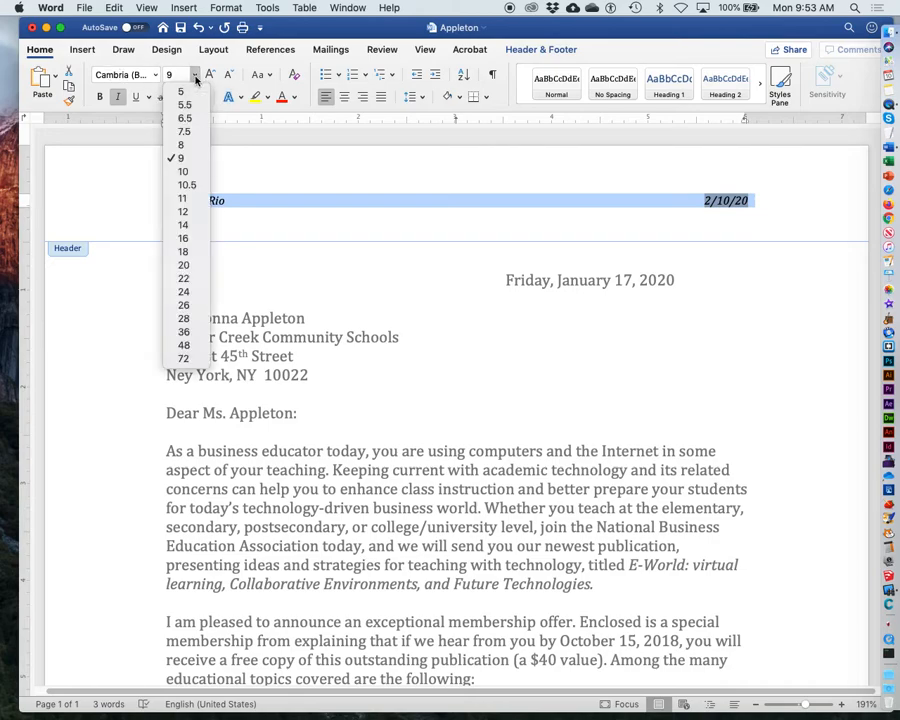
click(196, 77)
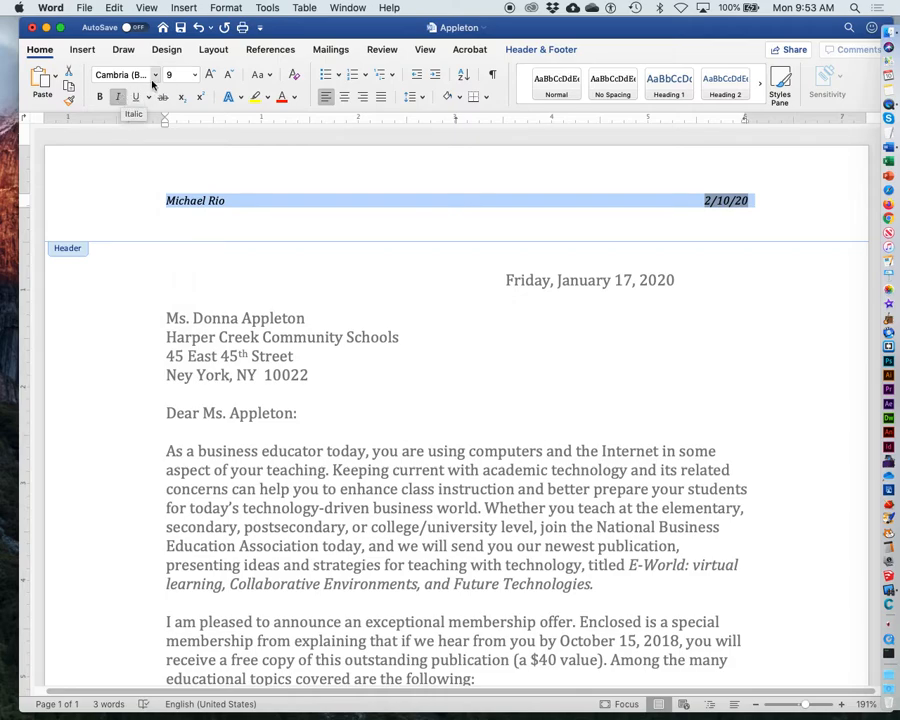
click(156, 76)
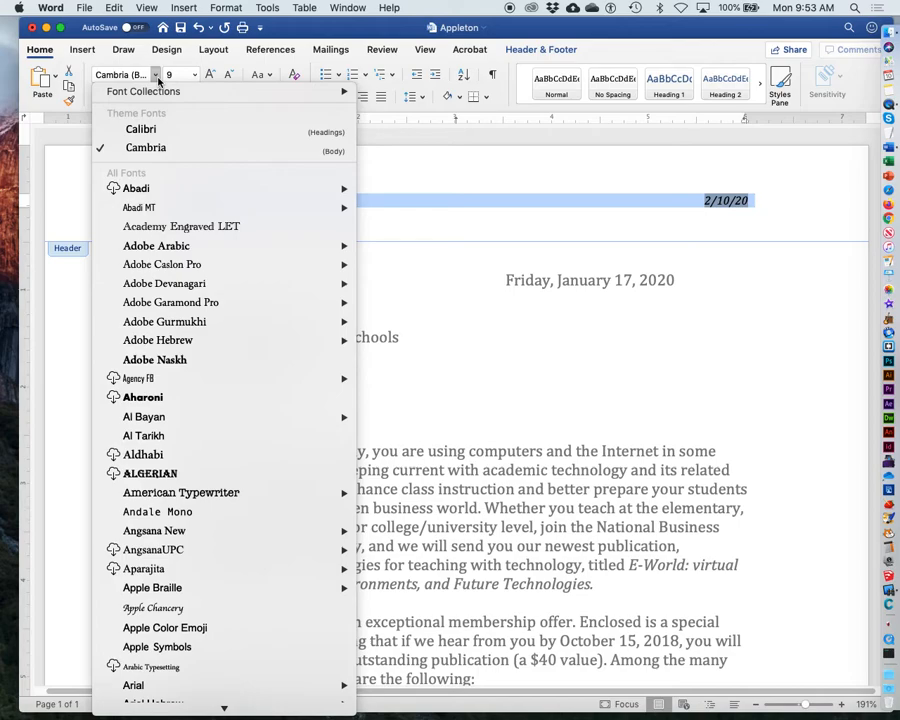
click(157, 77)
click(196, 77)
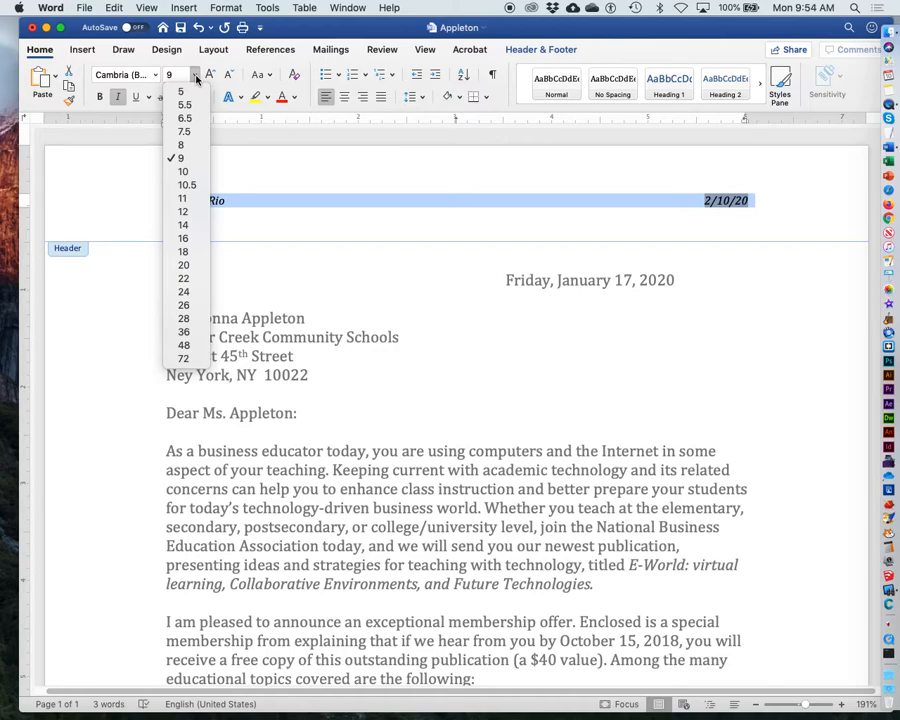
click(197, 78)
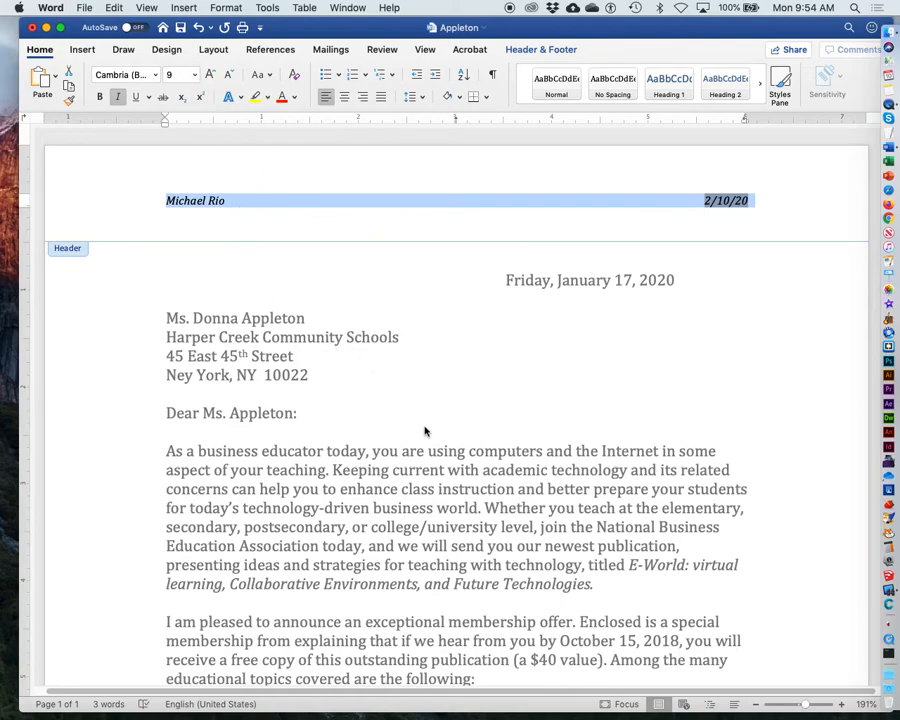
Step: Leave the header and delete the Friday, January 17, 2020 date line from the letter
click(146, 7)
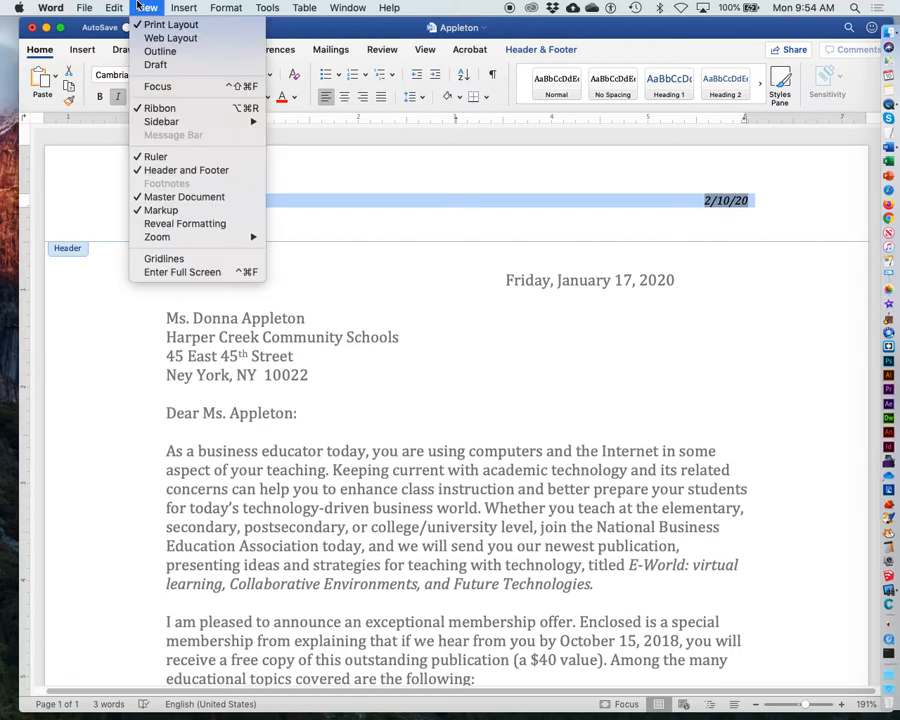
click(150, 170)
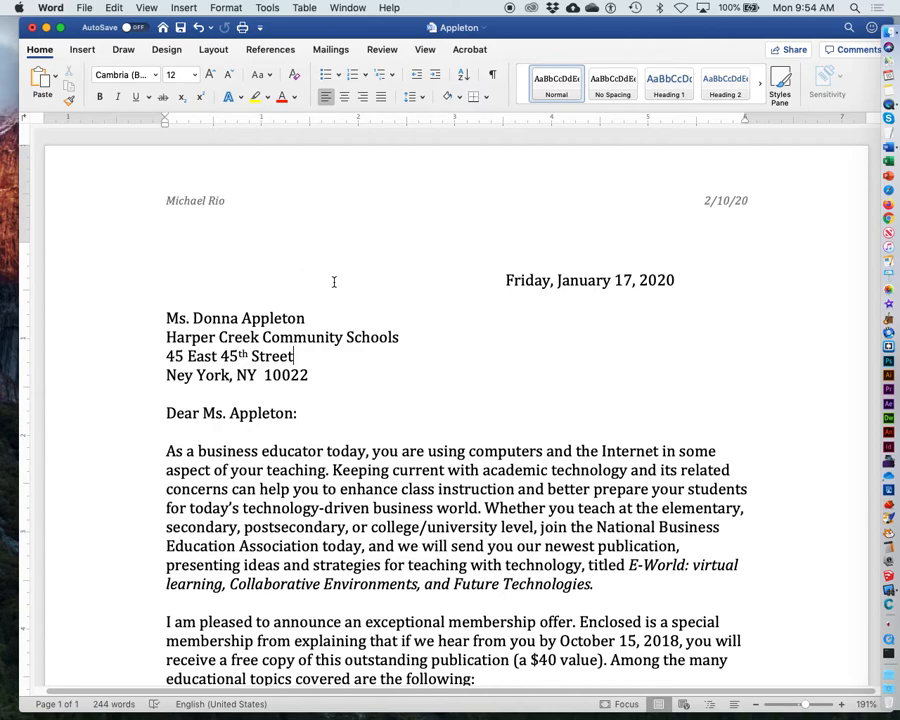
drag(504, 280, 723, 295)
key(BackSpace)
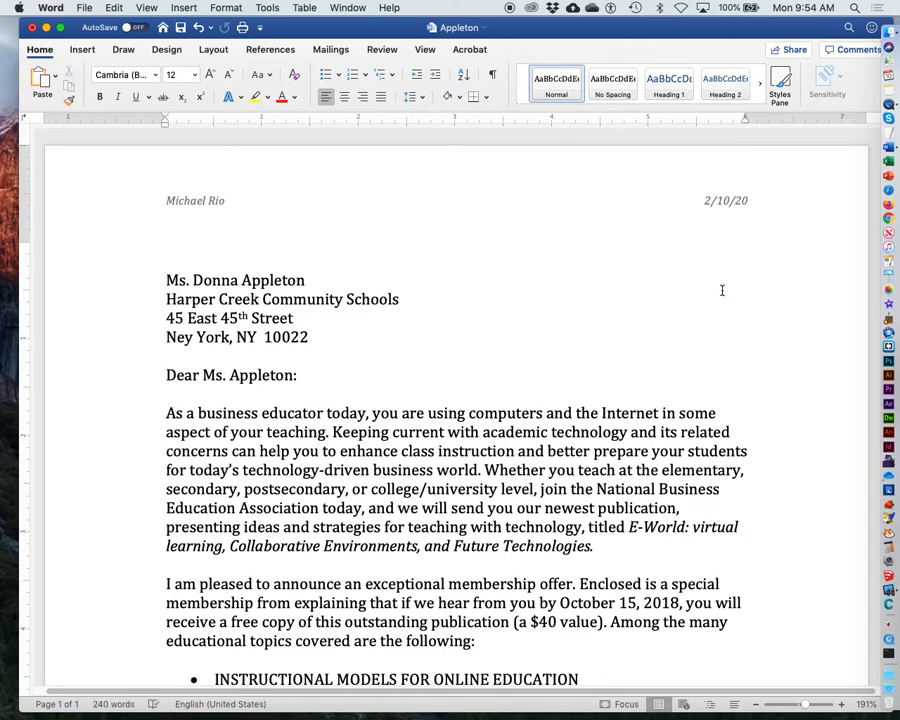
Step: Indent the empty line above the inside address with six tabs
click(168, 255)
key(Return)
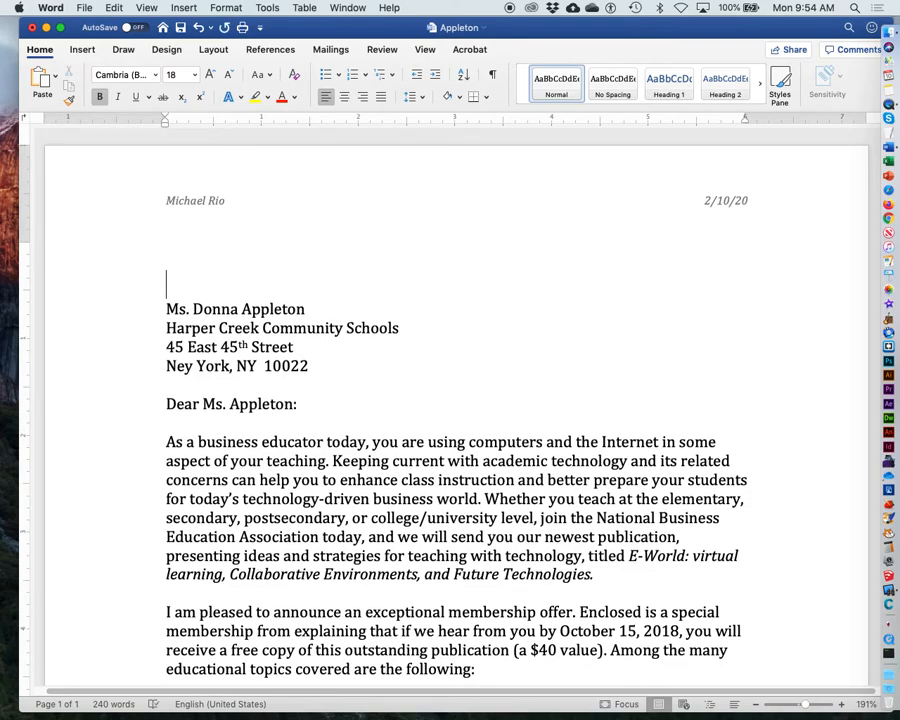
key(BackSpace)
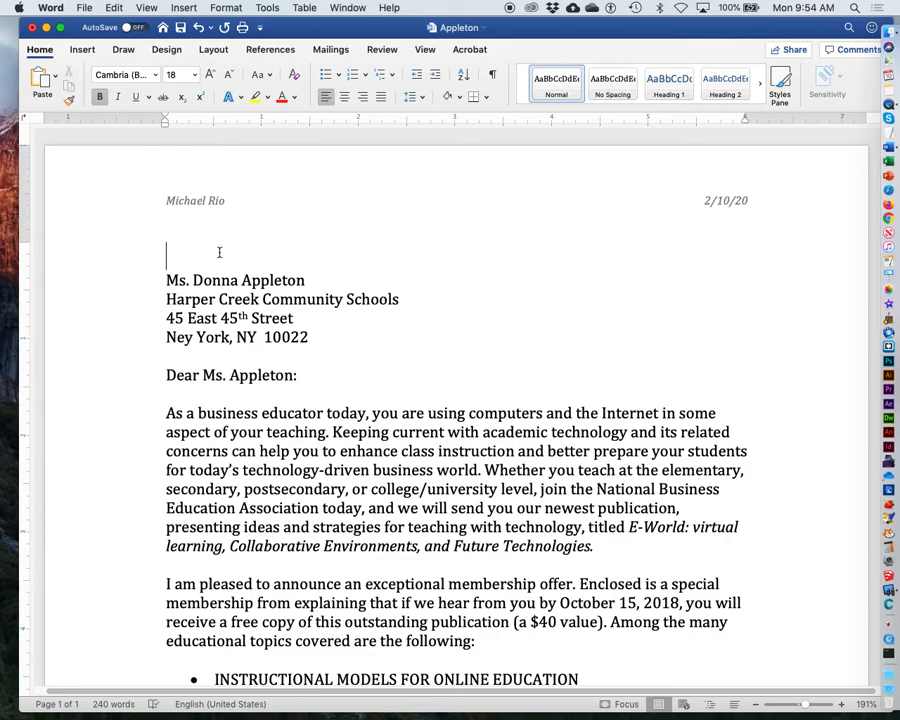
key(Tab)
key(Tab)
key(Tab)
key(Tab)
key(Tab)
key(Tab)
key(Tab)
key(Tab)
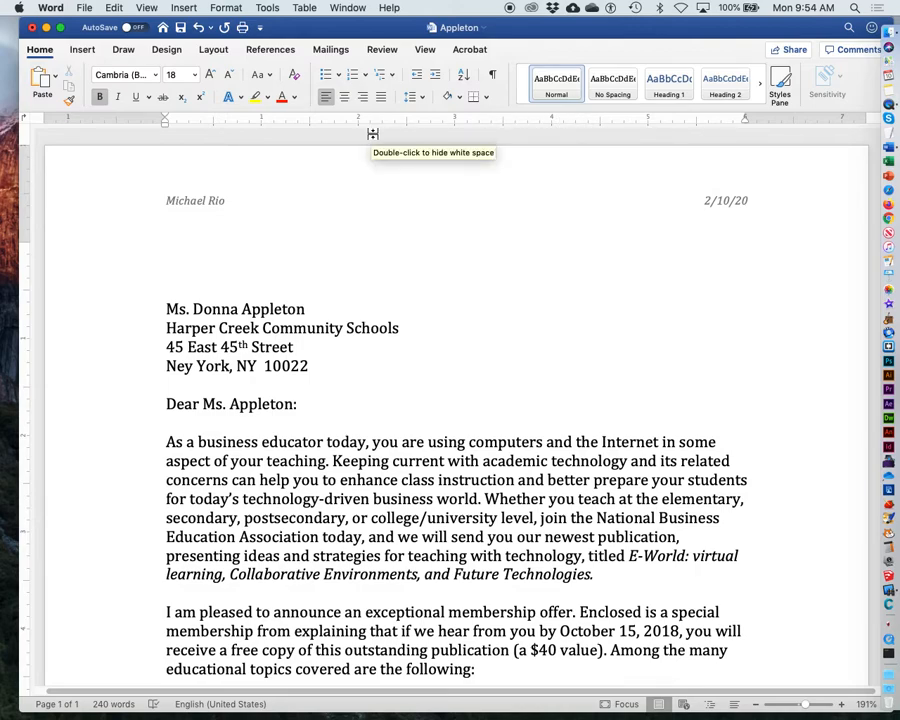
Step: Insert the date on that line in the Monday, February 10, 2020 format
click(145, 7)
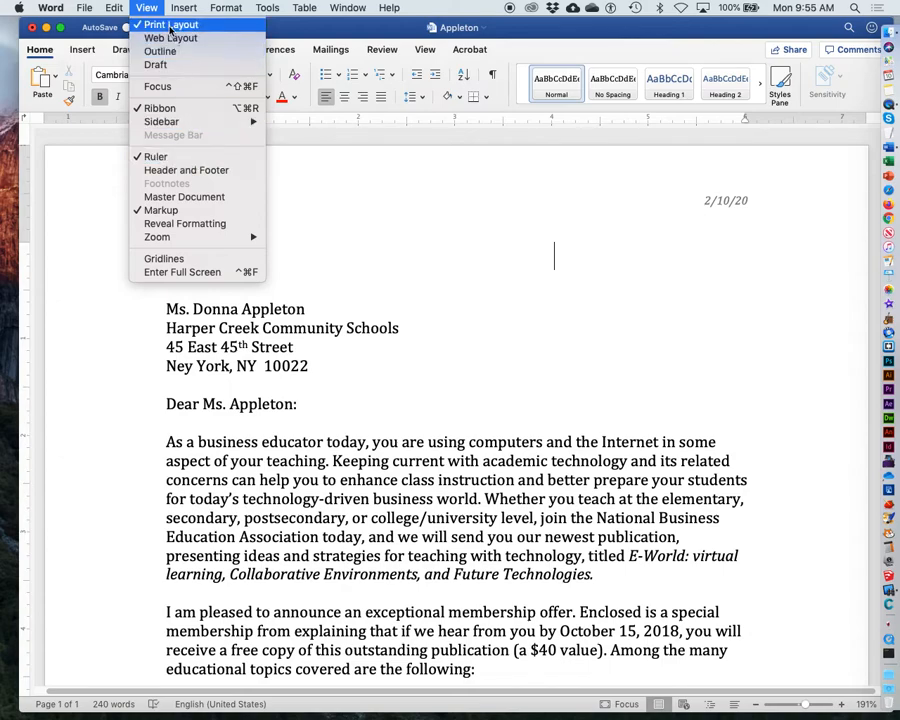
click(147, 8)
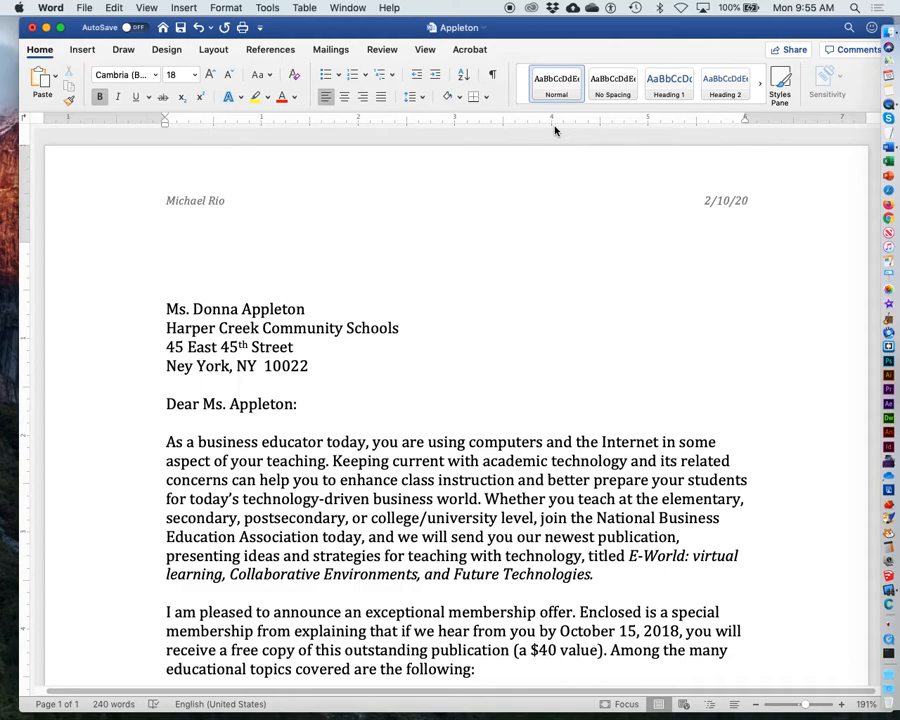
click(183, 7)
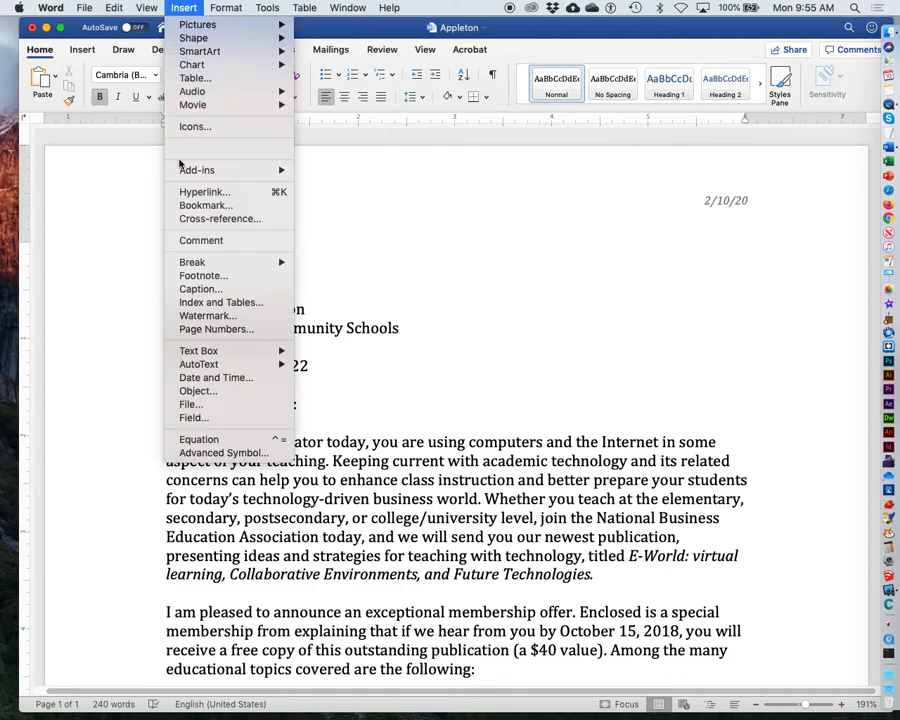
click(216, 378)
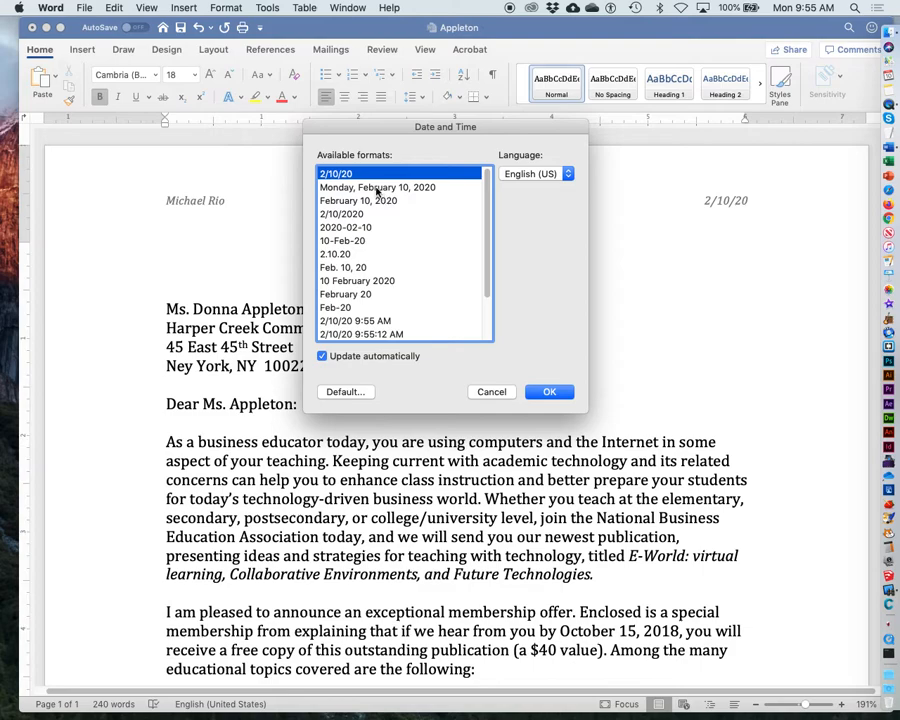
click(378, 187)
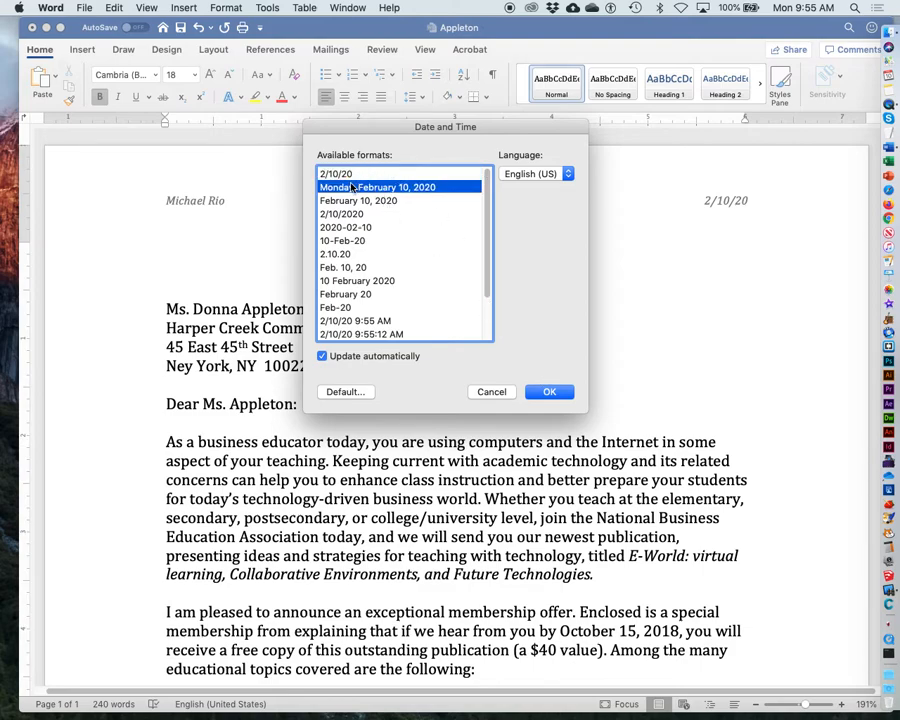
click(538, 391)
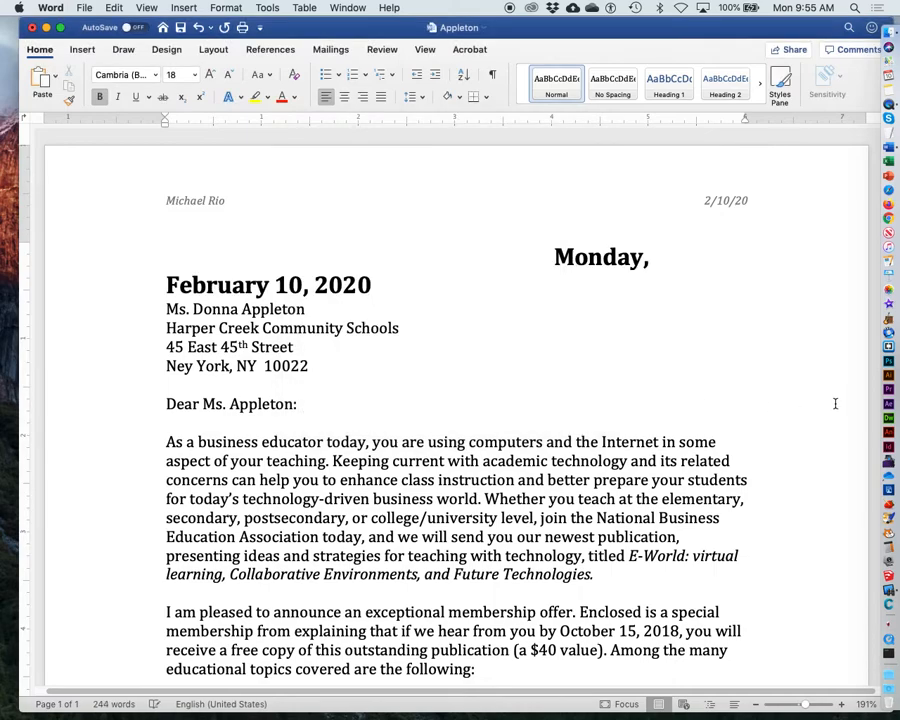
Step: Reformat the inserted date line to 12 pt and remove its bold
click(553, 254)
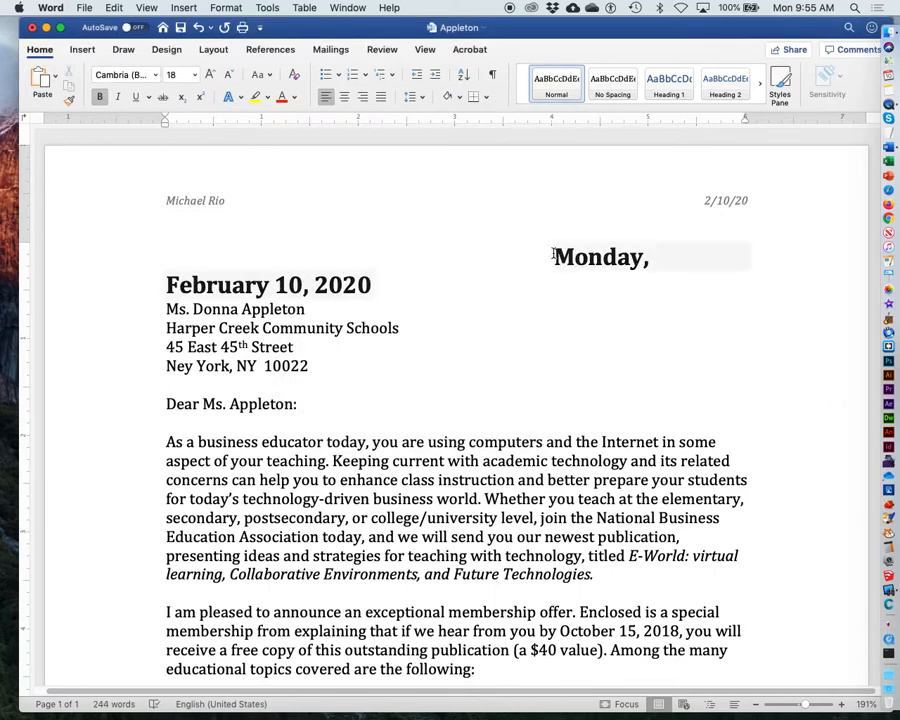
drag(554, 254, 715, 279)
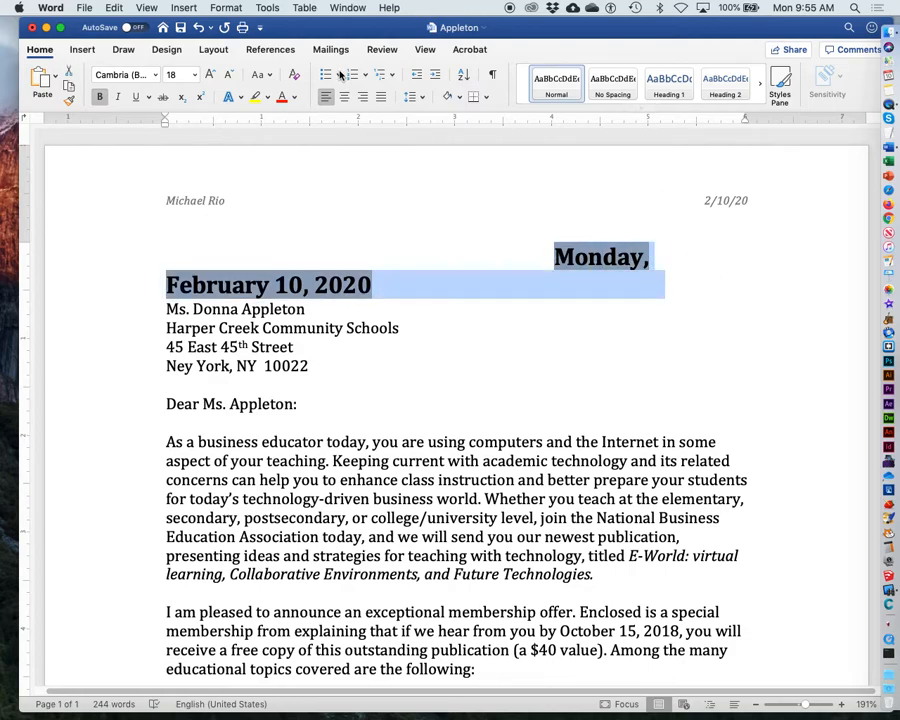
click(194, 74)
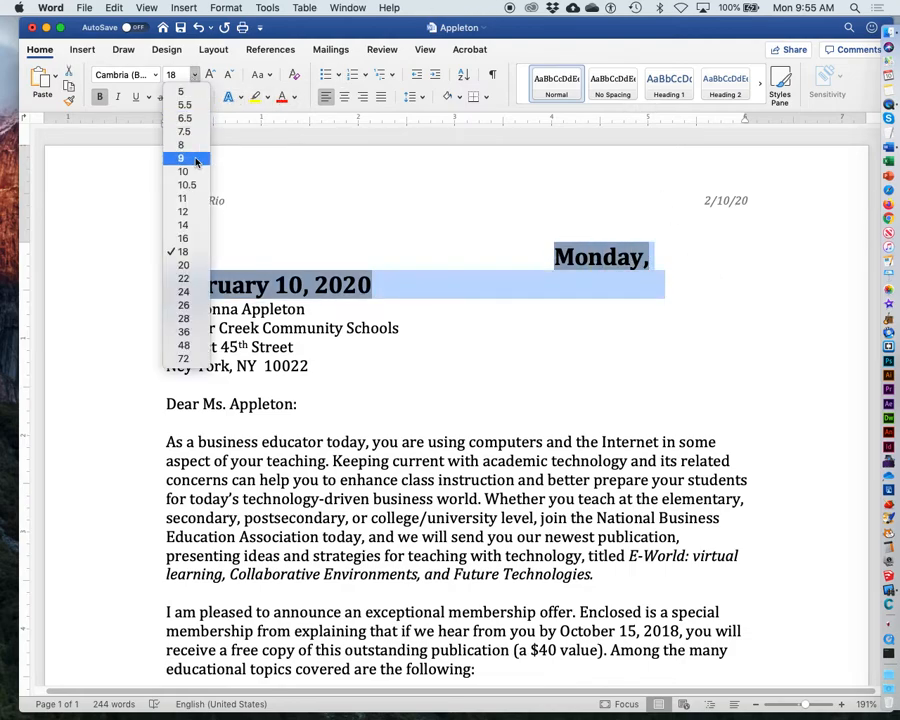
click(195, 217)
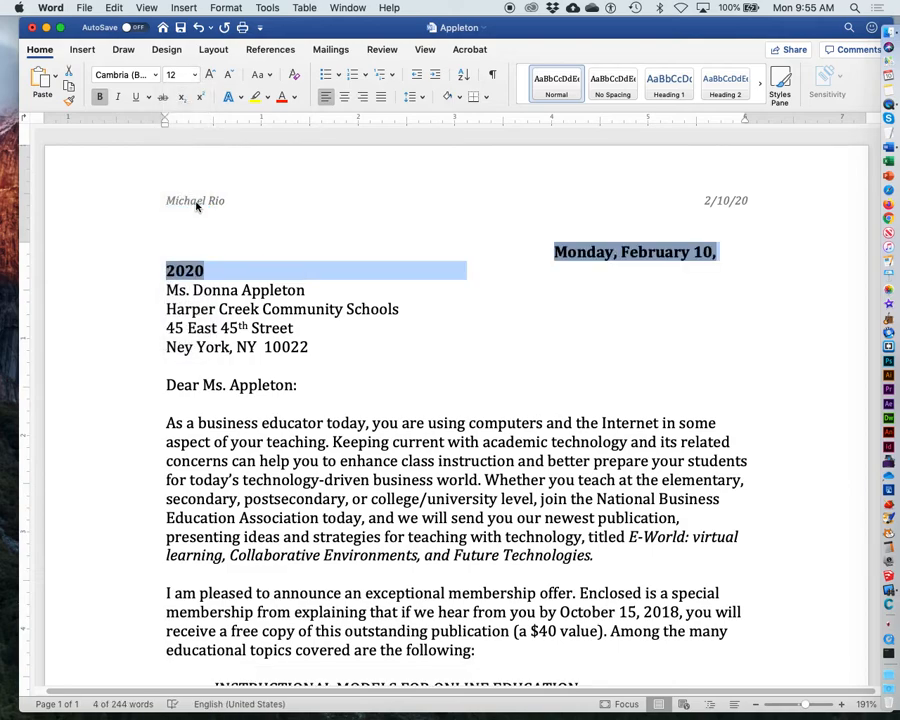
click(99, 97)
click(538, 251)
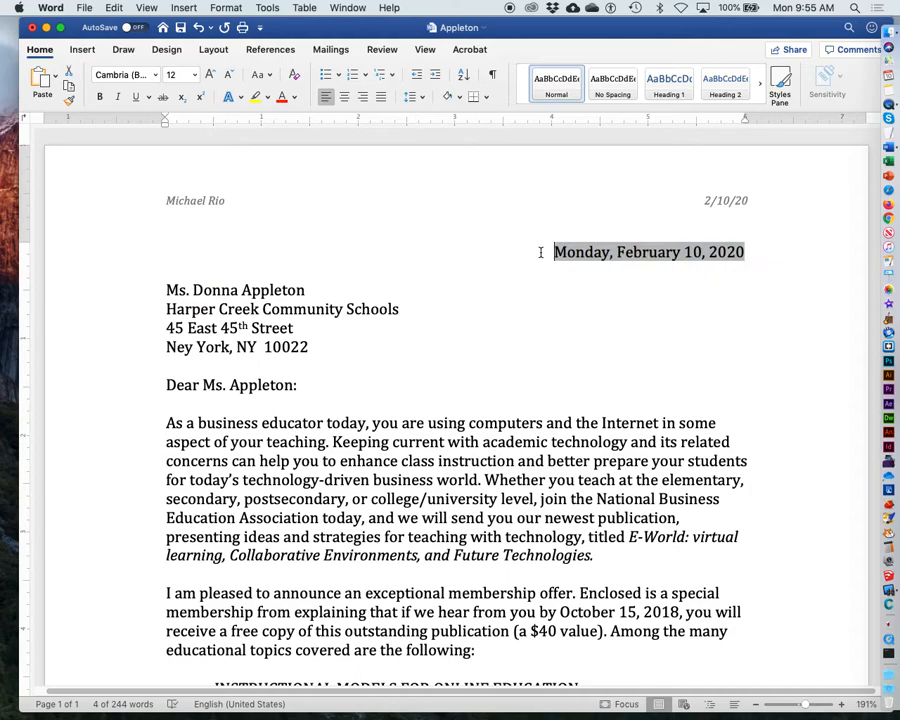
click(545, 292)
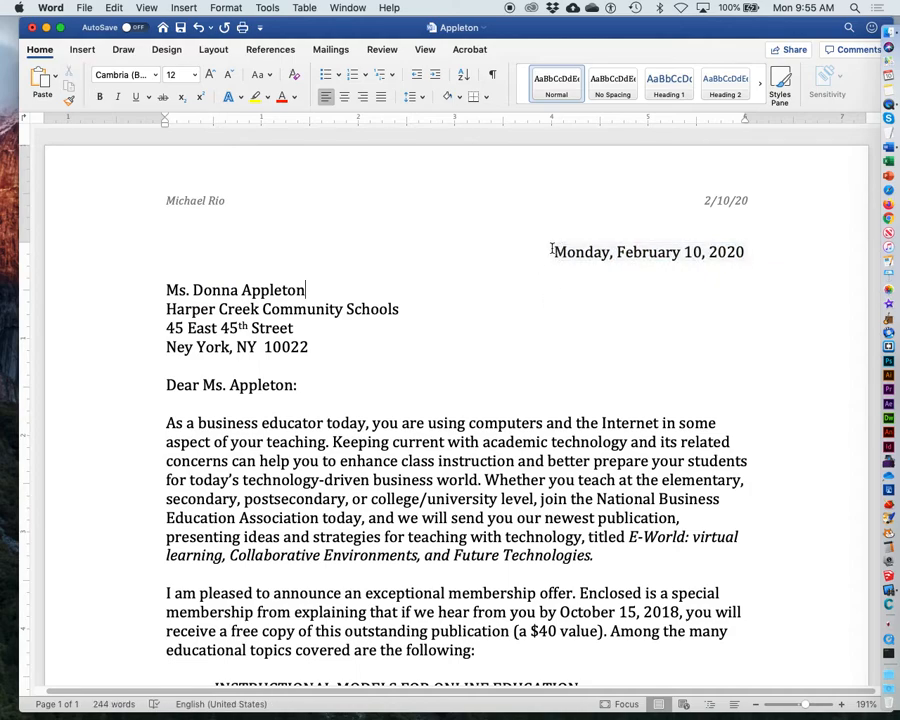
Step: Center the date line
triple_click(552, 253)
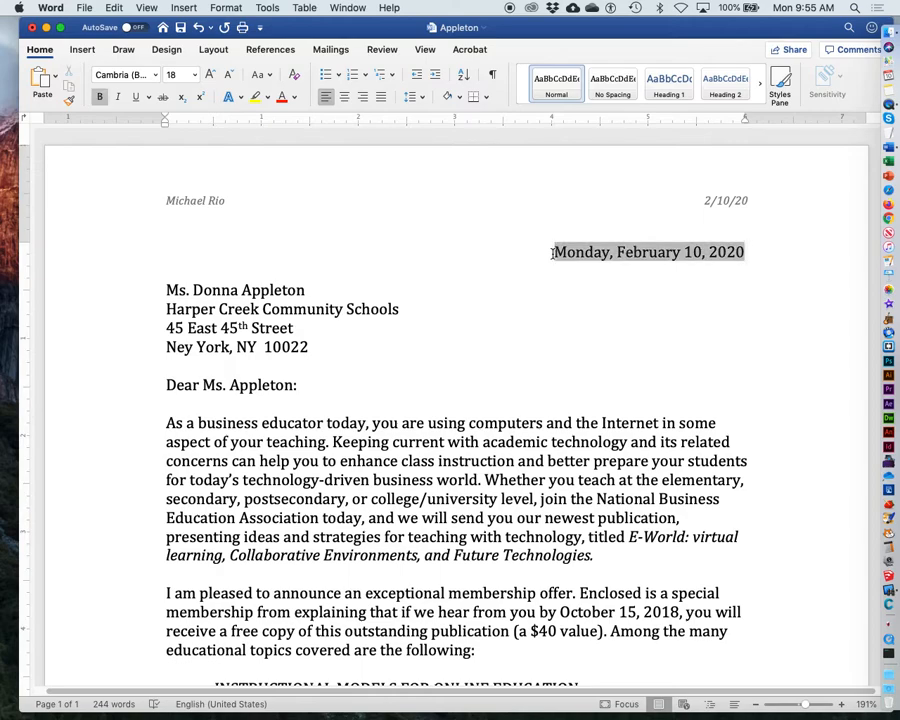
key(super+e)
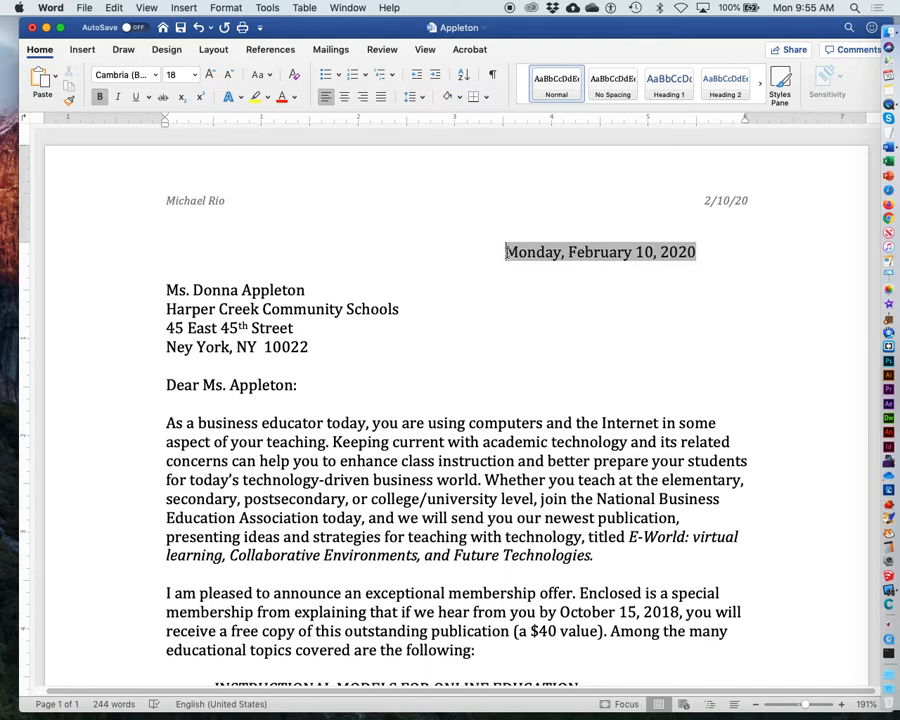
click(488, 296)
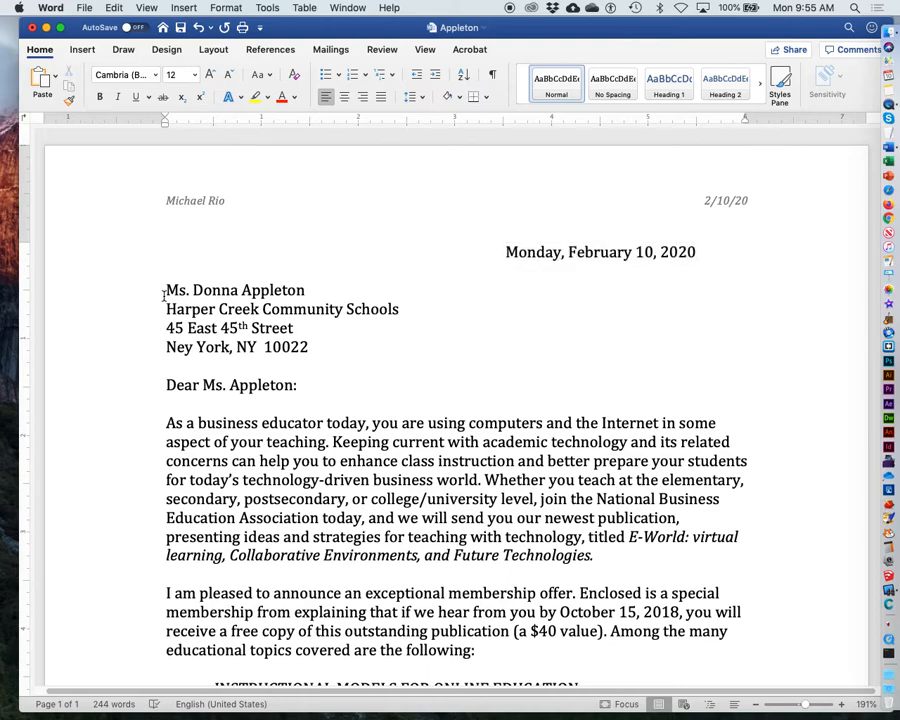
Step: Give the first two body paragraphs a first-line indent of 0.3", keeping left alignment
drag(166, 292, 348, 352)
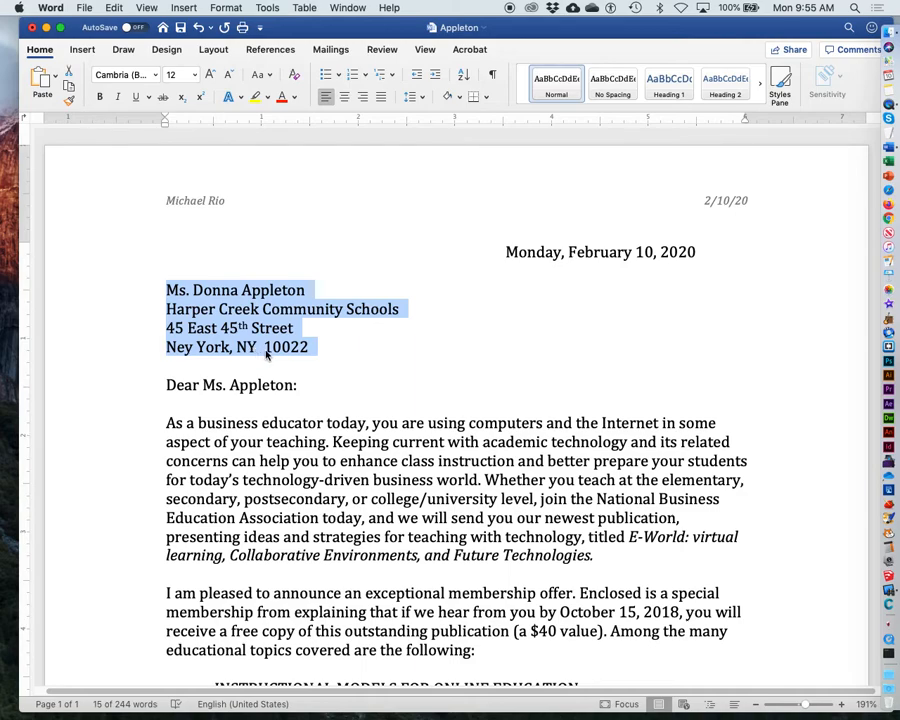
drag(318, 392, 155, 389)
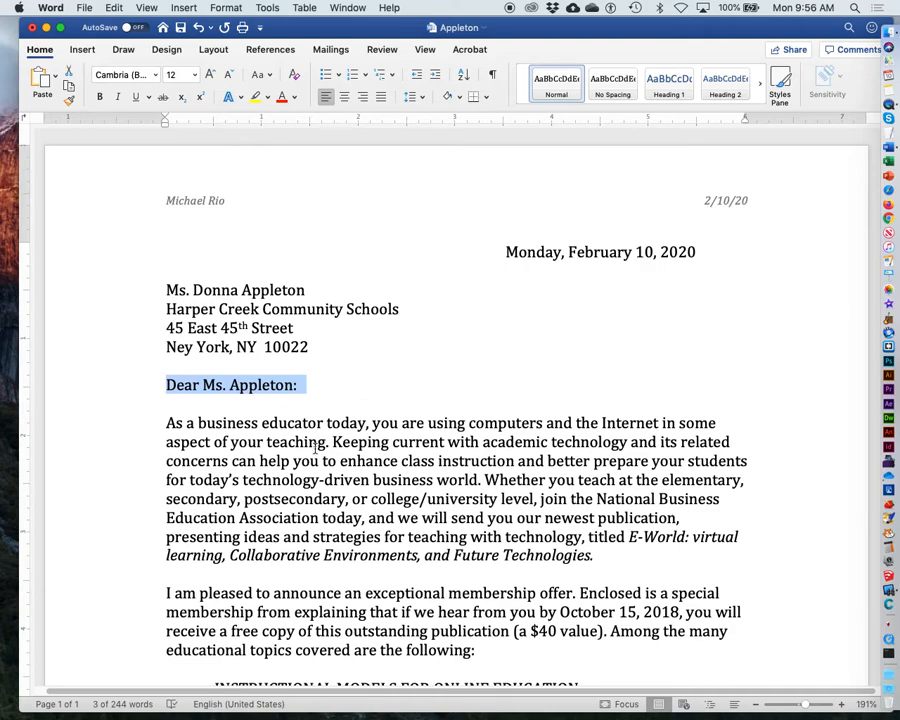
scroll(486, 387, down, 3)
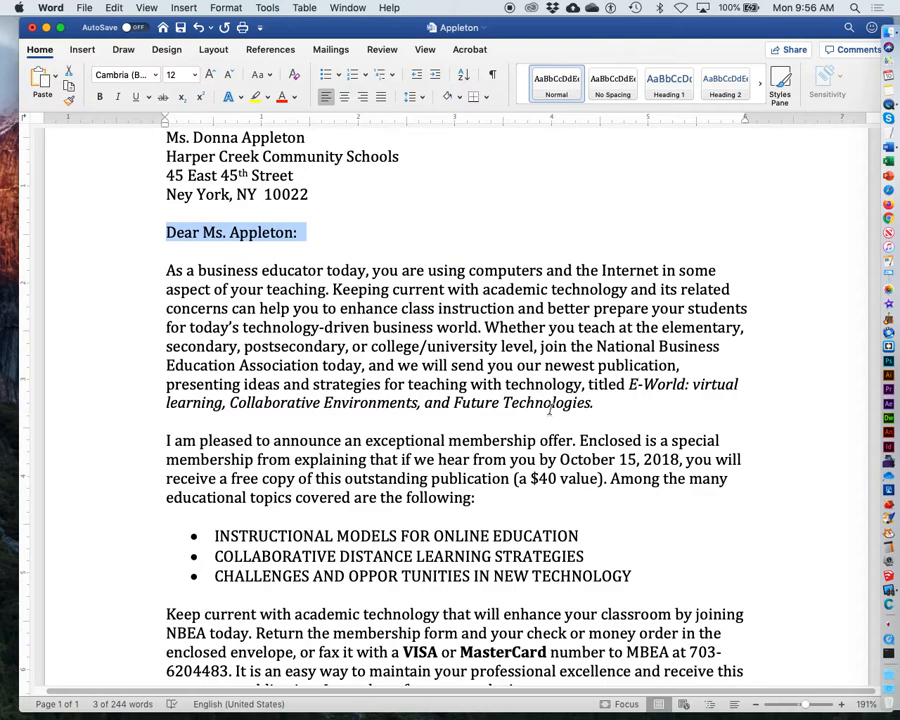
scroll(530, 405, down, 1)
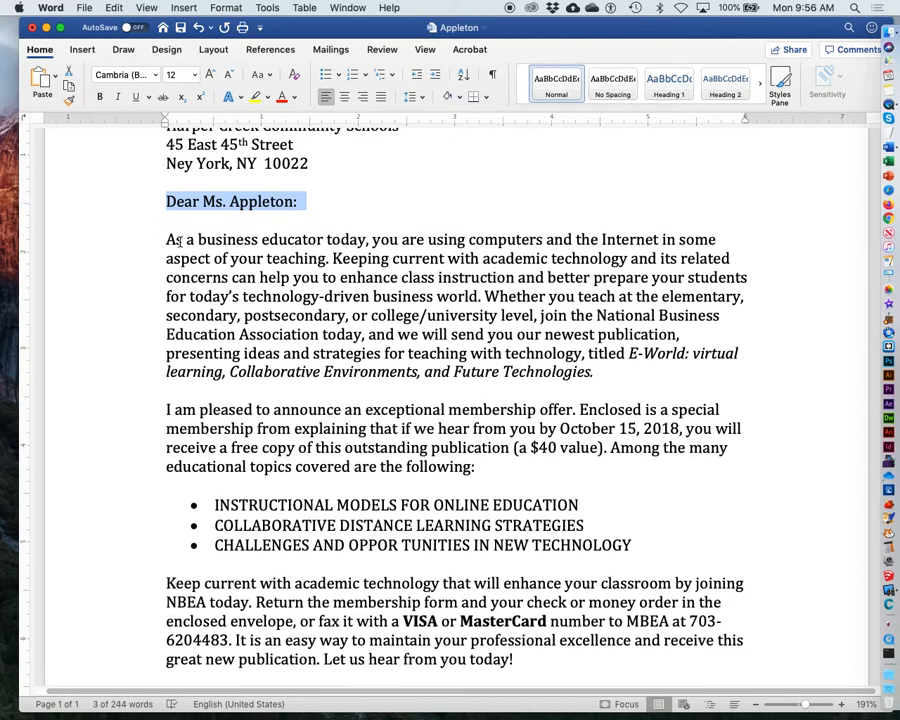
drag(167, 240, 503, 467)
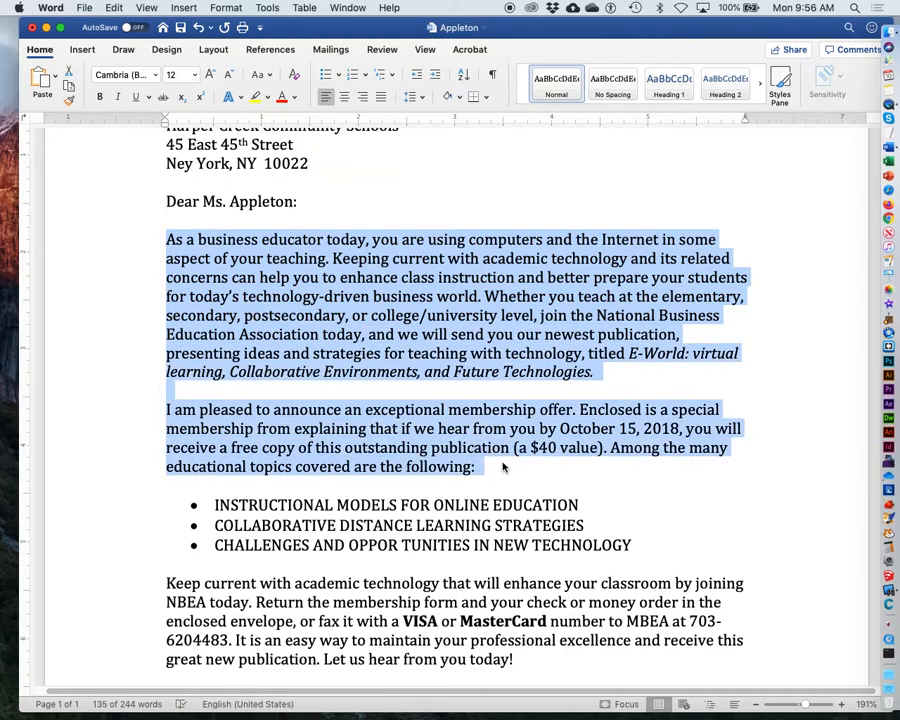
click(224, 7)
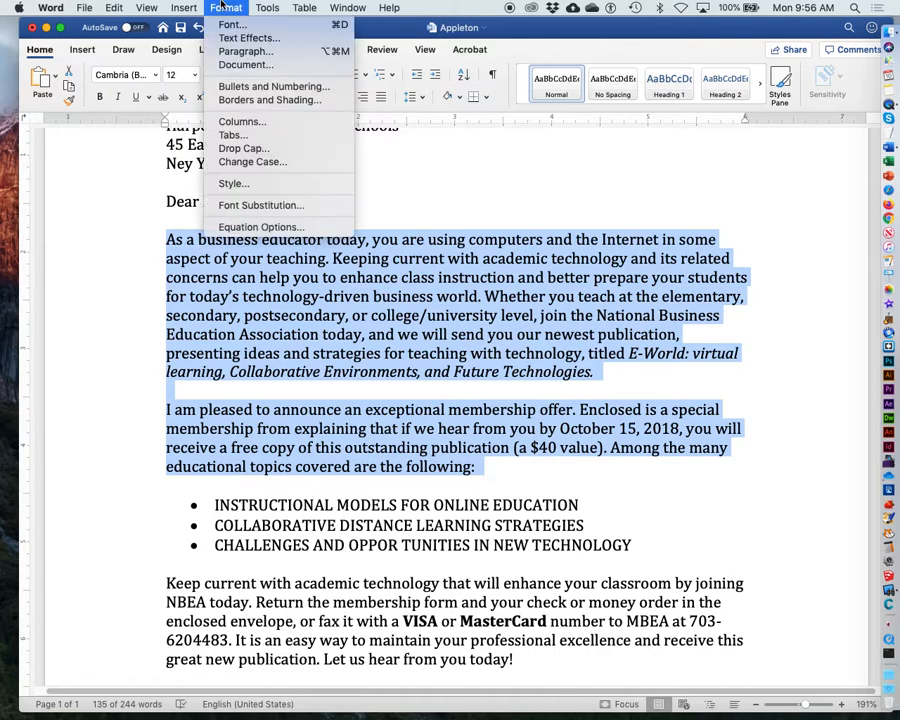
click(245, 51)
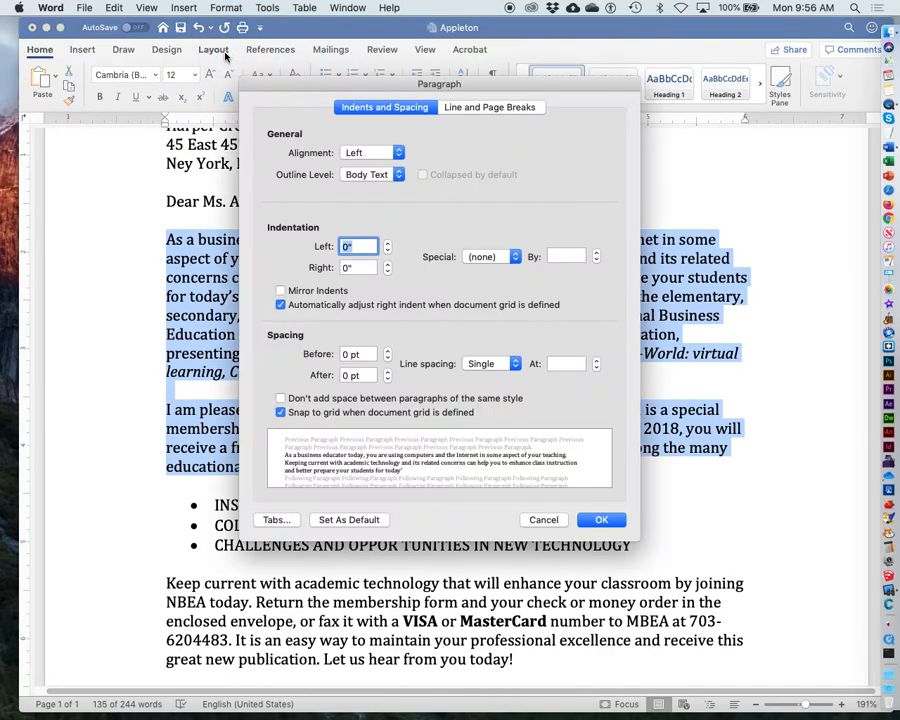
drag(297, 96, 458, 124)
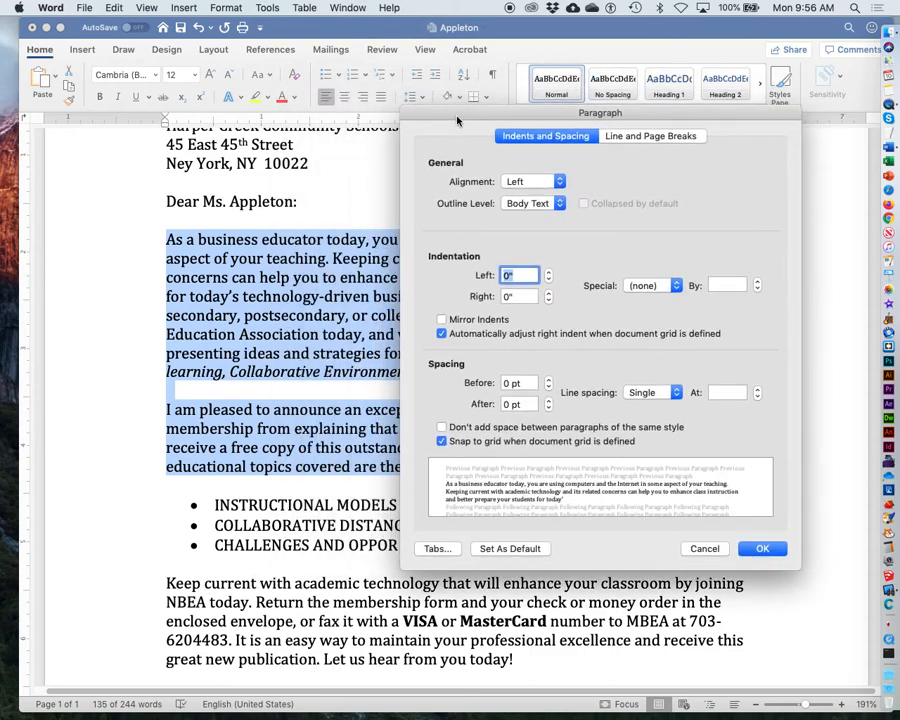
click(542, 185)
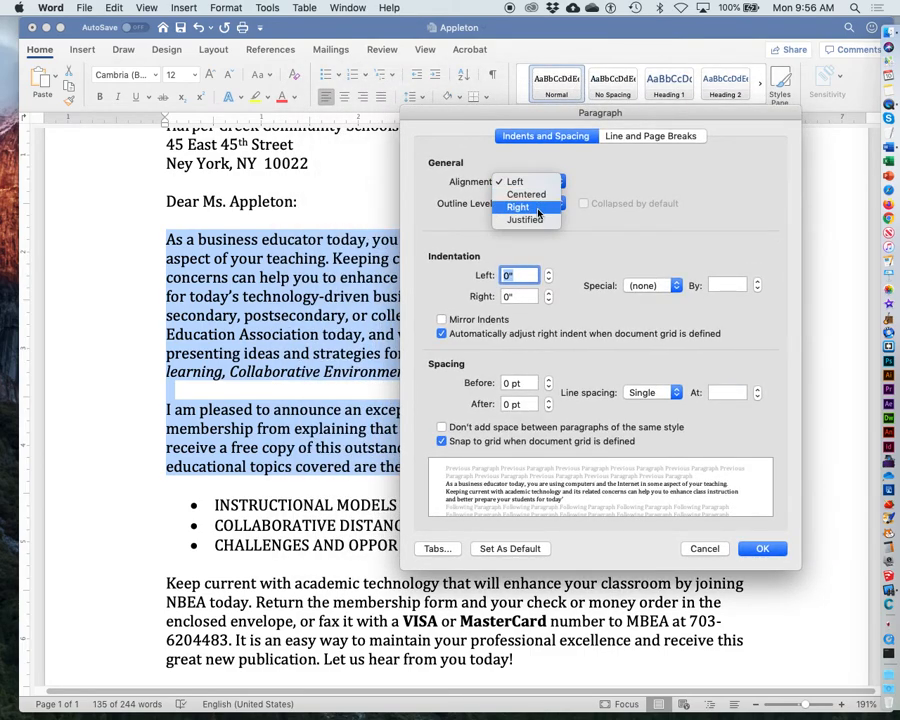
click(535, 184)
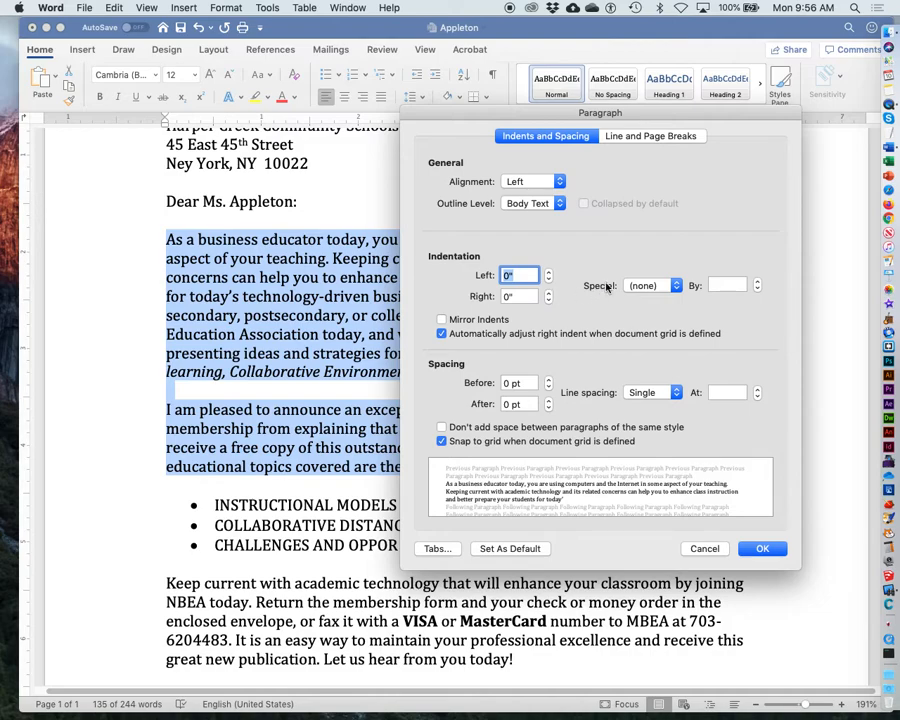
click(669, 287)
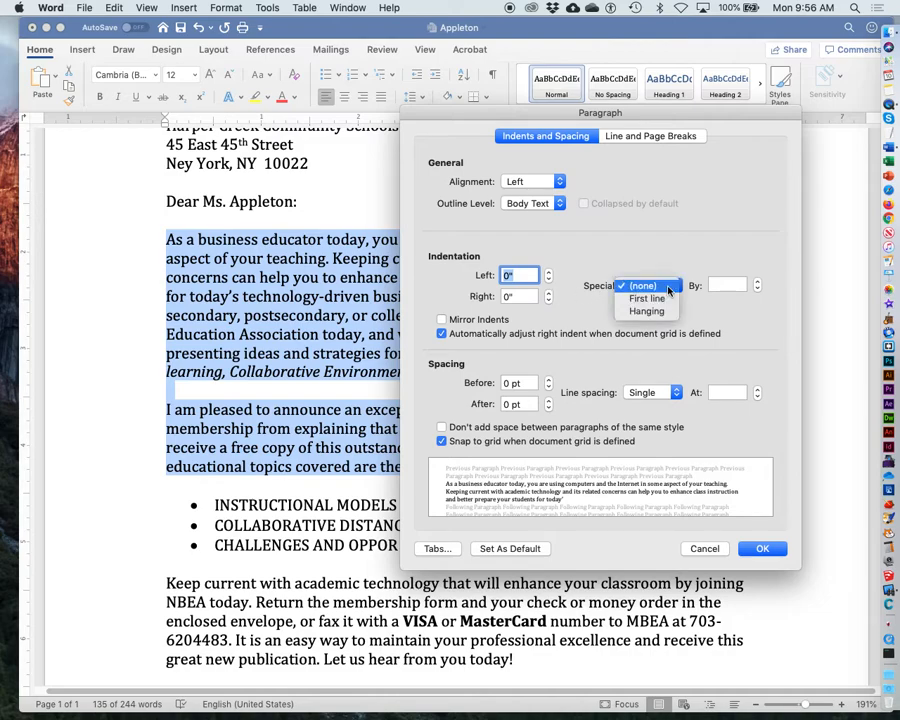
click(669, 298)
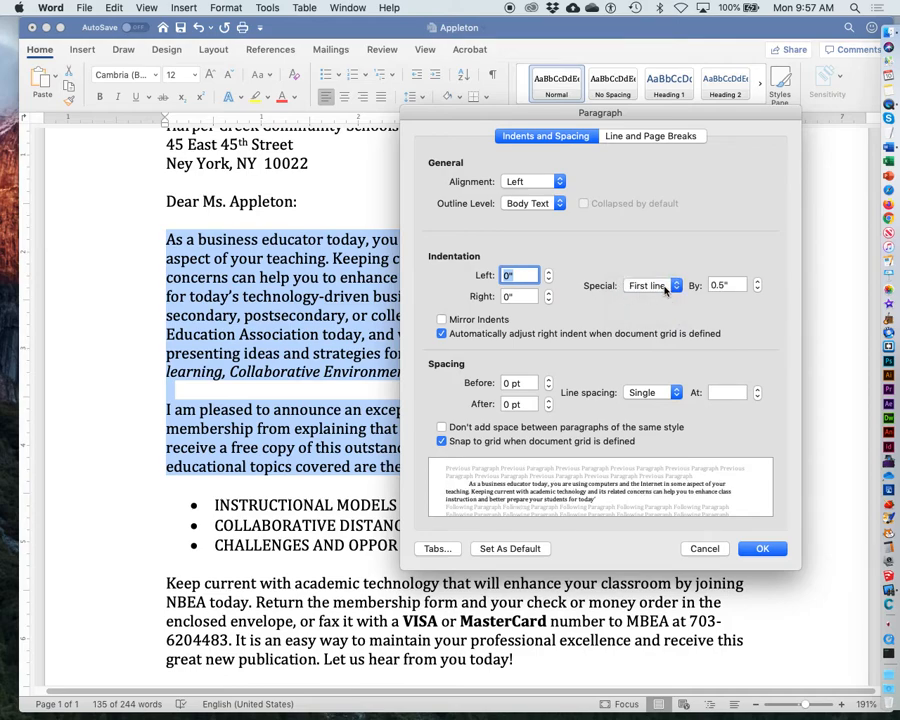
click(758, 290)
click(758, 290)
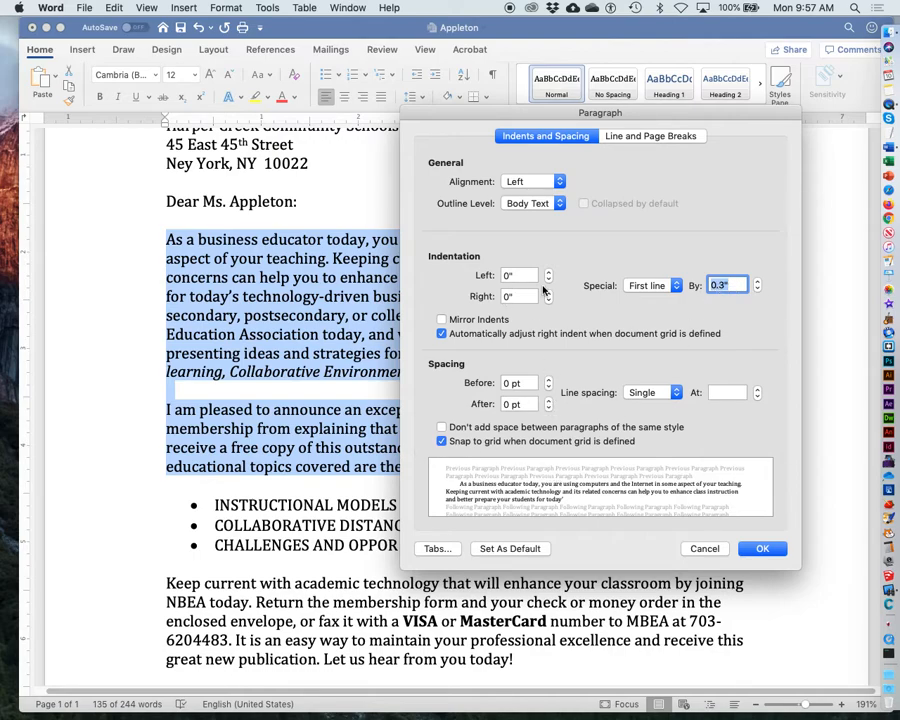
click(762, 548)
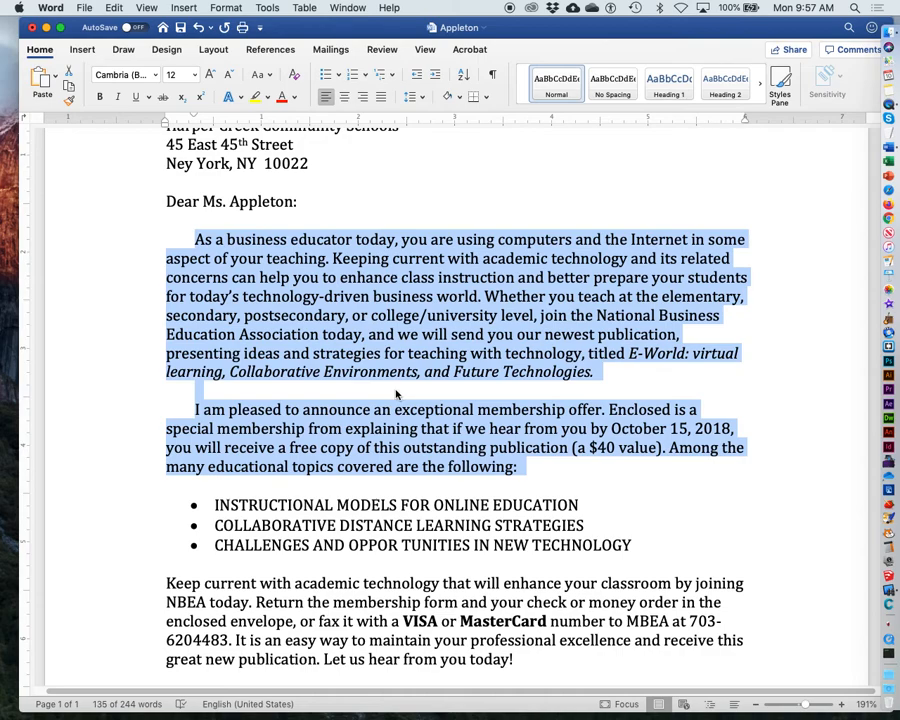
Step: Show and then hide formatting marks to examine the letter's tabs and paragraph marks
click(760, 390)
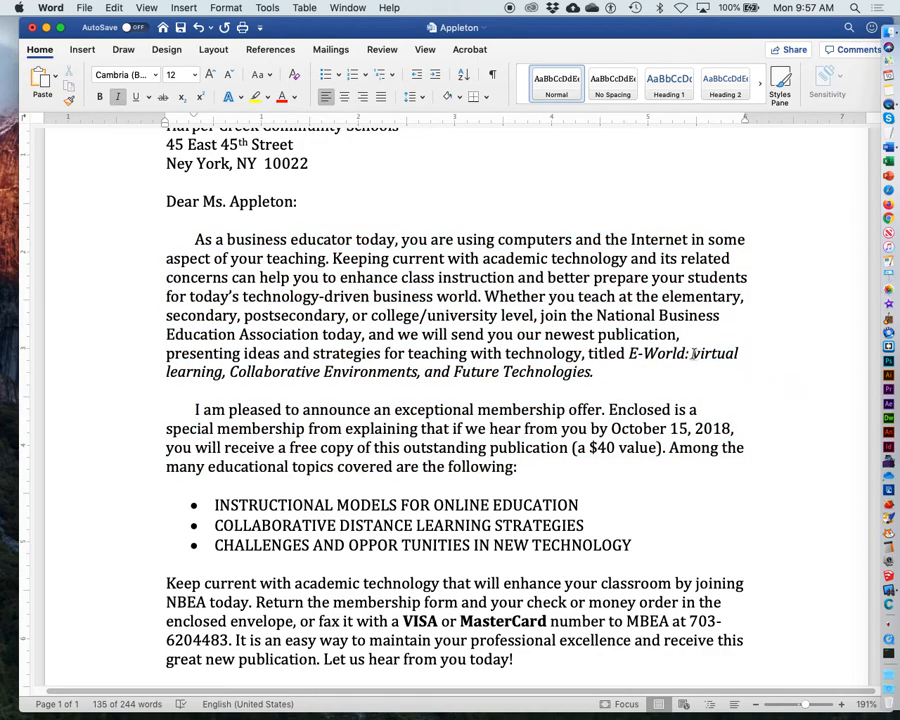
drag(692, 353, 692, 366)
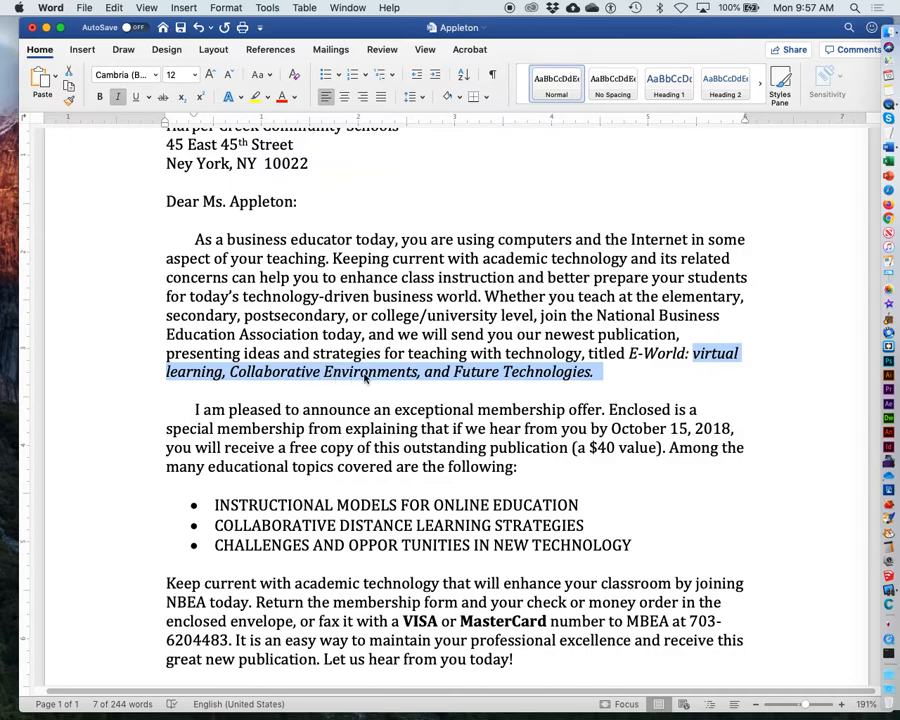
click(629, 377)
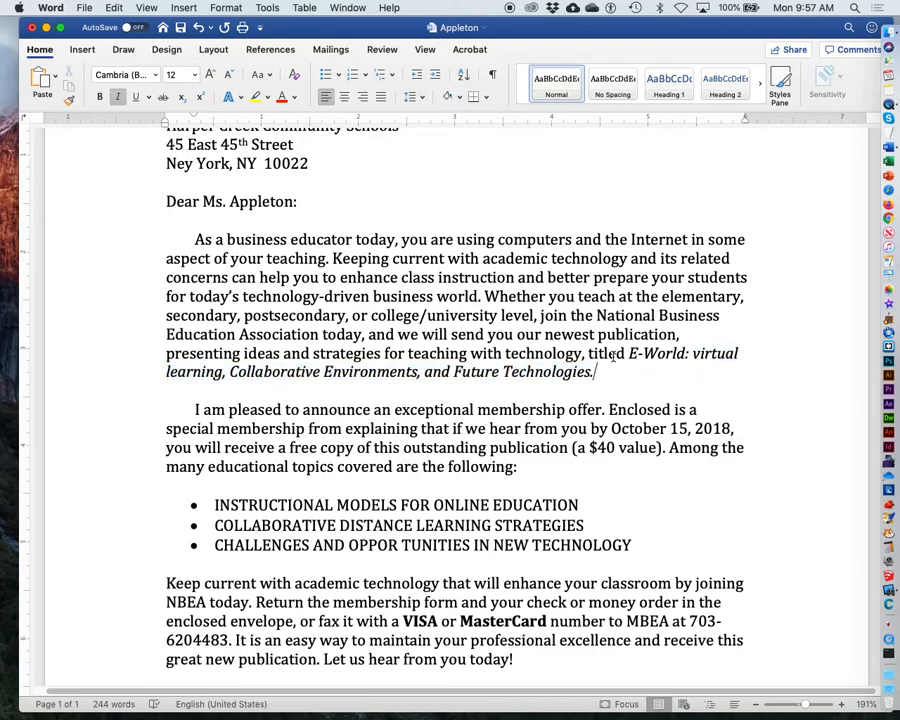
scroll(545, 160, up, 3)
scroll(545, 158, up, 1)
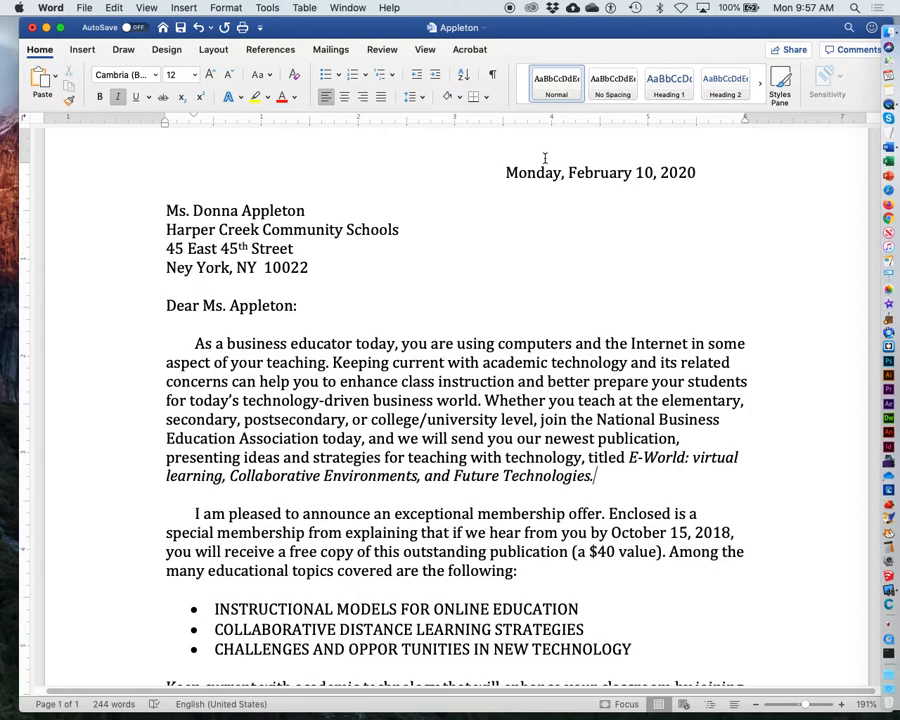
click(492, 75)
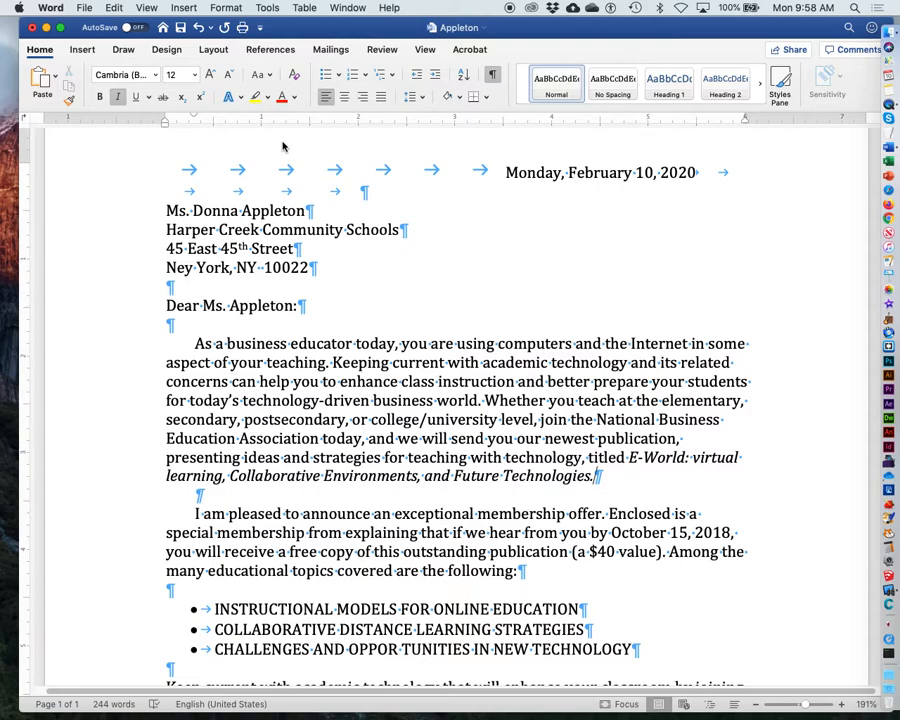
click(494, 77)
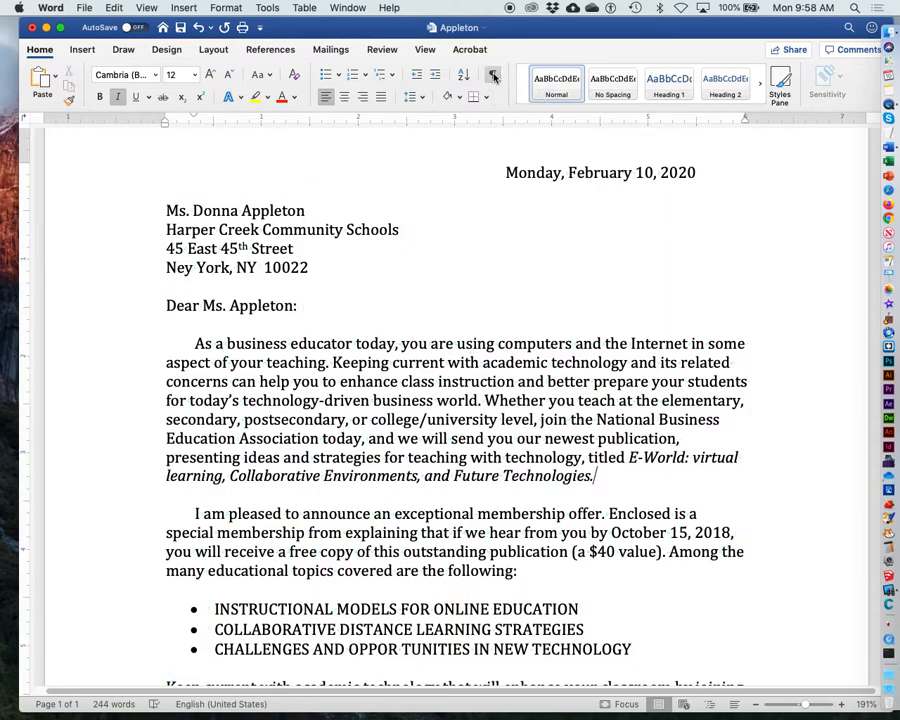
Step: Set the document's left and right margins to 1" and save them as the default
click(224, 7)
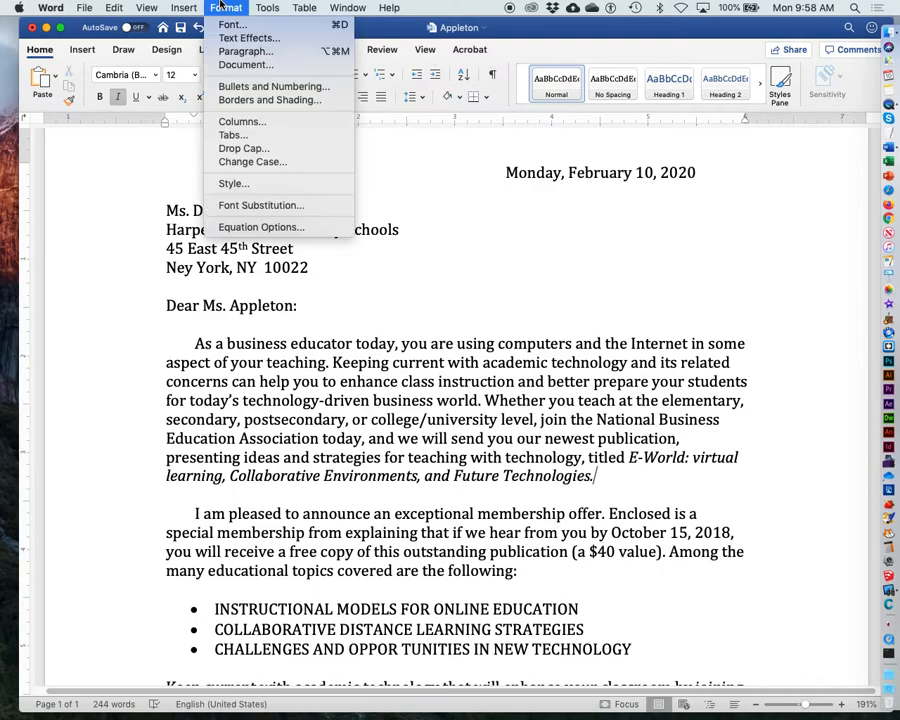
click(234, 64)
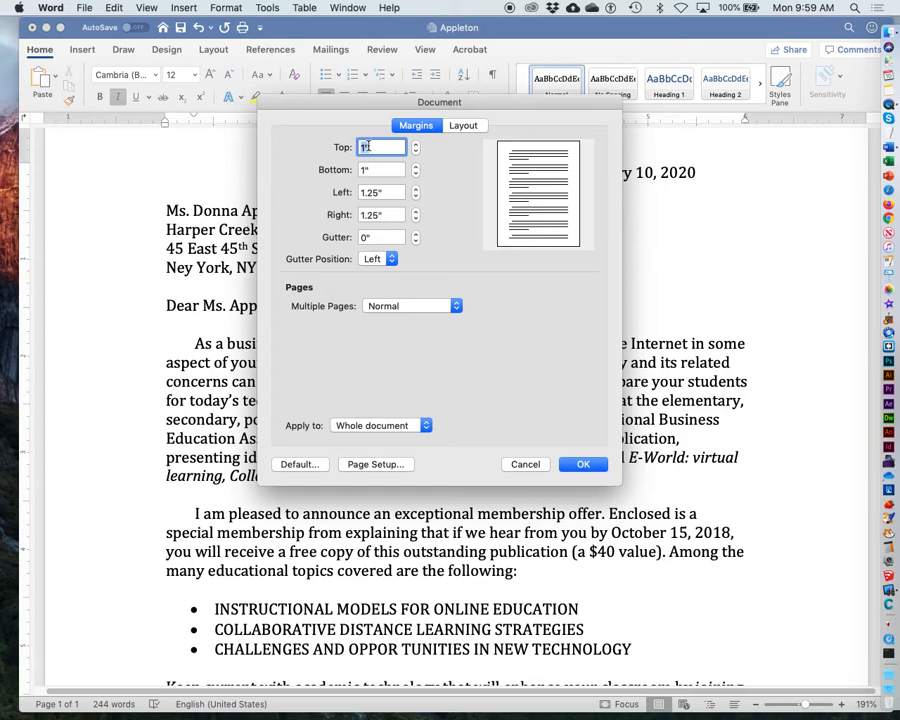
click(416, 220)
click(416, 220)
click(416, 220)
drag(390, 193, 354, 192)
text(1)
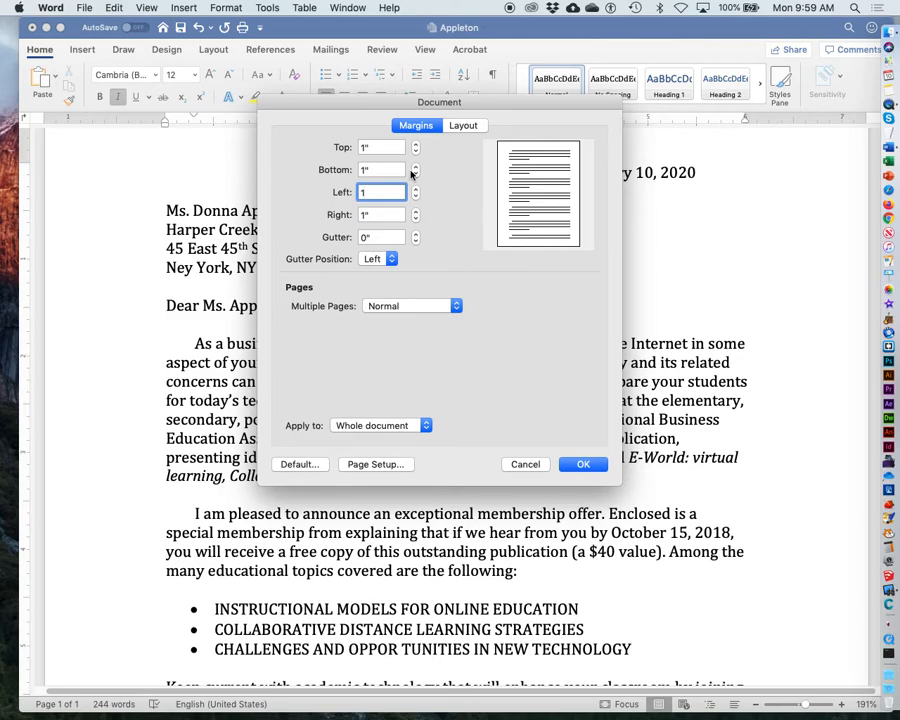
click(299, 464)
click(556, 249)
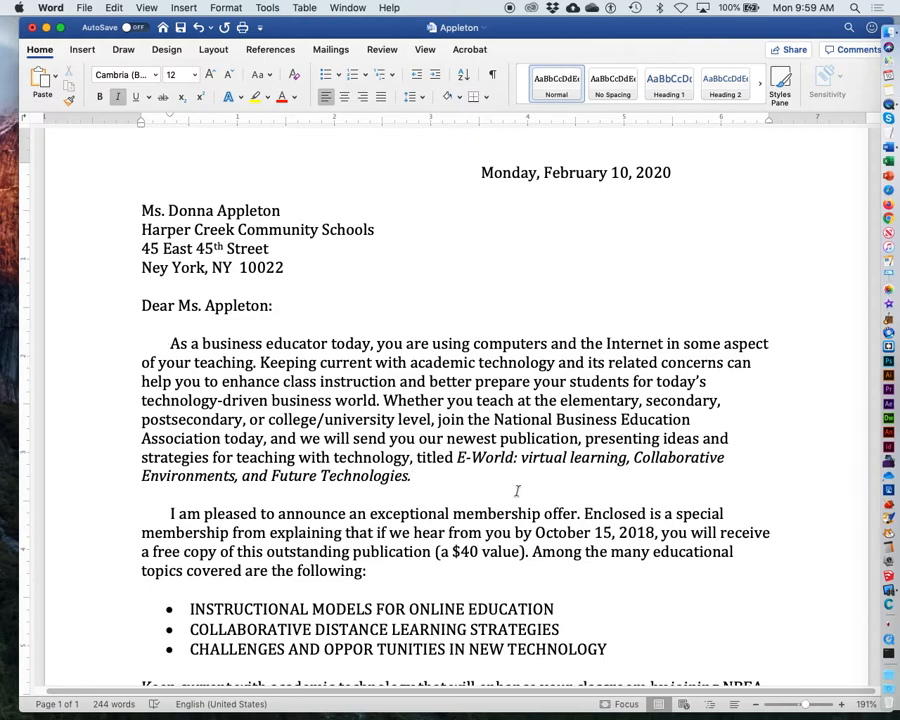
Step: Remove the bullets from the three-item list
scroll(518, 490, down, 3)
drag(188, 521, 610, 564)
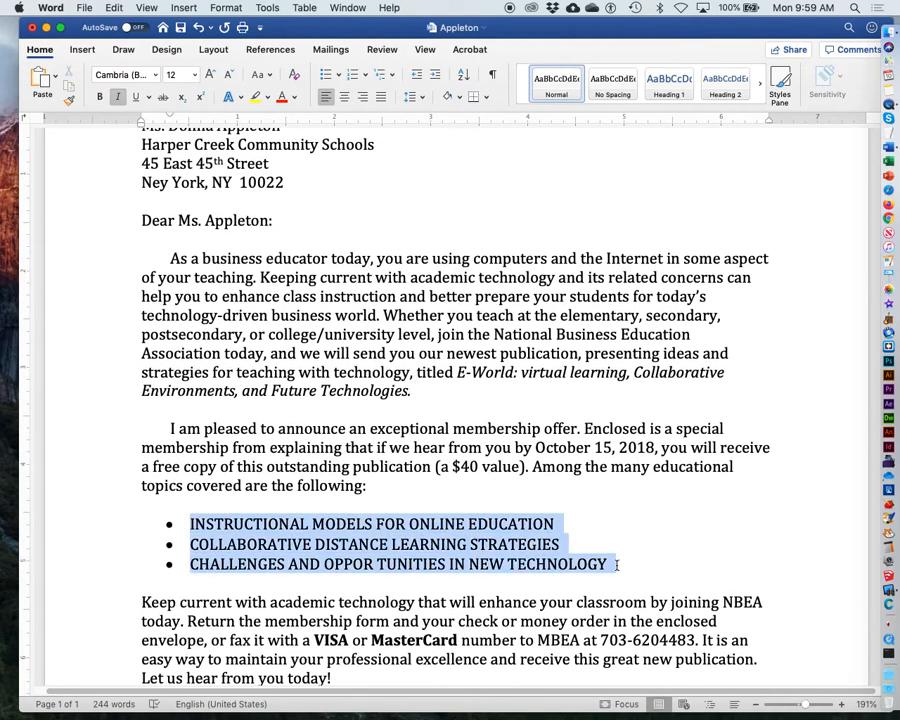
click(222, 7)
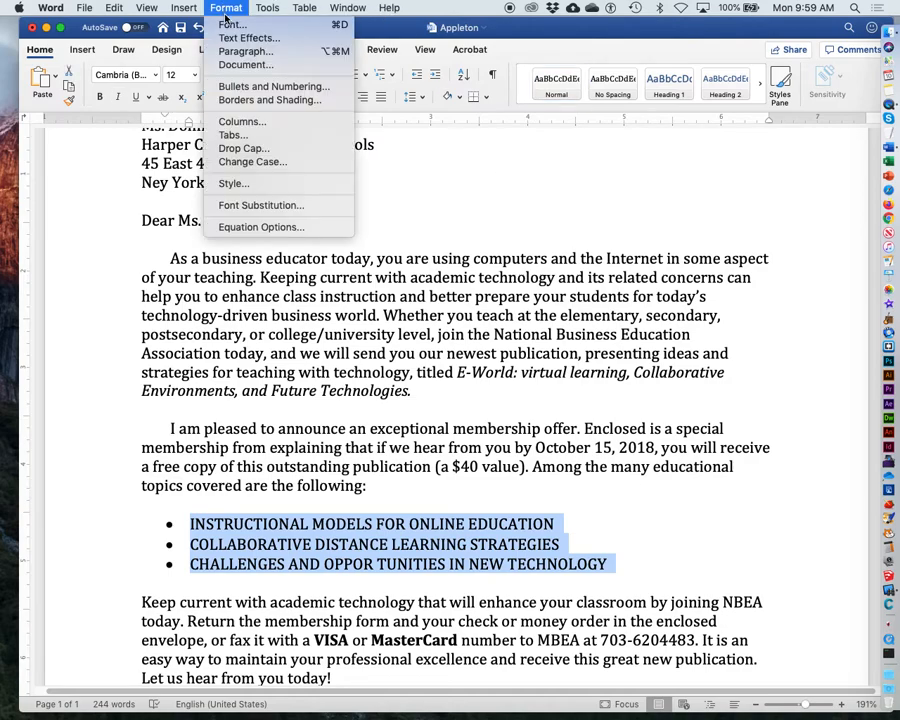
click(235, 88)
click(312, 176)
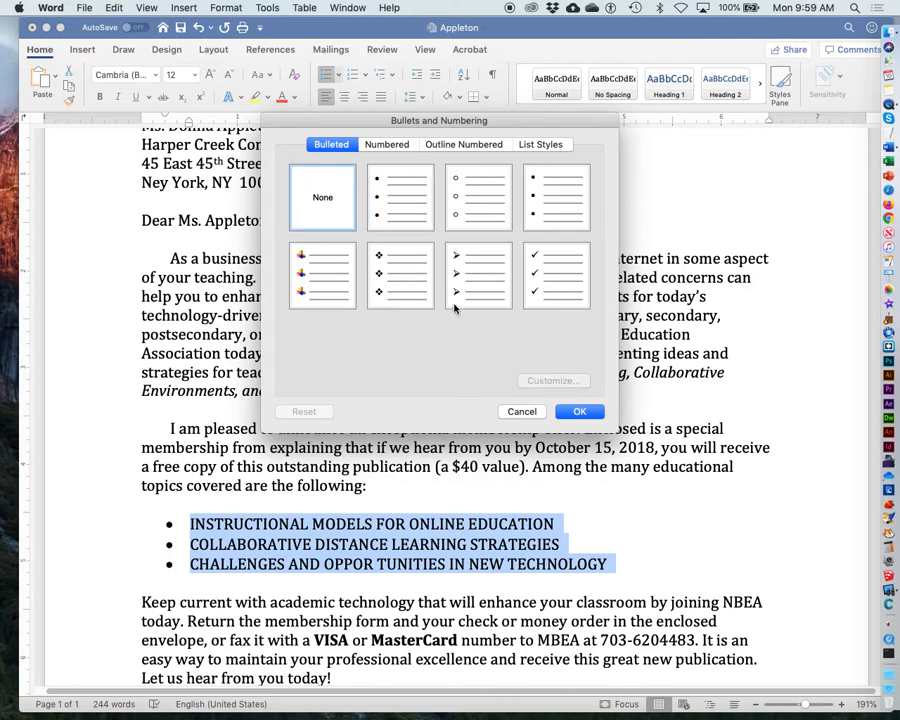
click(579, 411)
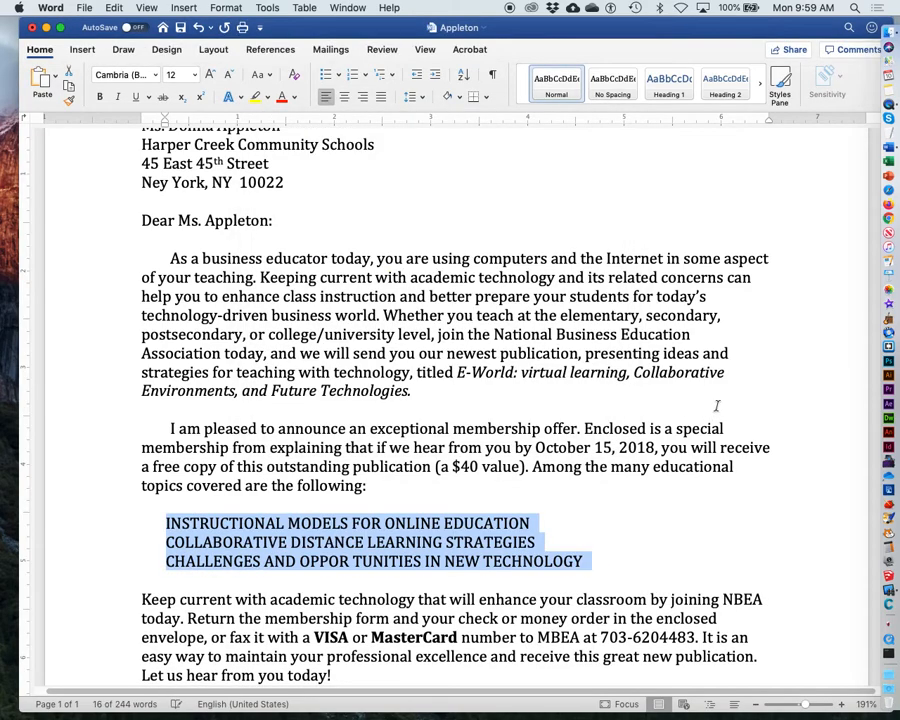
Step: Move the three former list lines to the left margin, splitting the first two items back onto separate lines
click(168, 524)
key(BackSpace)
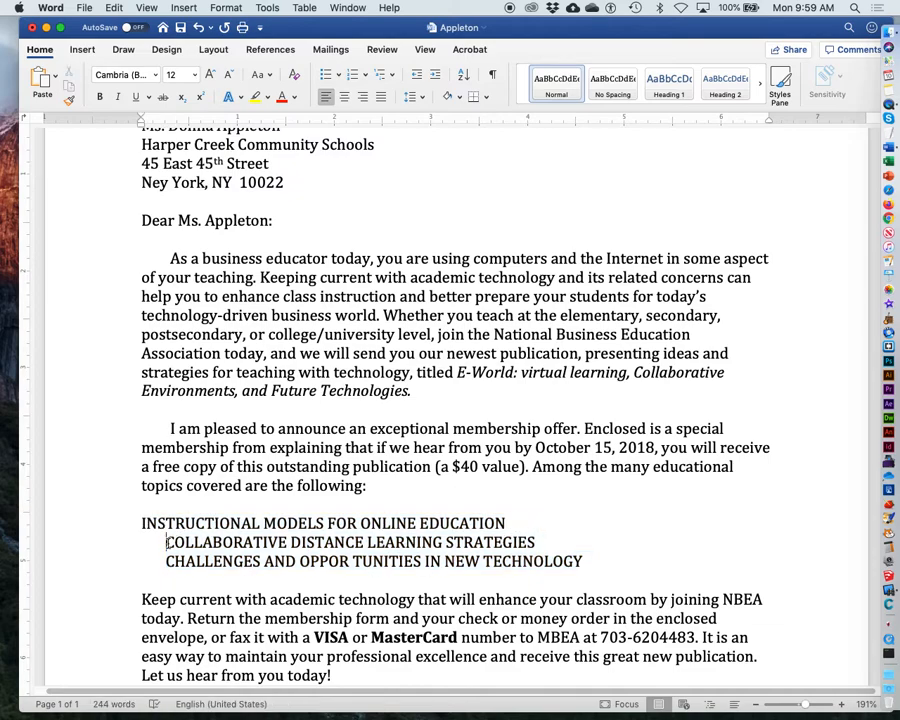
key(BackSpace)
click(165, 561)
key(BackSpace)
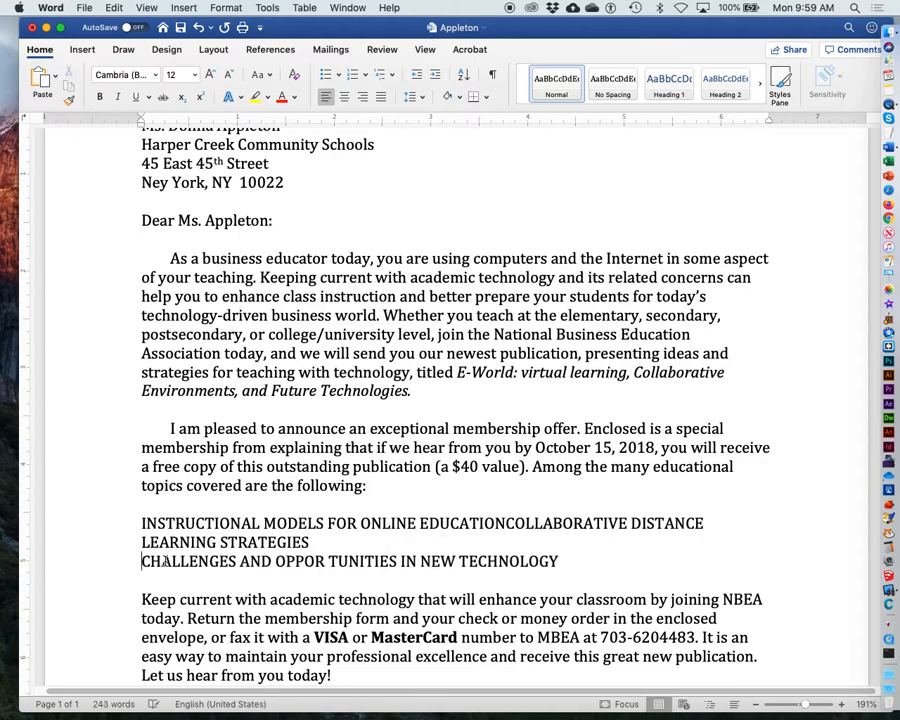
click(506, 523)
key(Return)
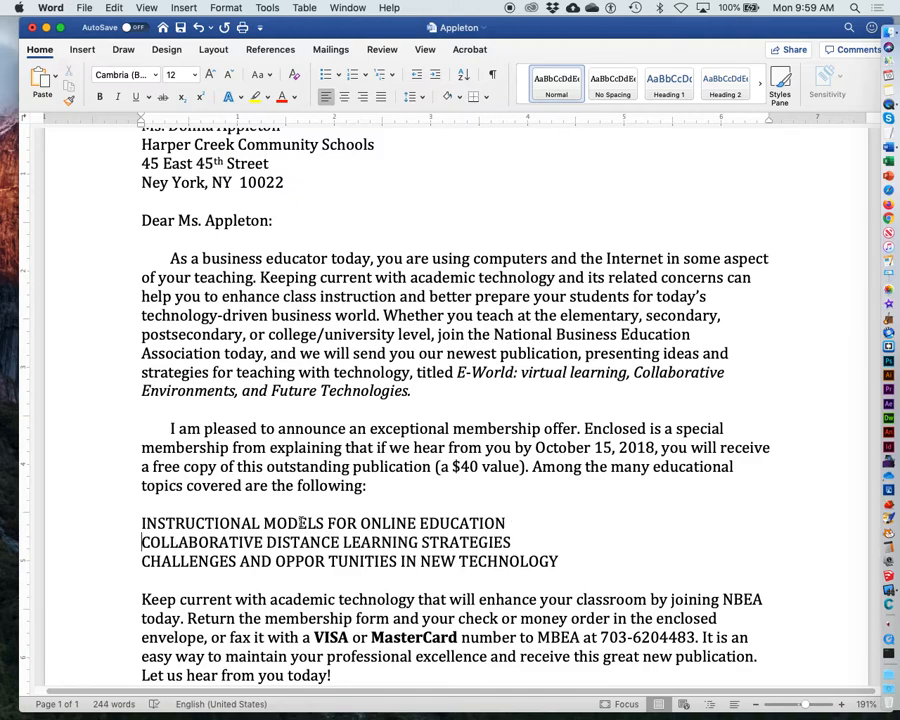
Step: Select the three list lines and apply round solid bullets to them
drag(141, 523, 588, 545)
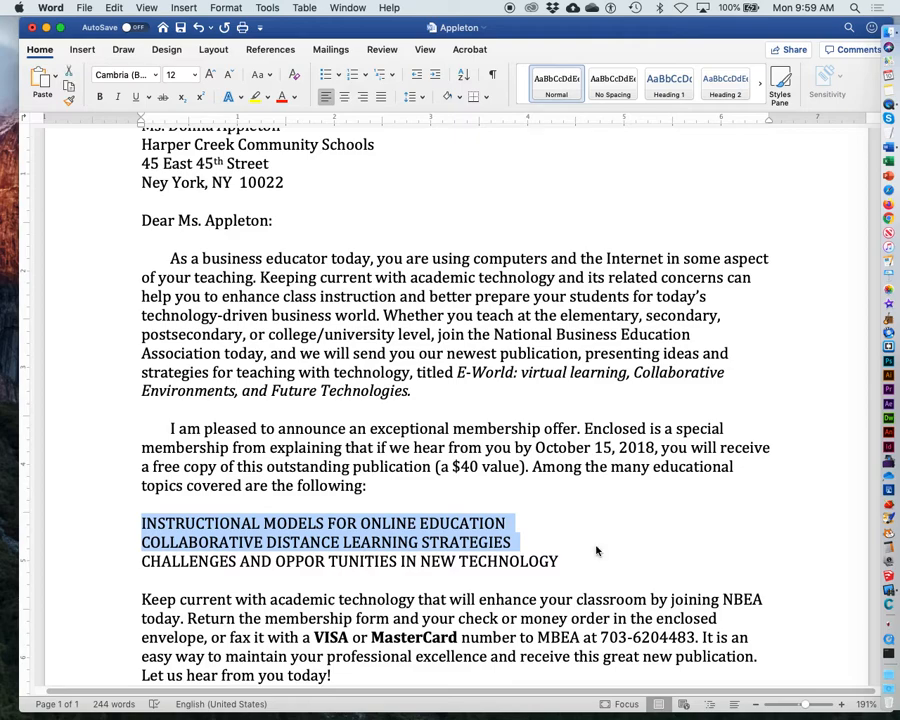
click(597, 553)
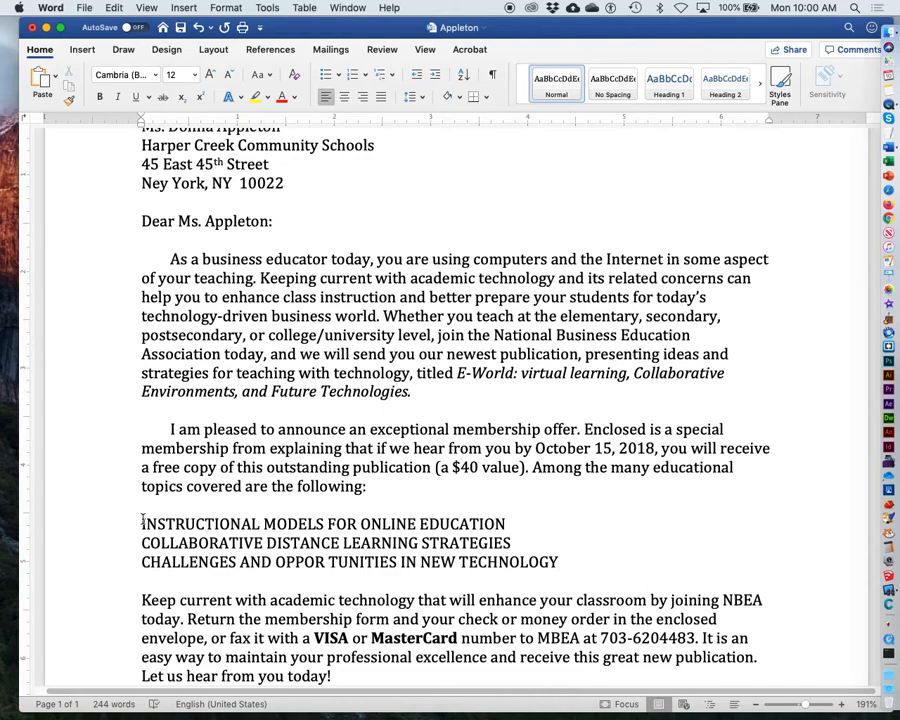
drag(143, 522, 610, 560)
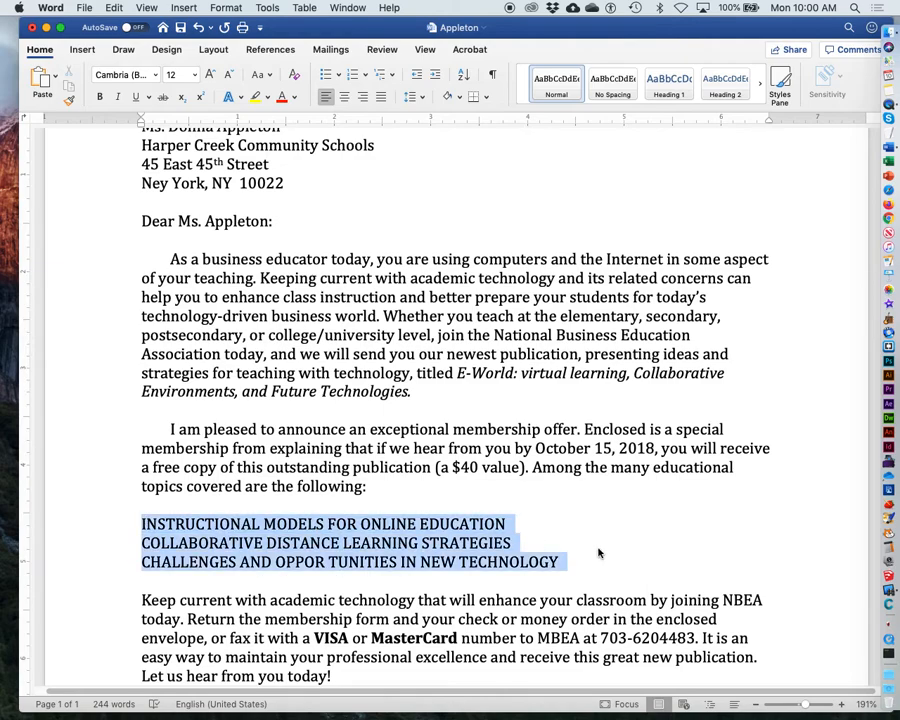
click(222, 7)
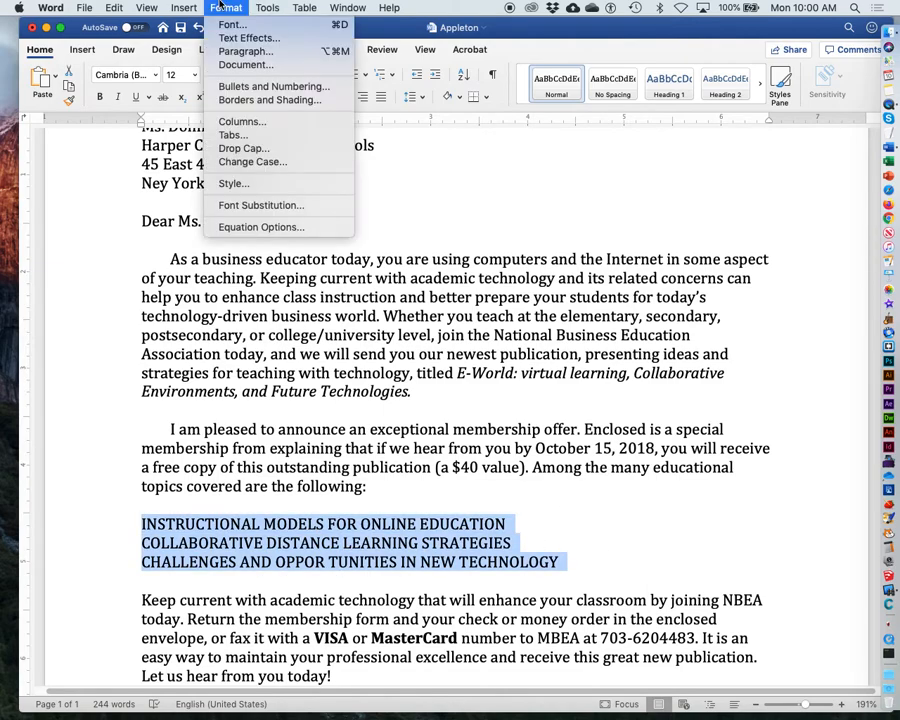
click(244, 86)
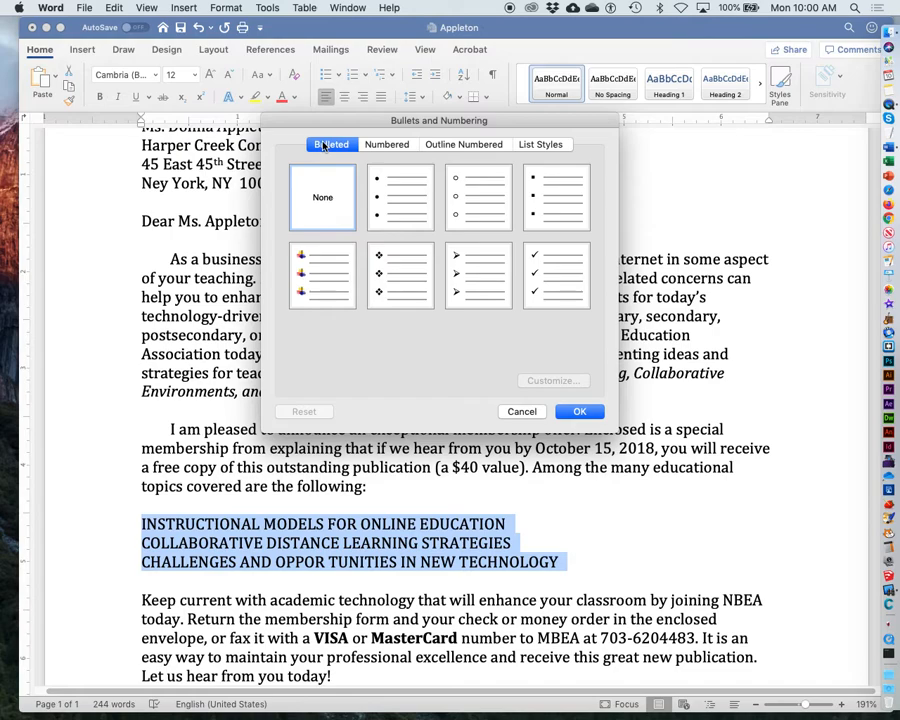
click(397, 145)
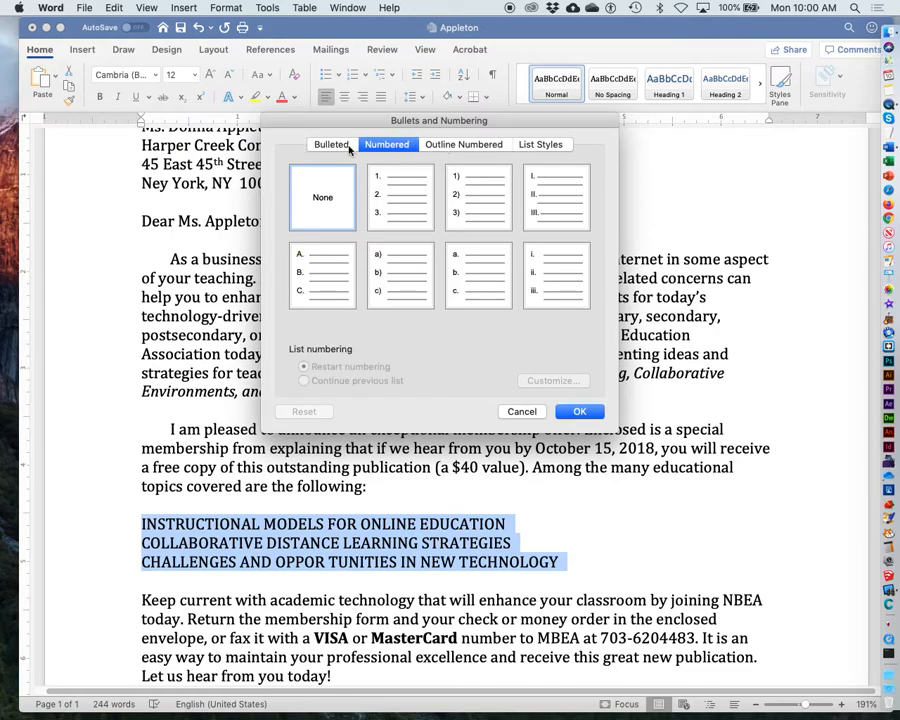
click(323, 146)
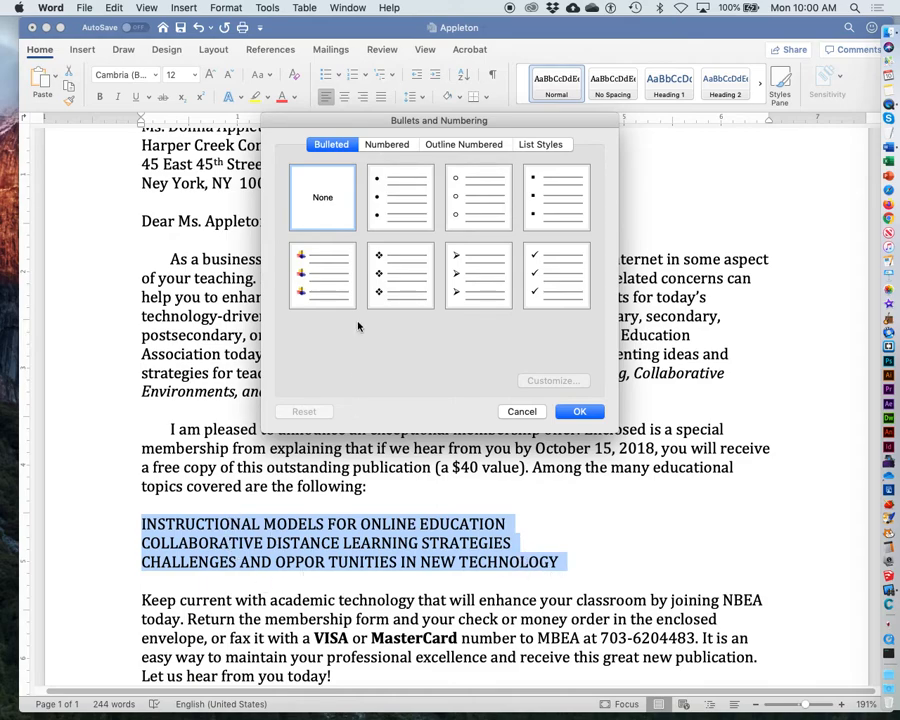
click(395, 200)
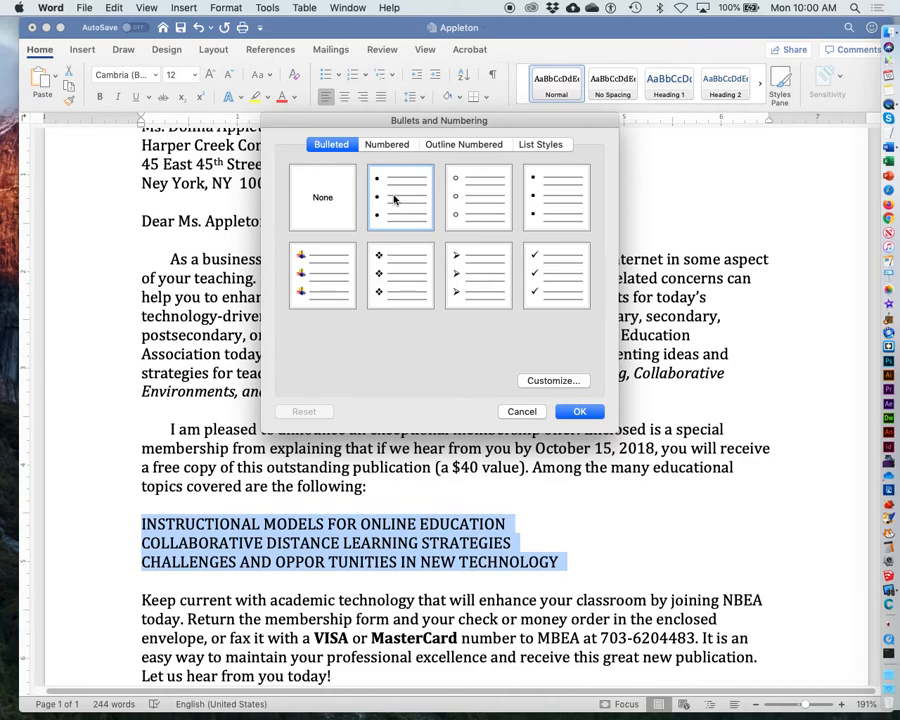
click(578, 411)
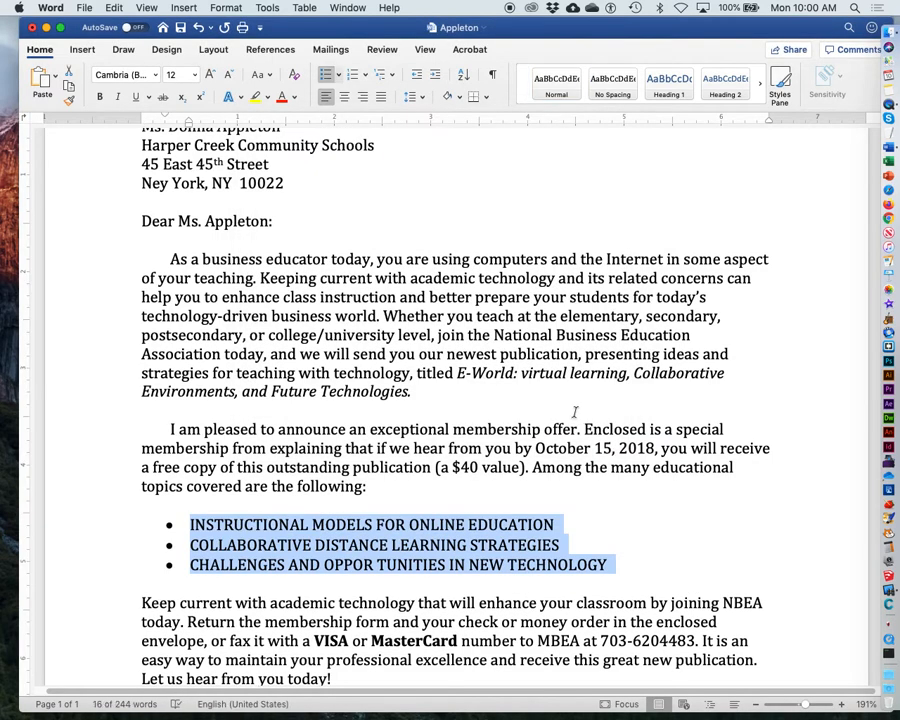
Step: Change the list's bullets to checkmarks
click(222, 8)
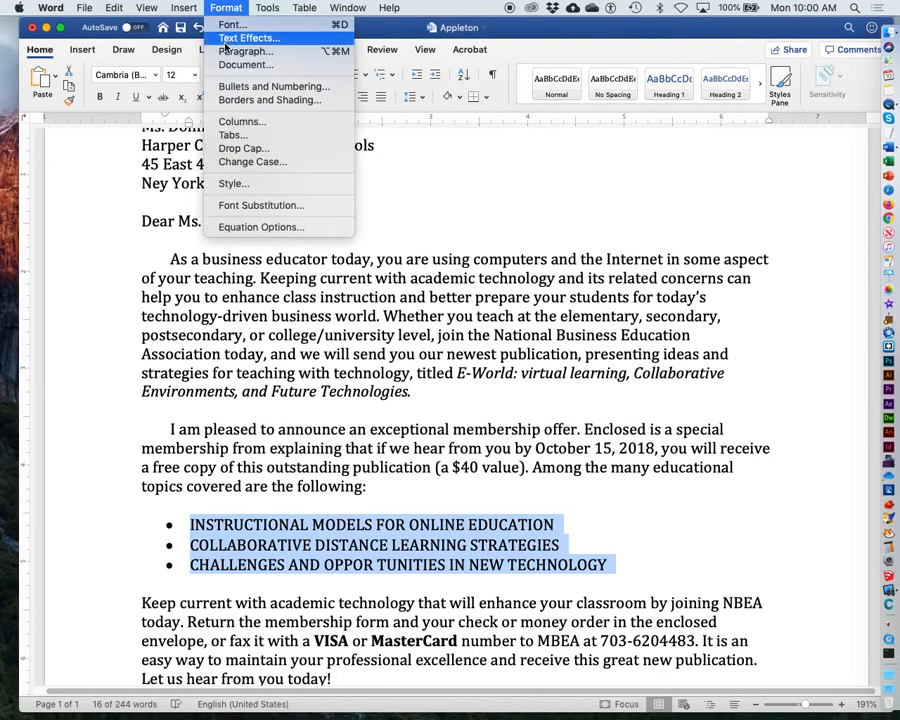
click(225, 86)
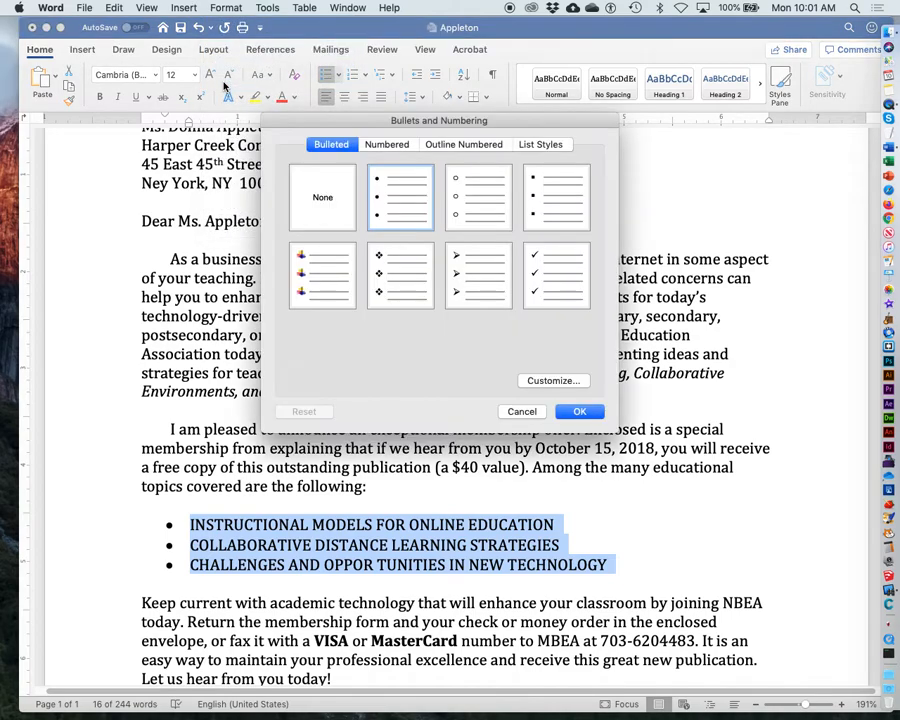
click(554, 283)
click(580, 412)
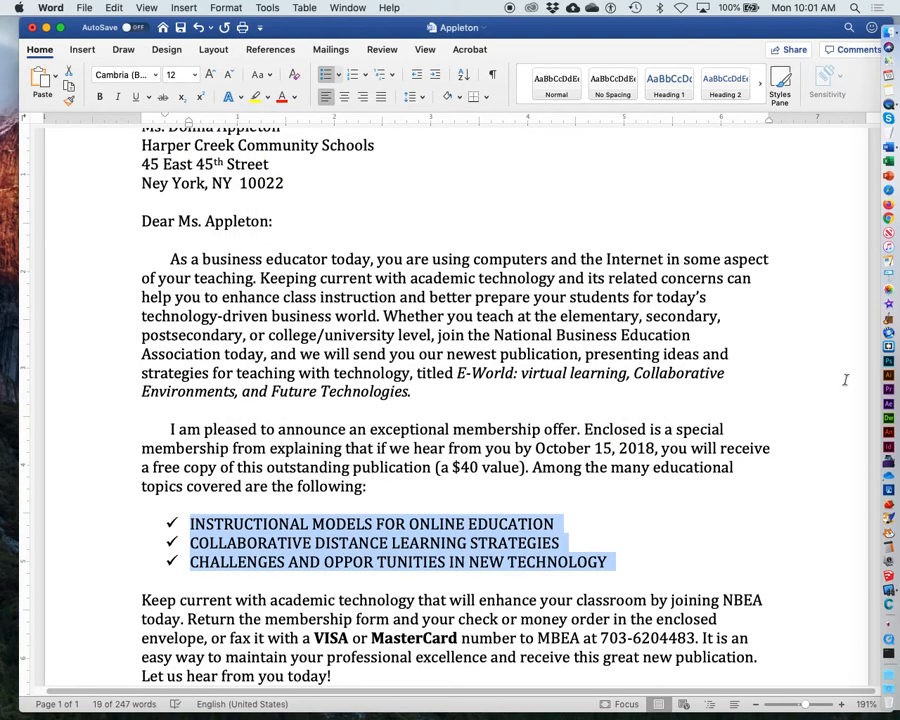
Step: Switch the list back to round solid bullets
click(227, 7)
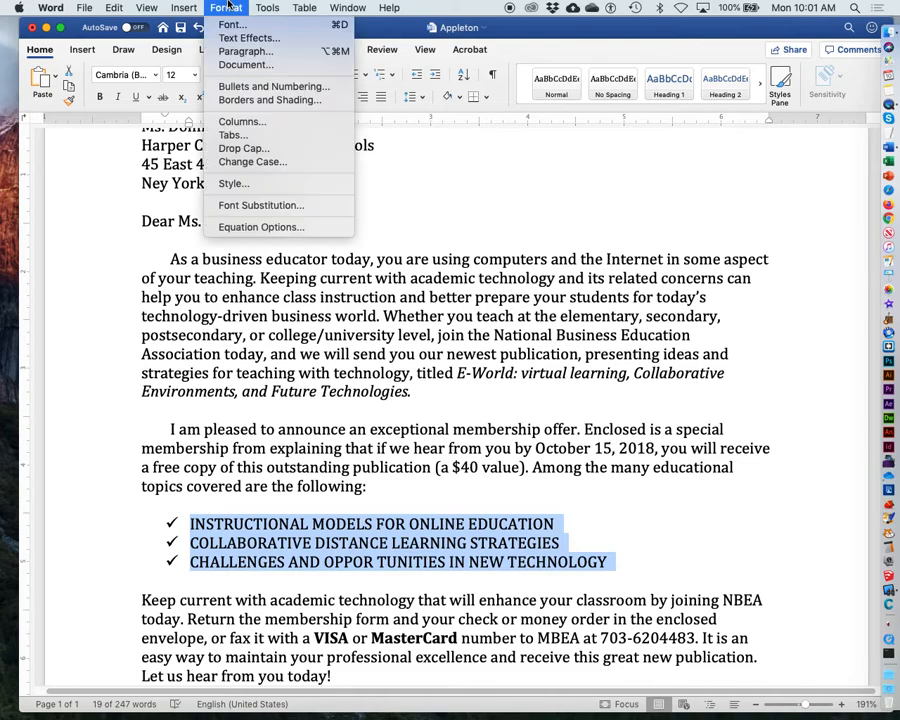
click(245, 86)
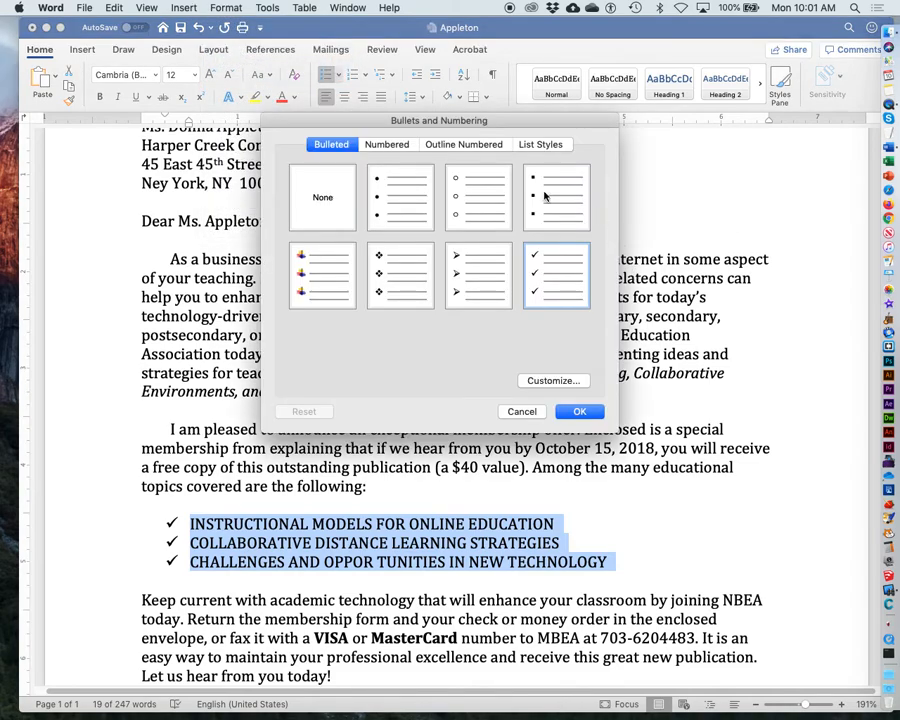
click(400, 198)
click(579, 412)
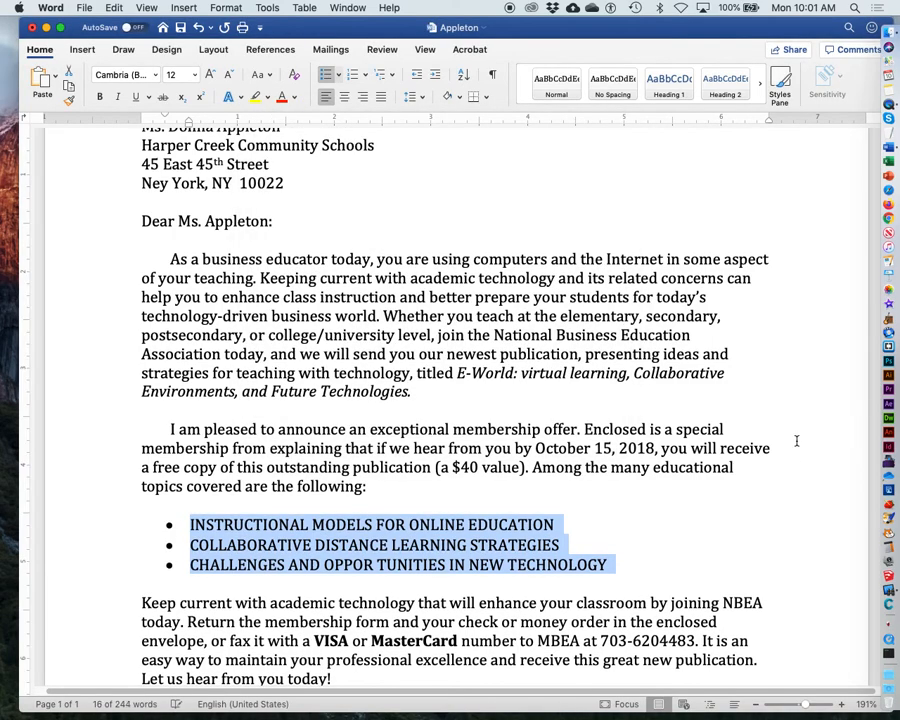
Step: Select words, paragraphs and lines in the letter's closing section to examine their formatting
click(795, 487)
scroll(795, 486, down, 5)
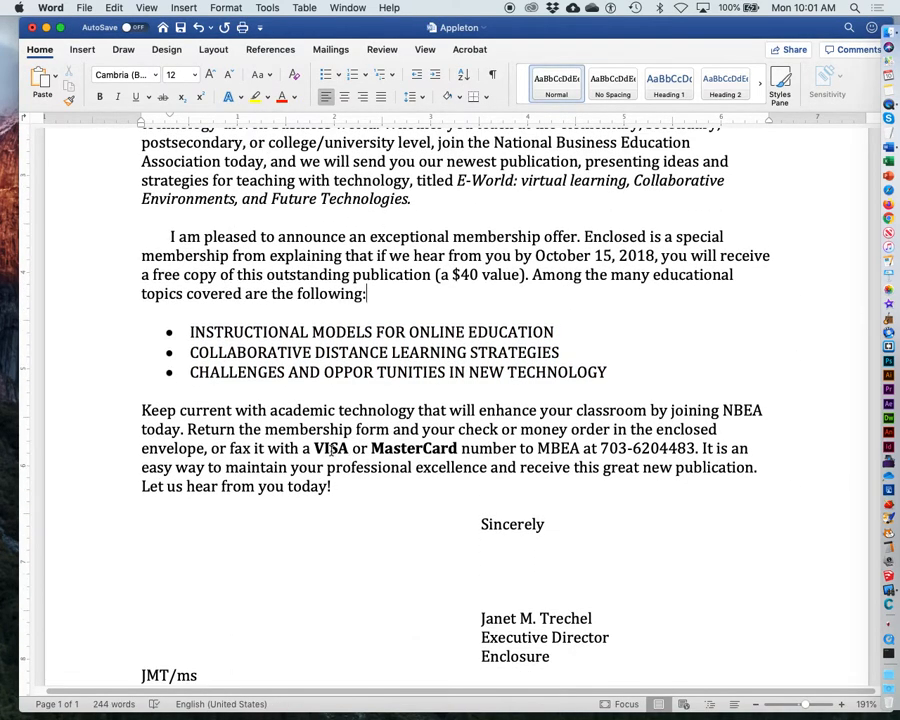
double_click(331, 448)
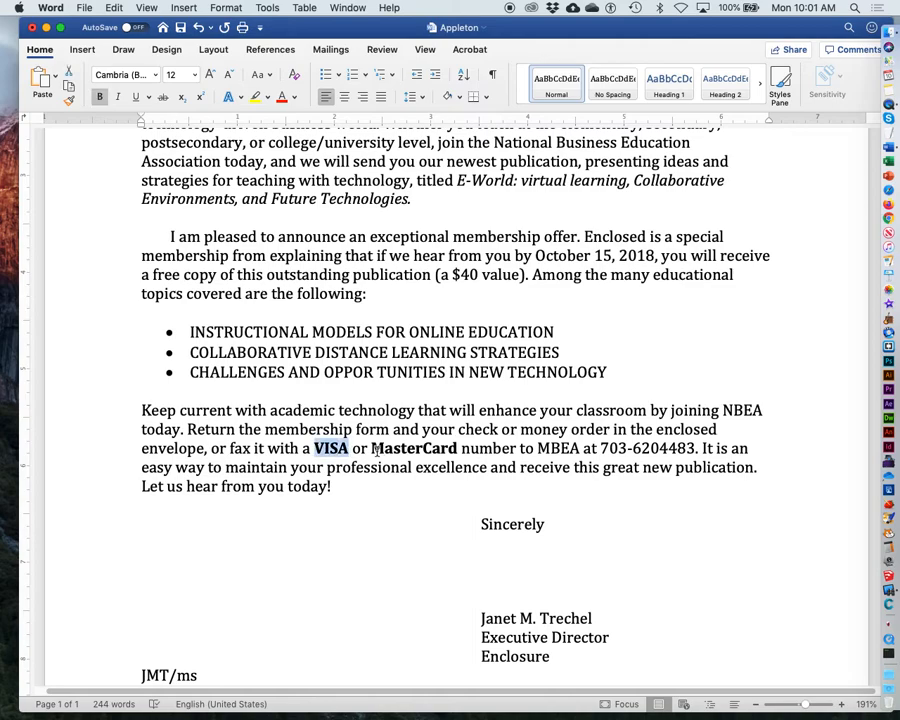
click(410, 505)
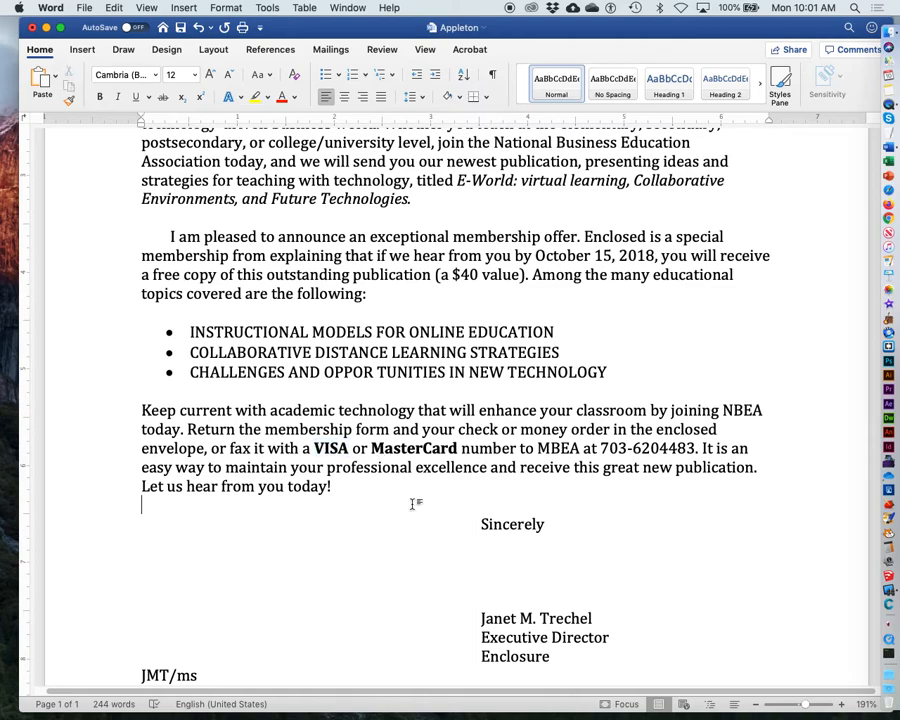
double_click(412, 449)
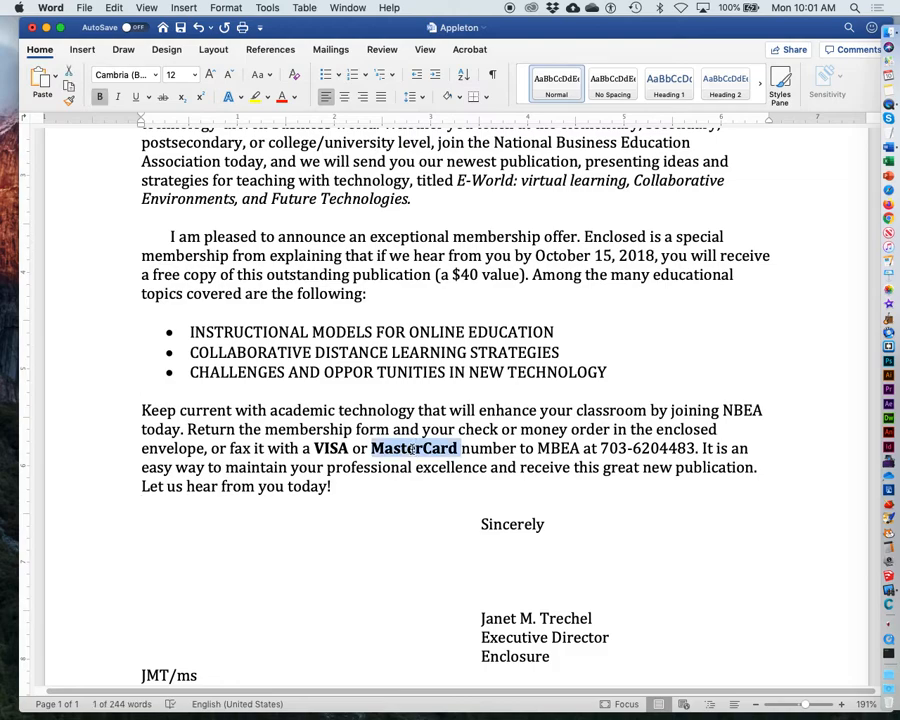
key(super+c)
triple_click(412, 450)
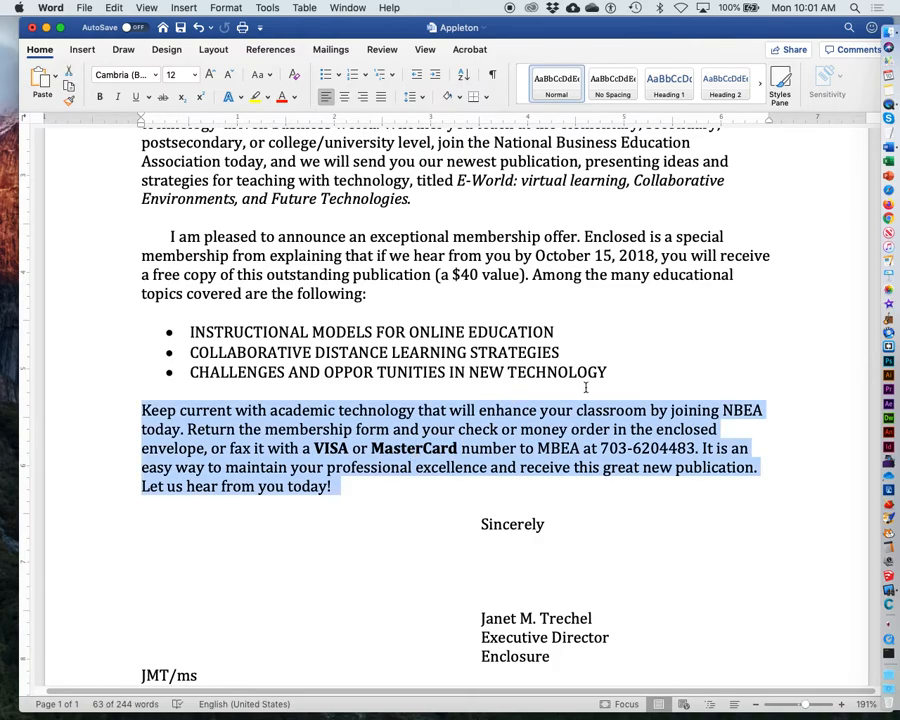
triple_click(261, 333)
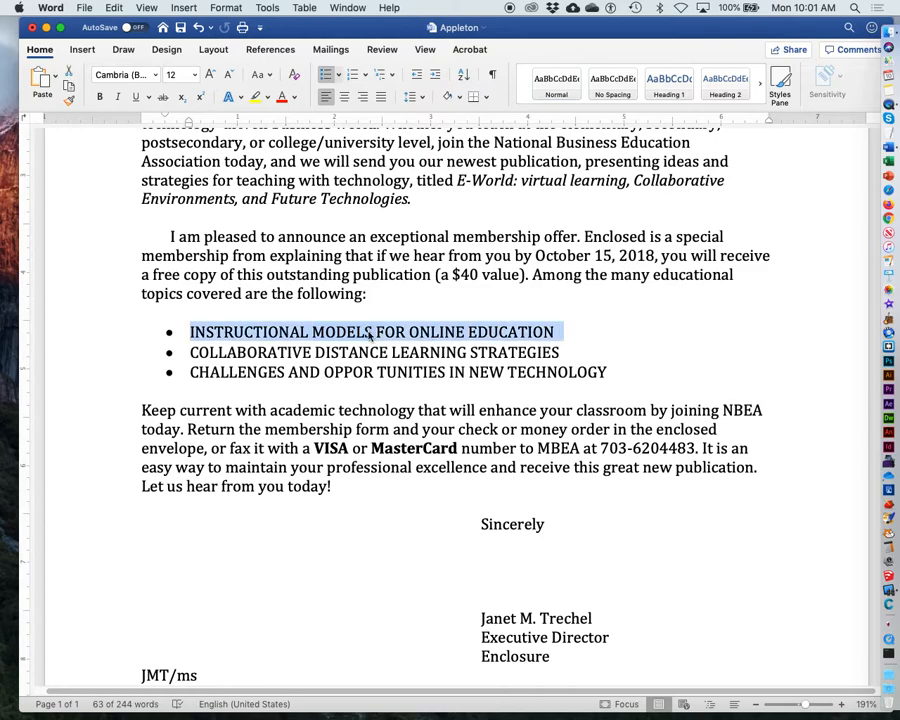
triple_click(503, 526)
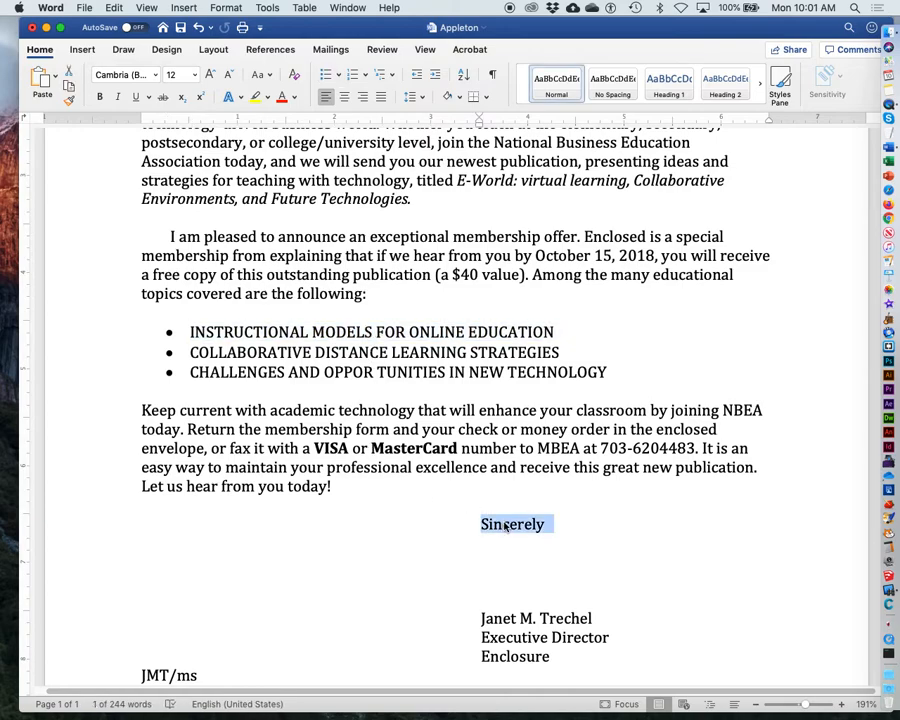
click(720, 526)
Step: Scroll through the whole letter to review its layout
scroll(468, 599, down, 3)
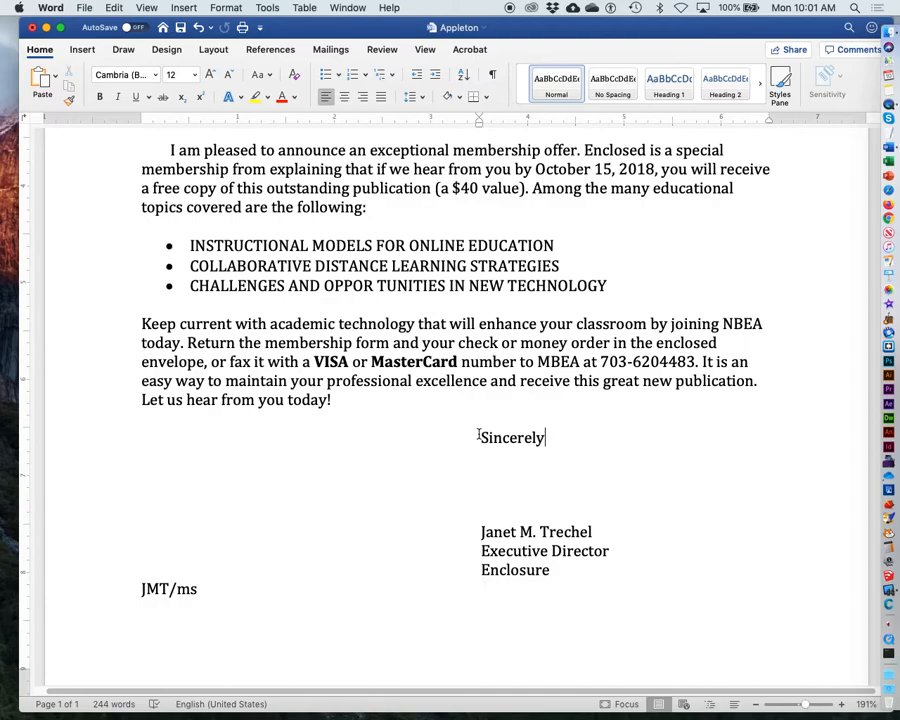
scroll(474, 443, up, 15)
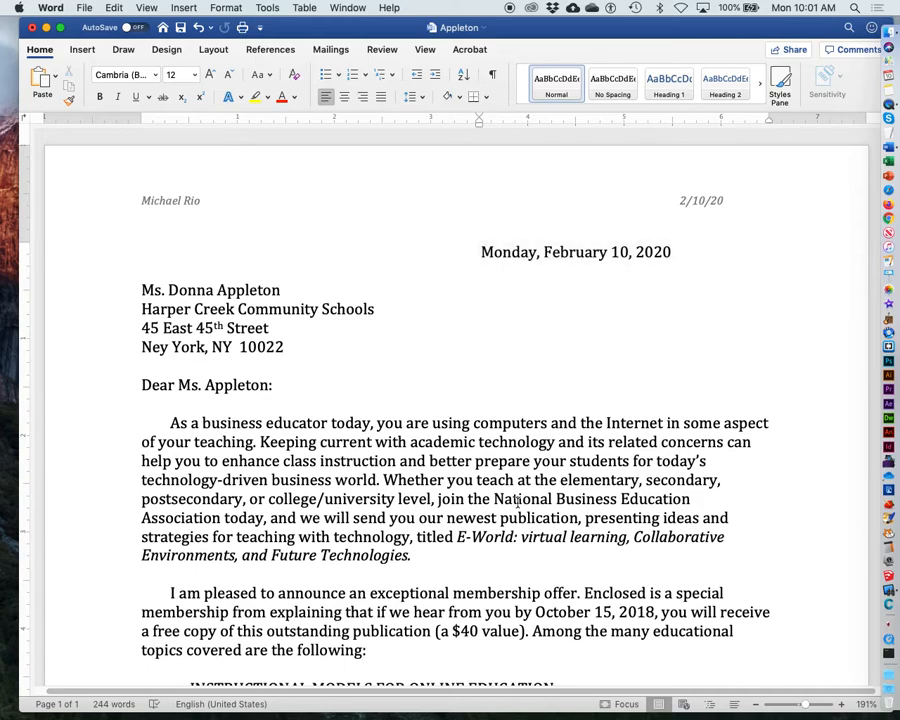
scroll(516, 503, down, 15)
scroll(517, 502, down, 1)
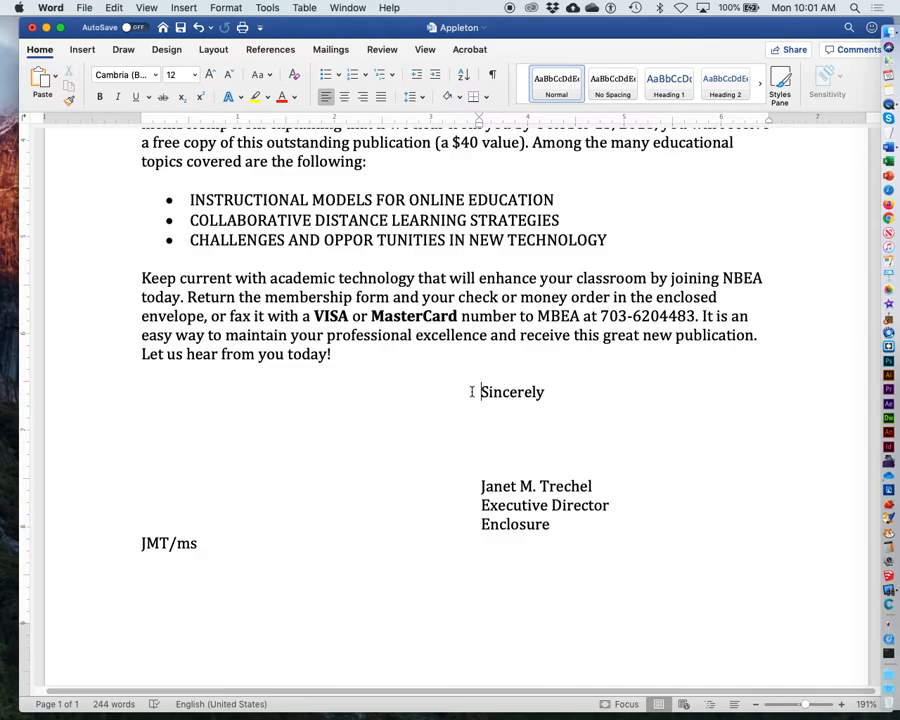
scroll(480, 542, down, 2)
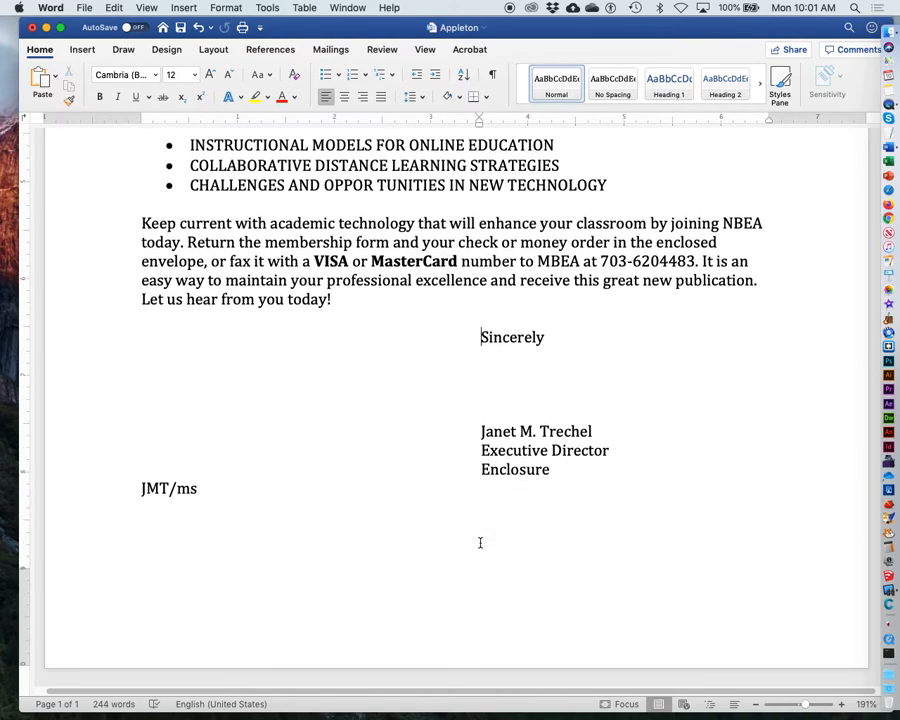
scroll(480, 542, up, 17)
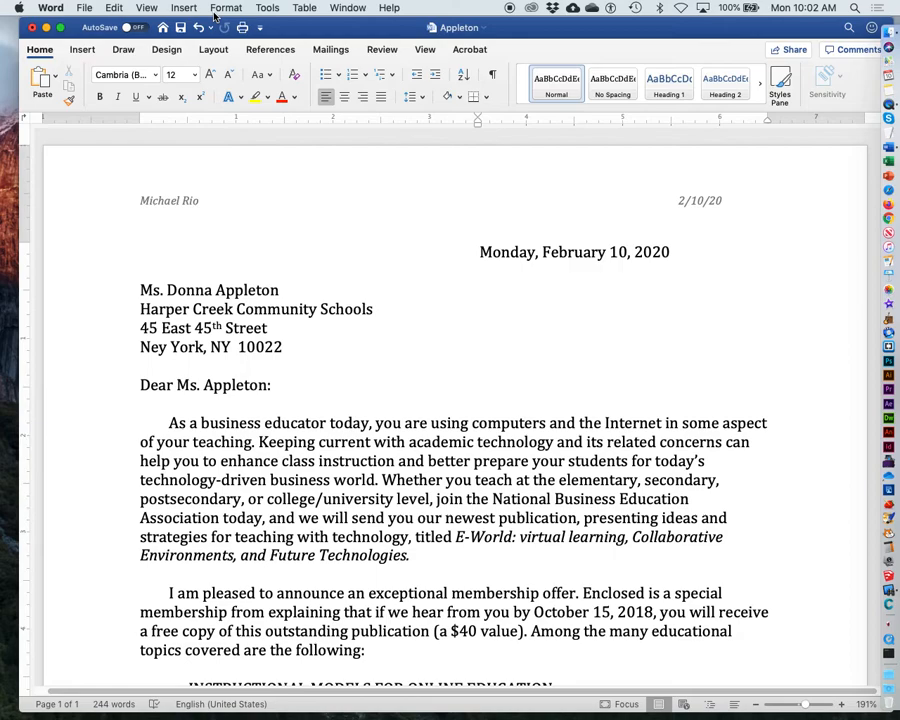
Step: Save the document
click(86, 7)
click(102, 100)
click(82, 6)
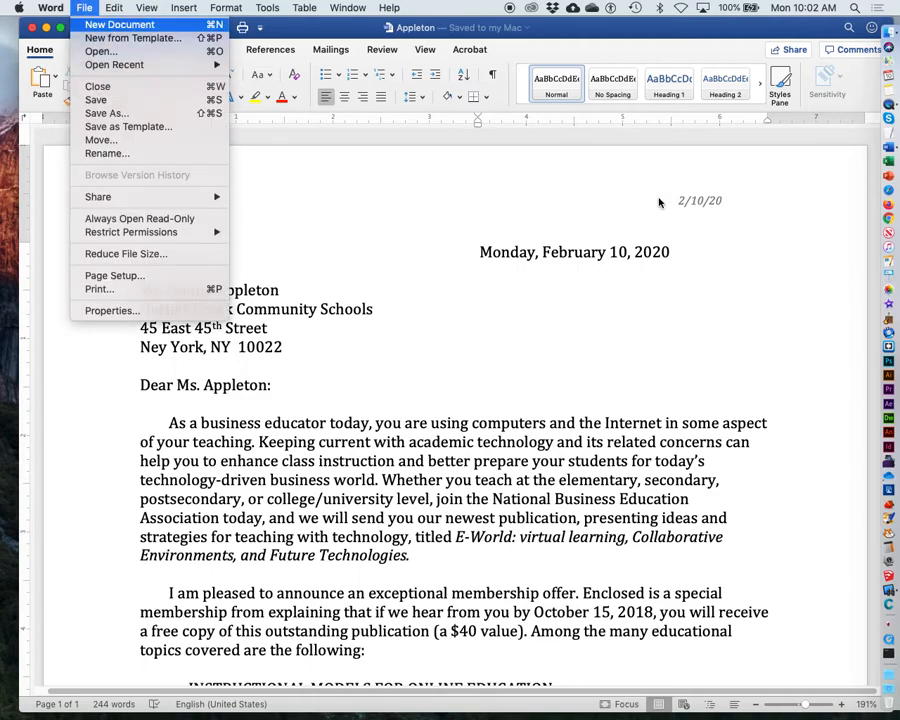
Step: Create a new blank document and type the title "Tabs Practice" followed by two blank lines
click(686, 229)
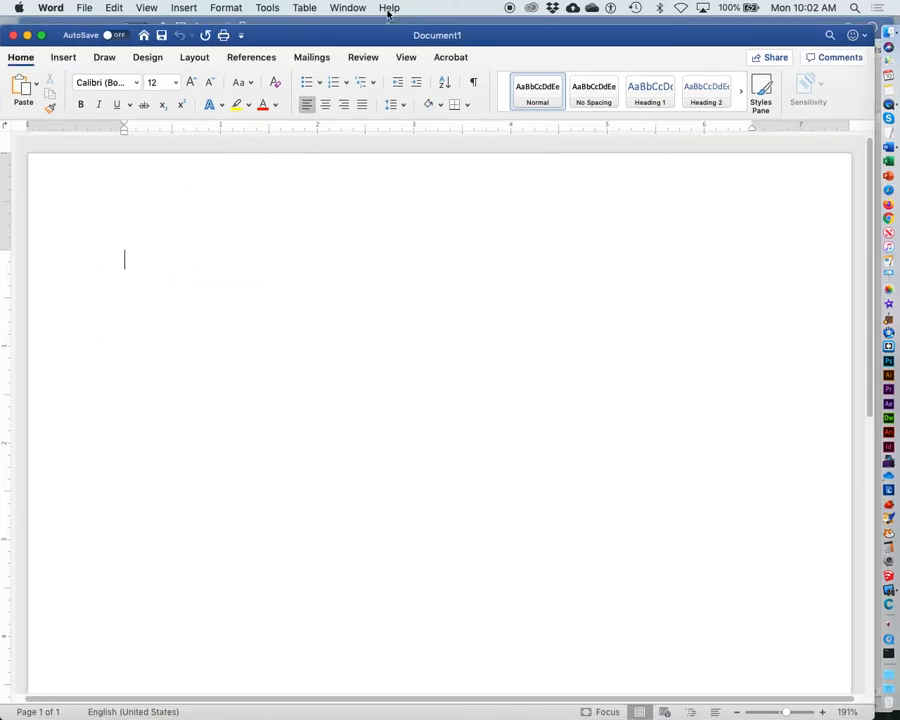
drag(372, 39, 444, 39)
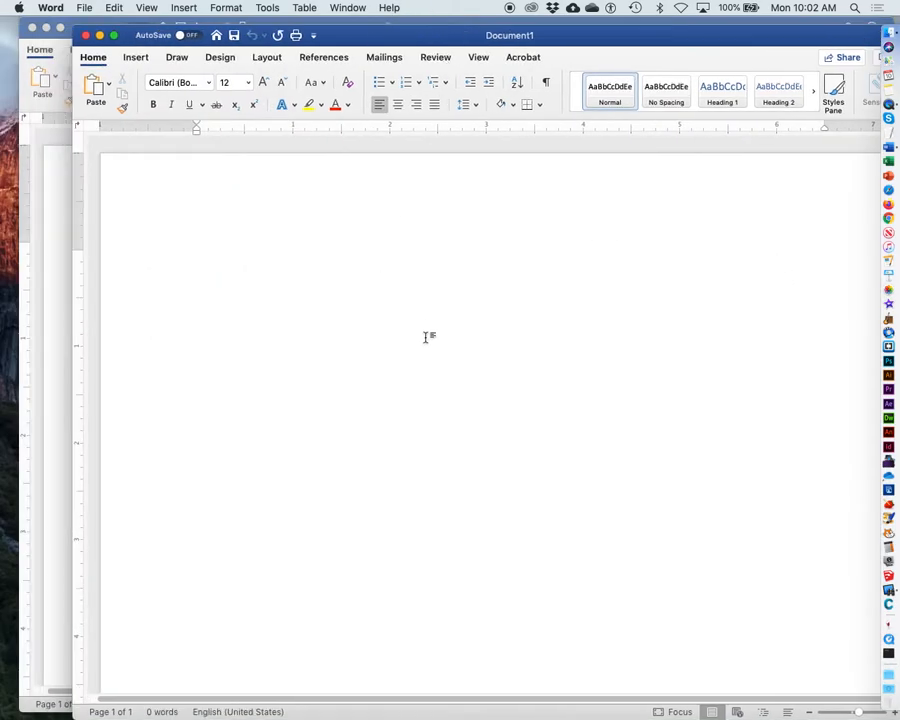
text(Tabs Pra)
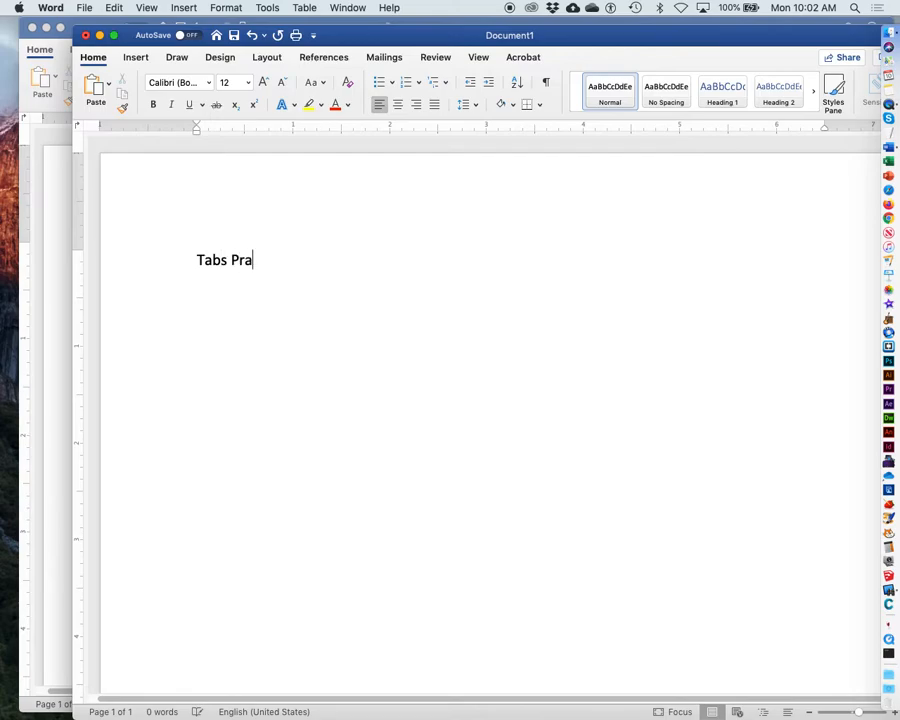
text(ctice)
key(Return)
key(Return)
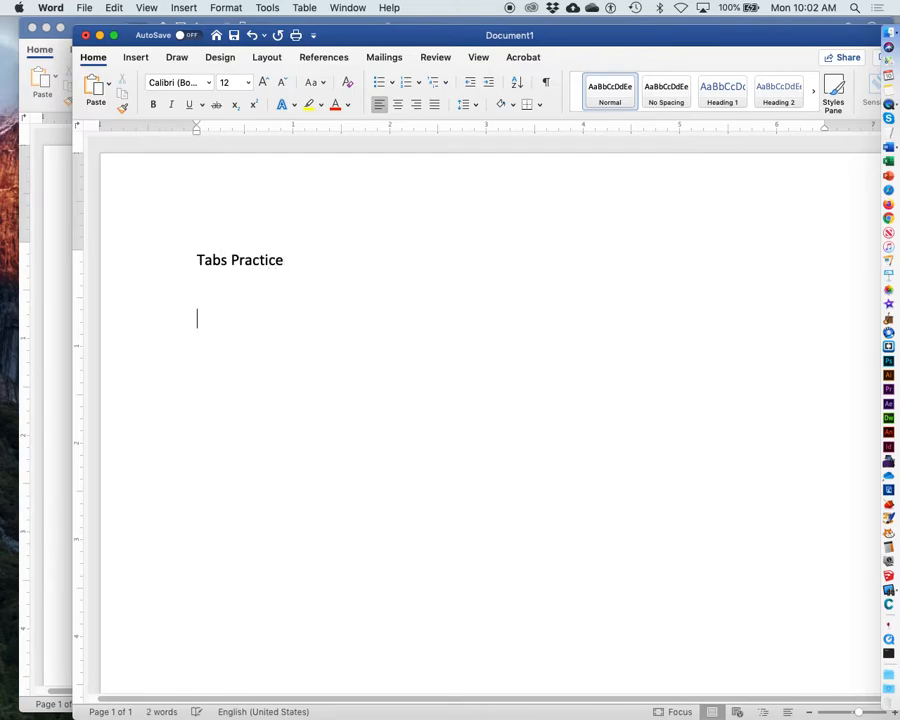
Step: Type the lettered list item "A. Alignment" and end the list with blank lines
text(A. Align)
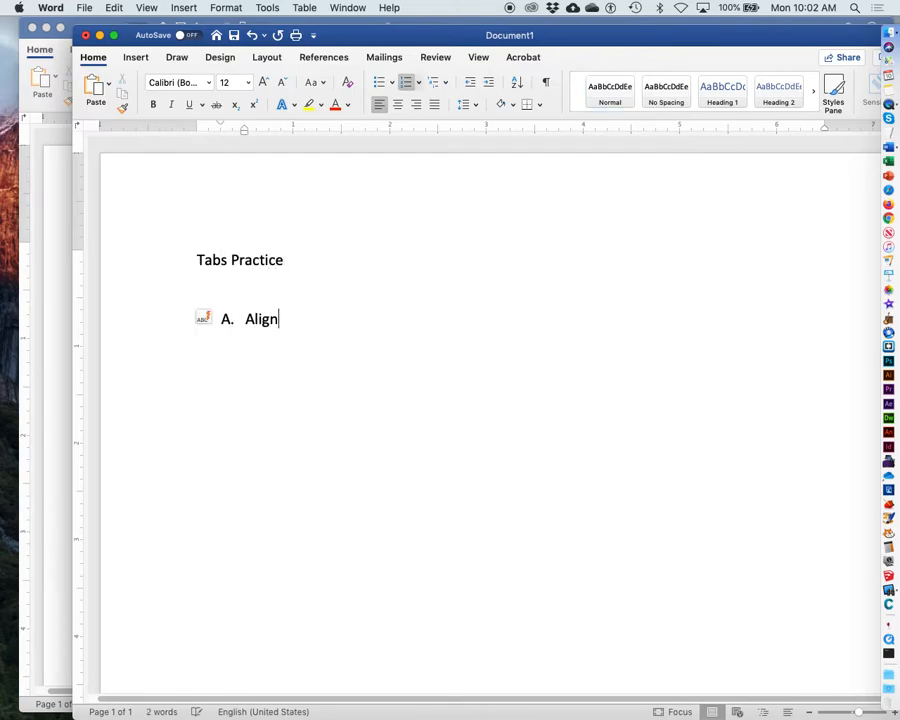
text(ment)
key(Return)
key(Return)
key(Return)
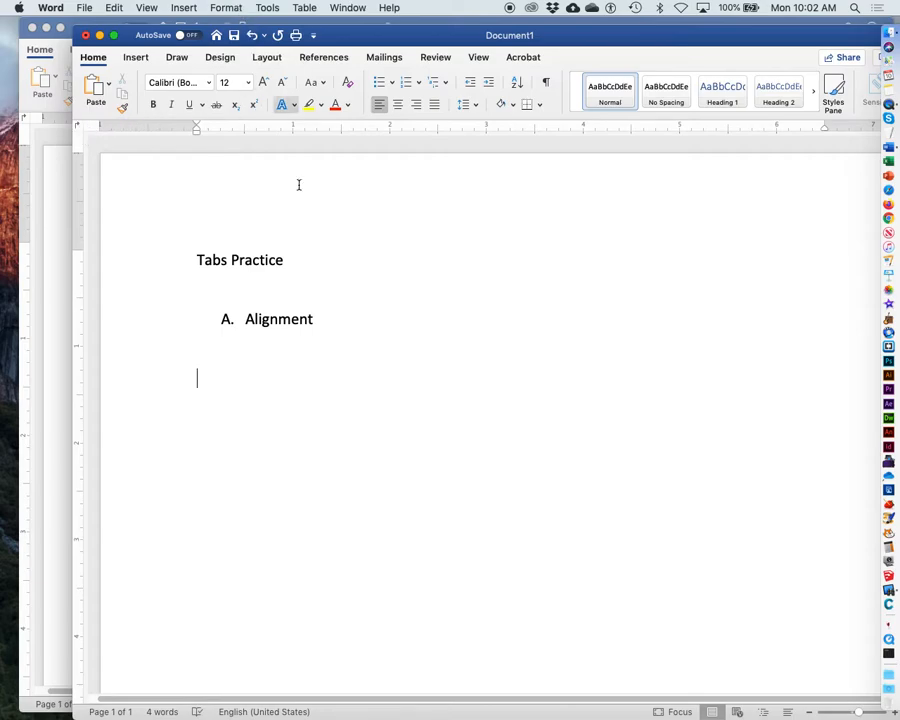
Step: Set a left tab stop at 1" for the current paragraph
click(228, 7)
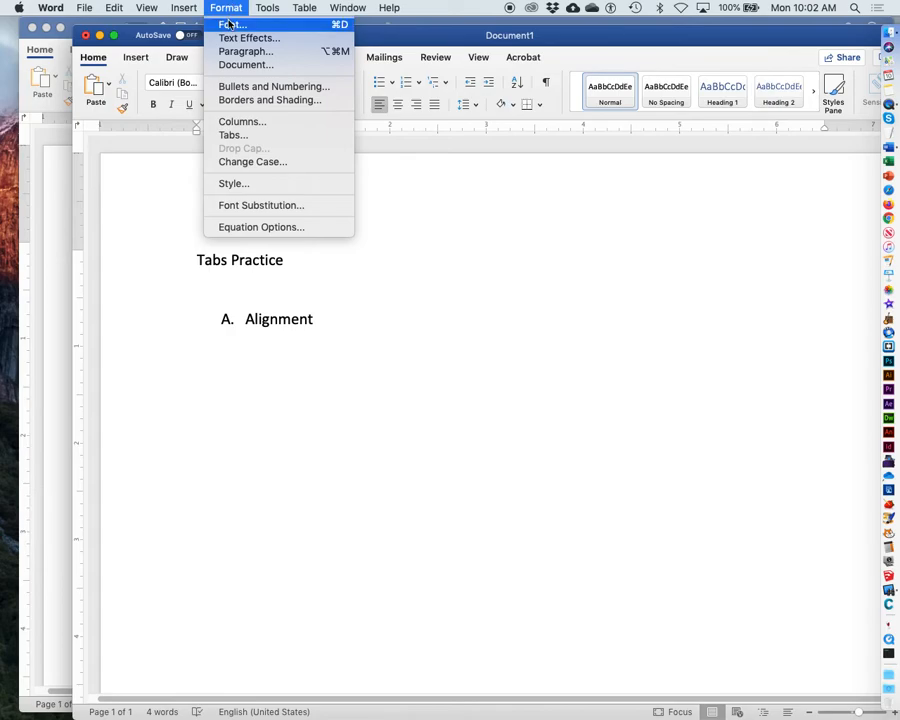
click(233, 135)
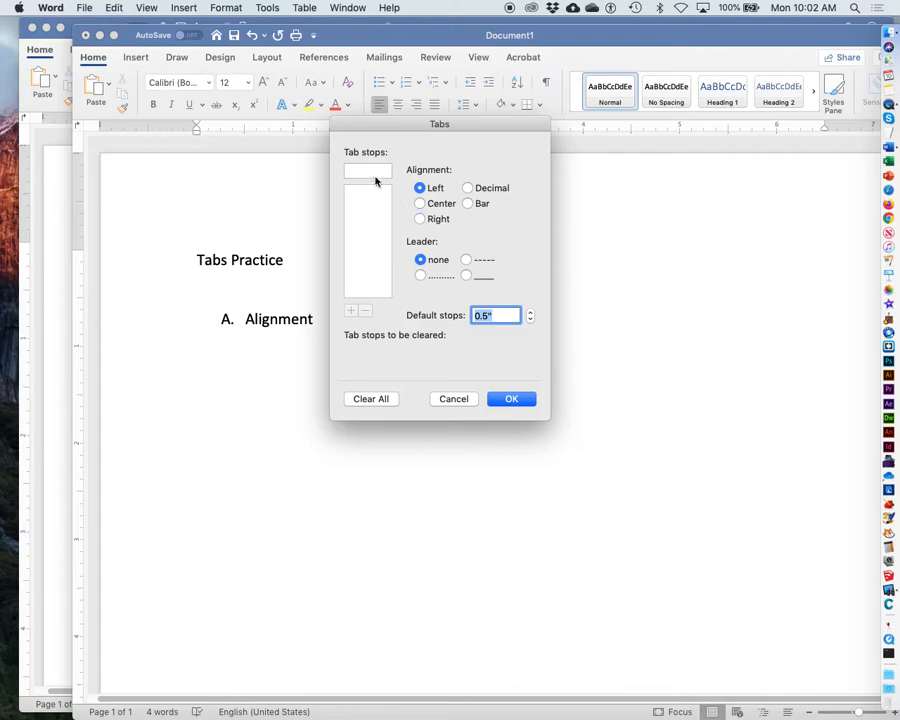
click(363, 171)
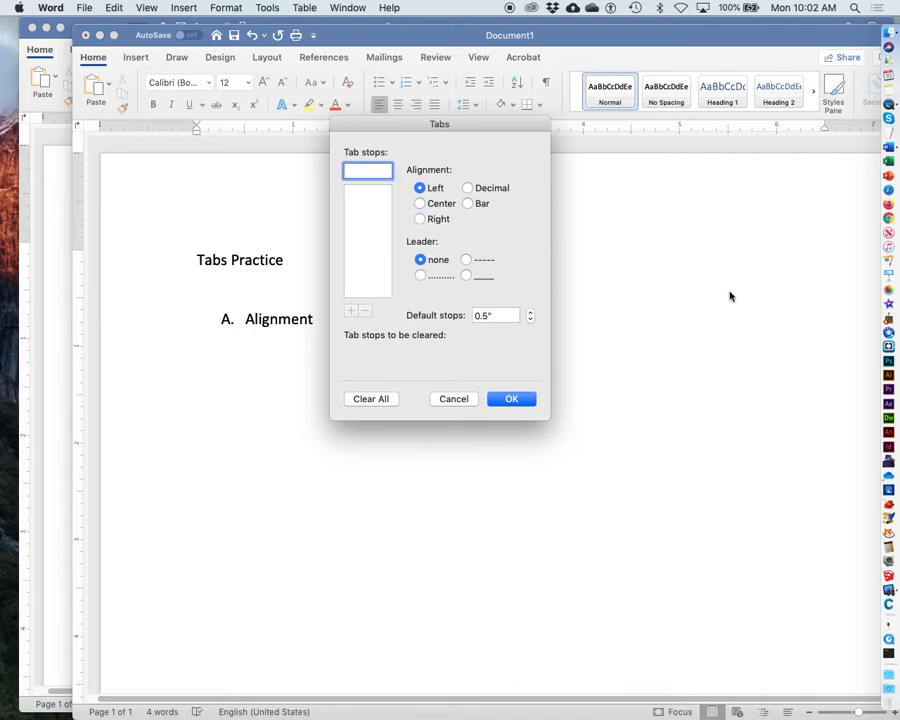
text(1)
click(510, 399)
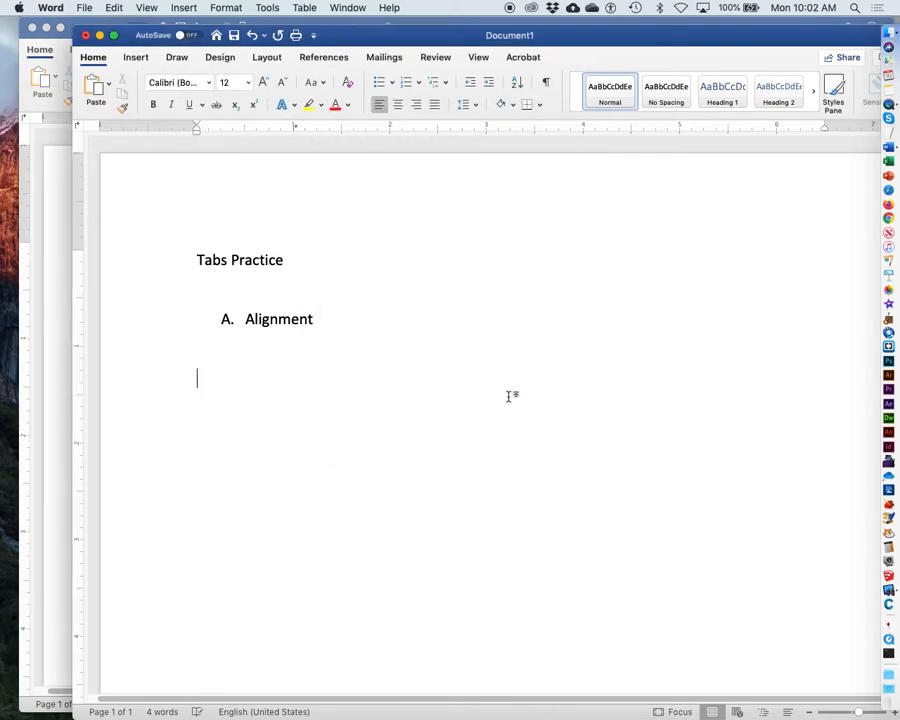
Step: Add a center tab stop at 3" and a right tab stop at 5" to the paragraph
click(225, 7)
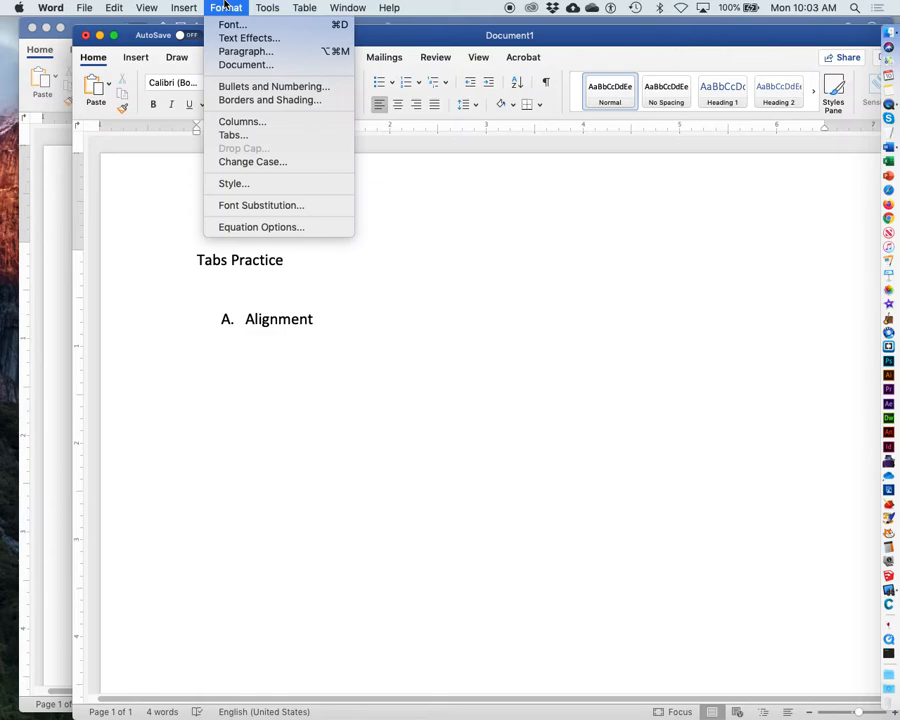
click(240, 134)
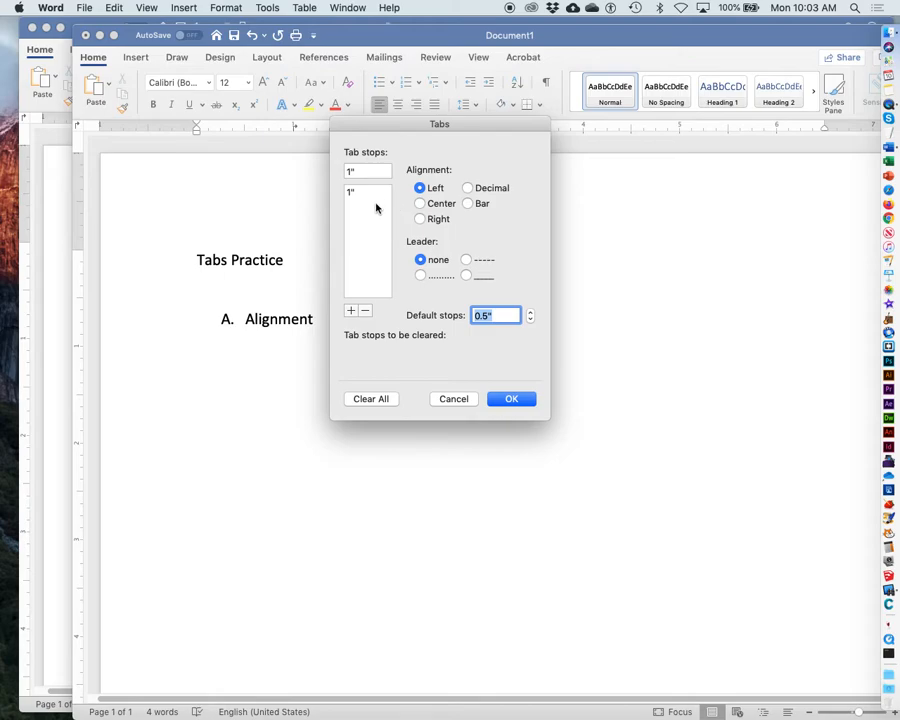
click(367, 170)
drag(367, 170, 337, 167)
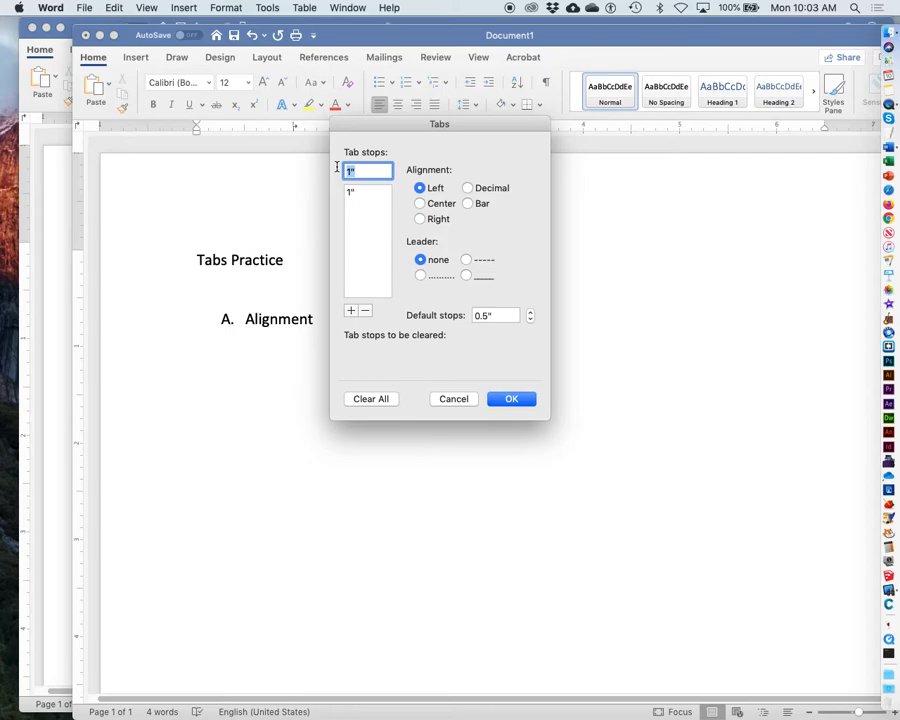
text(3)
click(420, 203)
click(350, 311)
text(5)
click(420, 219)
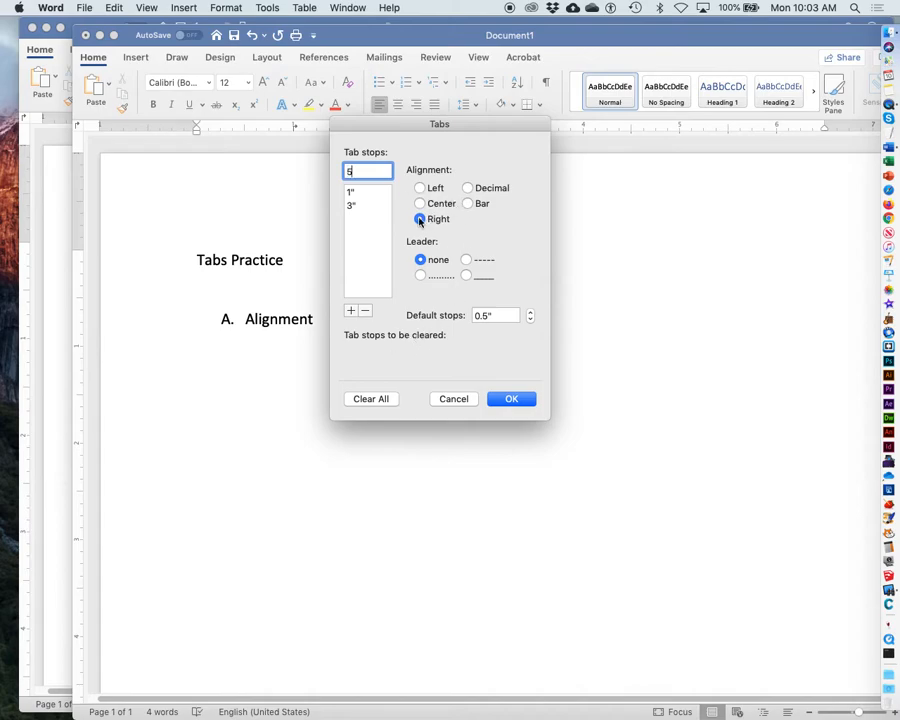
click(351, 312)
click(510, 399)
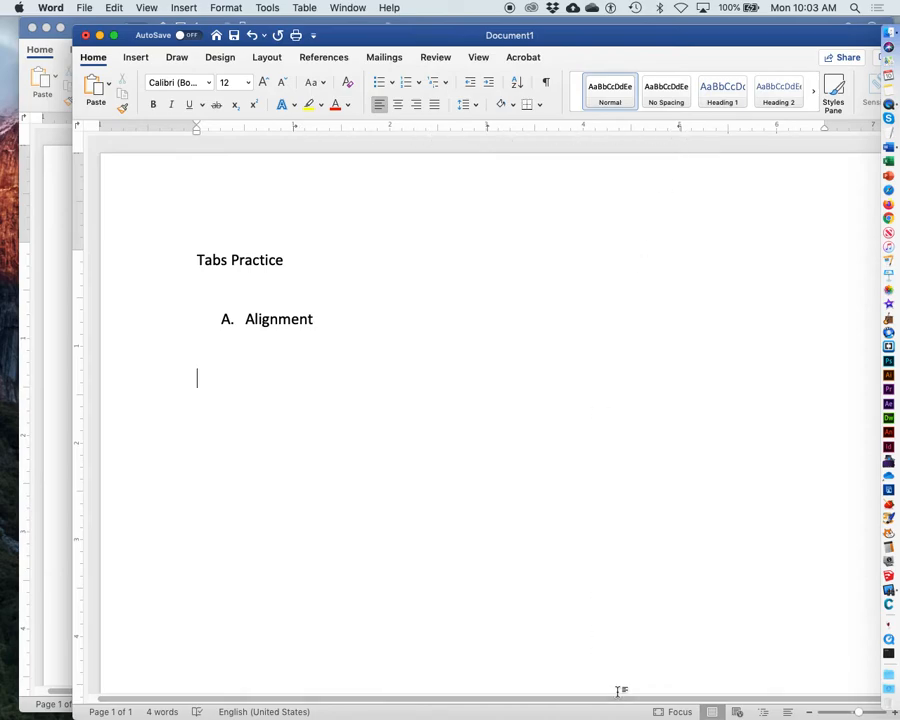
Step: Type the row "Left Tab", "Center Tab", "Right Tab", each preceded by a tab, at the three stops
key(Tab)
text(Left Tab)
key(Tab)
text(Center Tab)
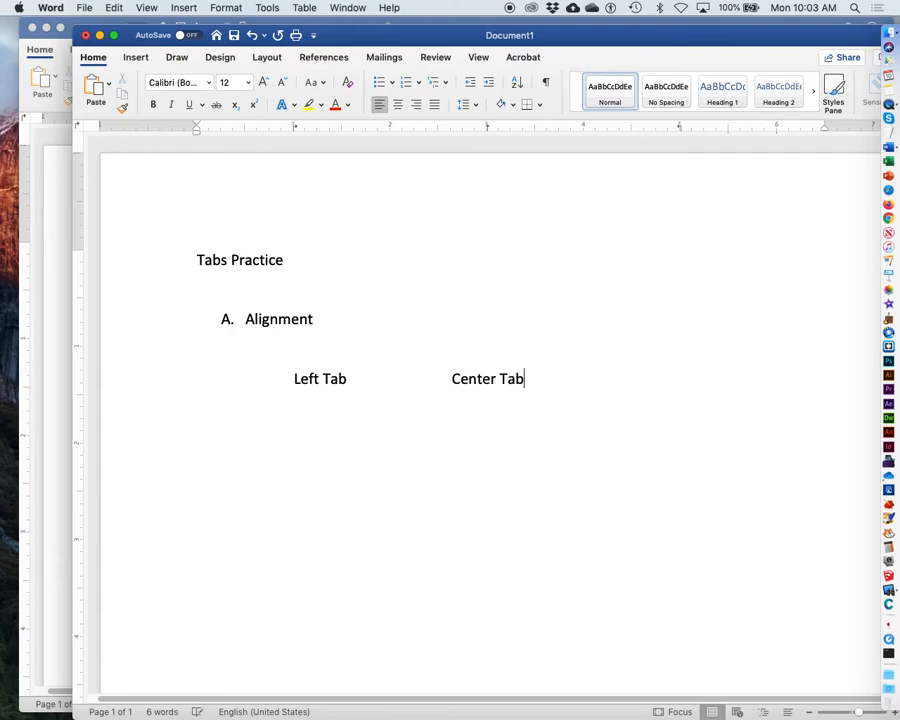
key(Tab)
text(Right Tab)
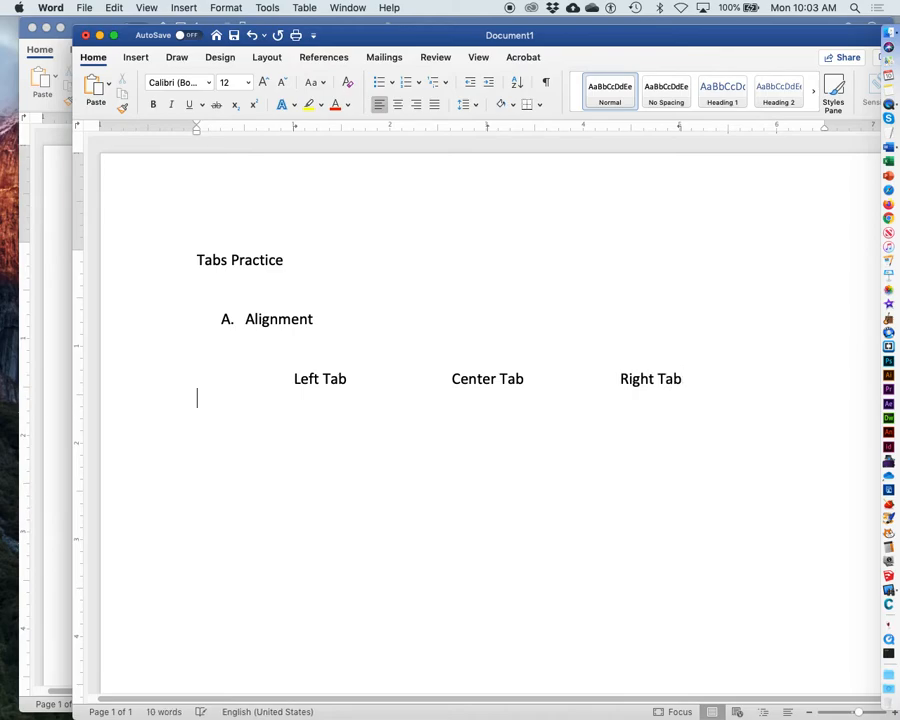
Step: Type a second tabbed row: "Michigan", "Harper Creek", "High School"
key(Tab)
text(Michigan)
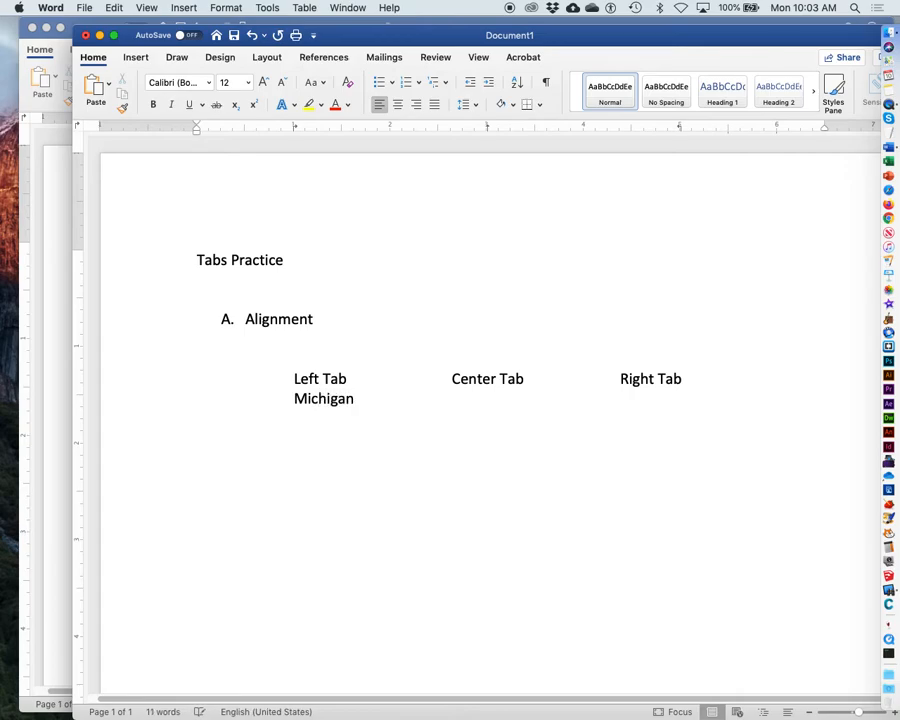
key(Tab)
text(Harper Creek	)
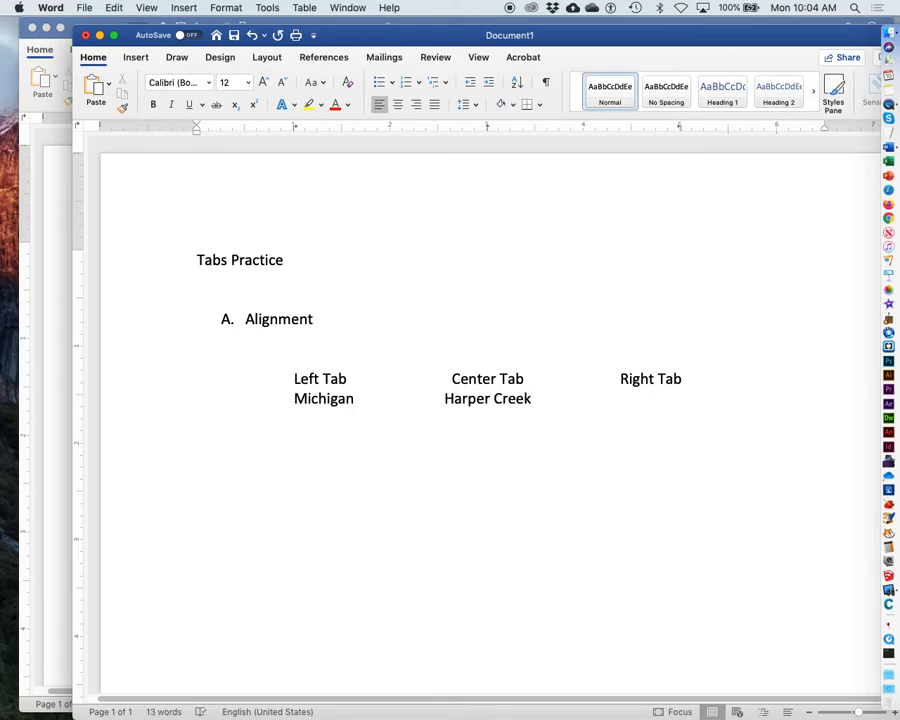
text(High School)
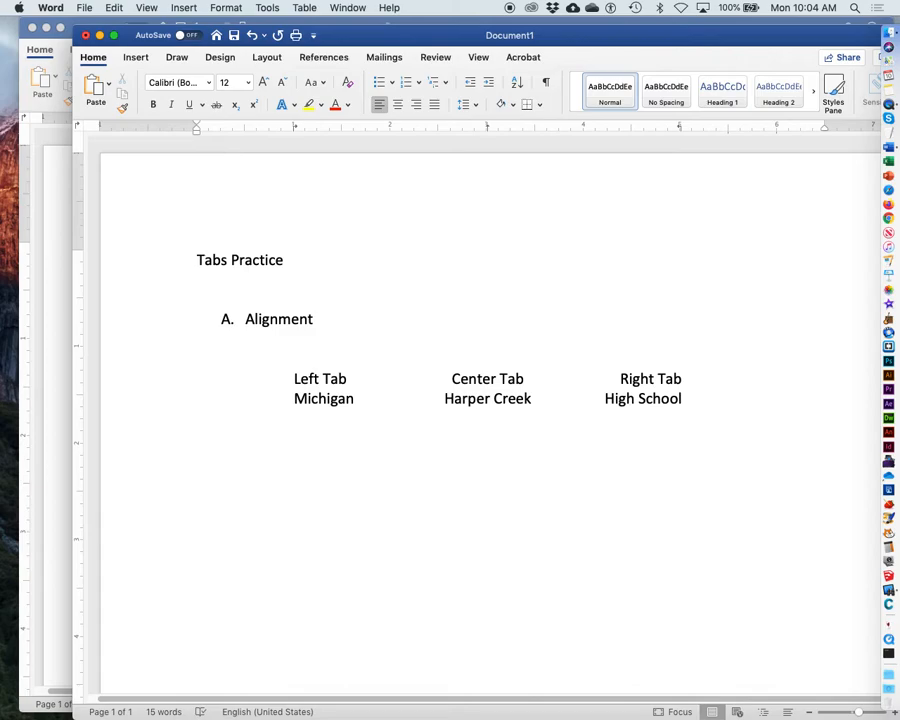
Step: Type a third tabbed row: "United States", "Michigan State University", "College"
text(United States	)
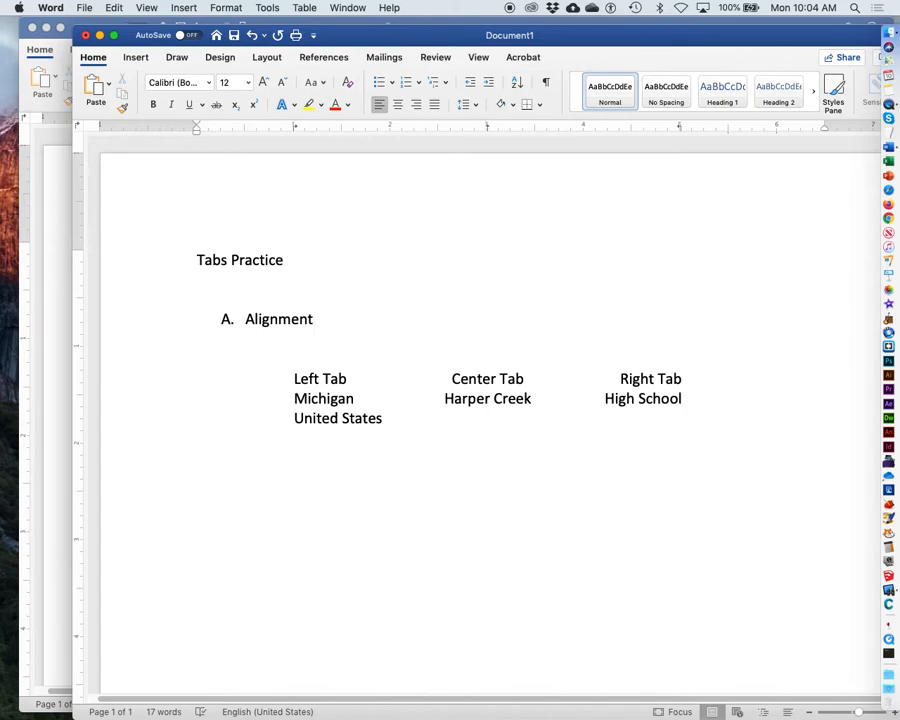
text(Michigan)
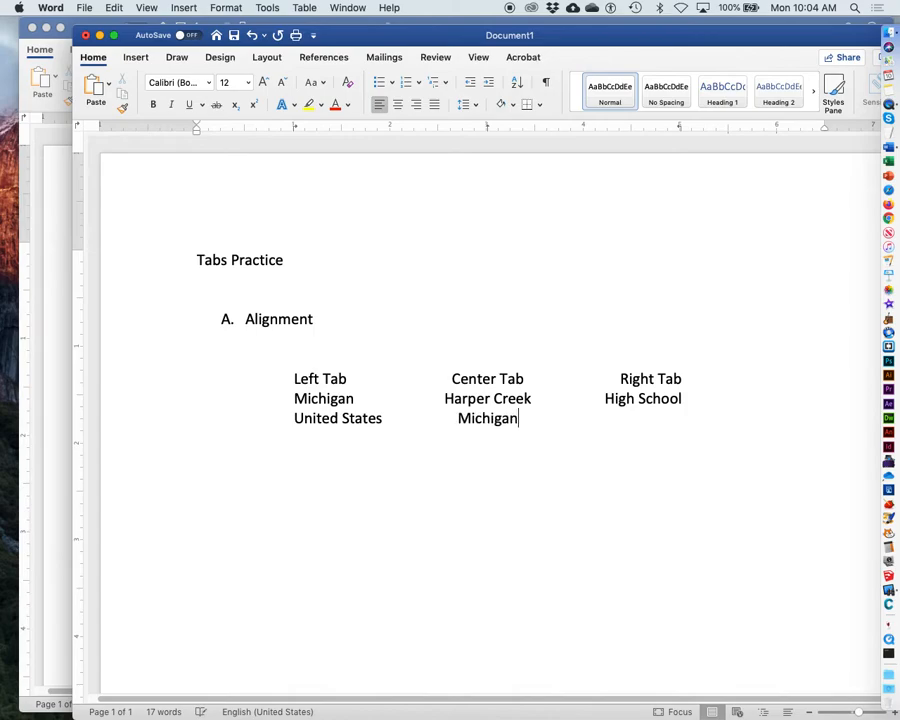
text( State Un)
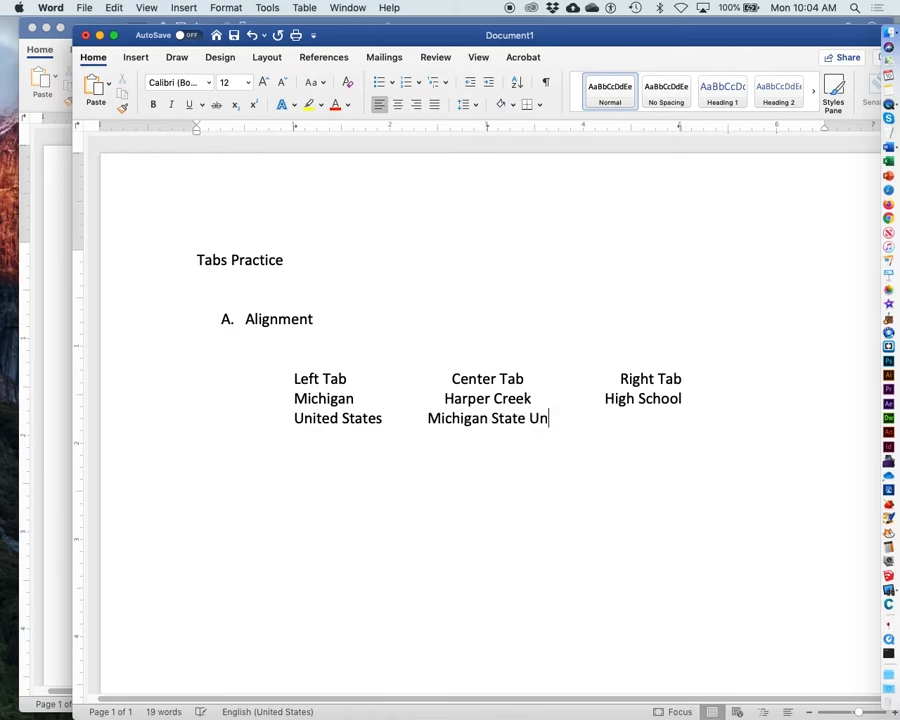
text(iversity	)
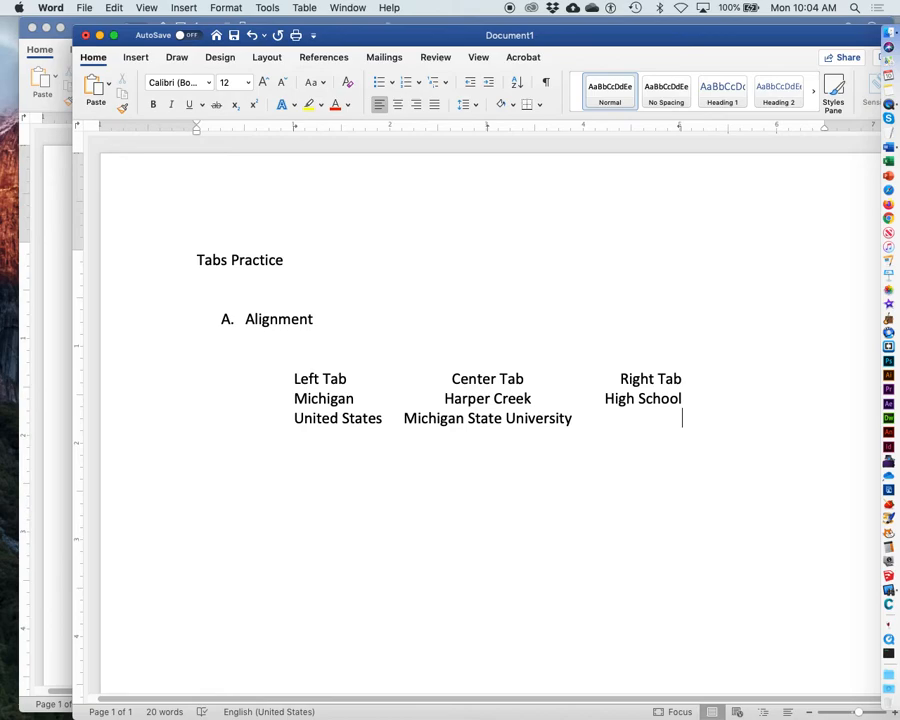
text(College)
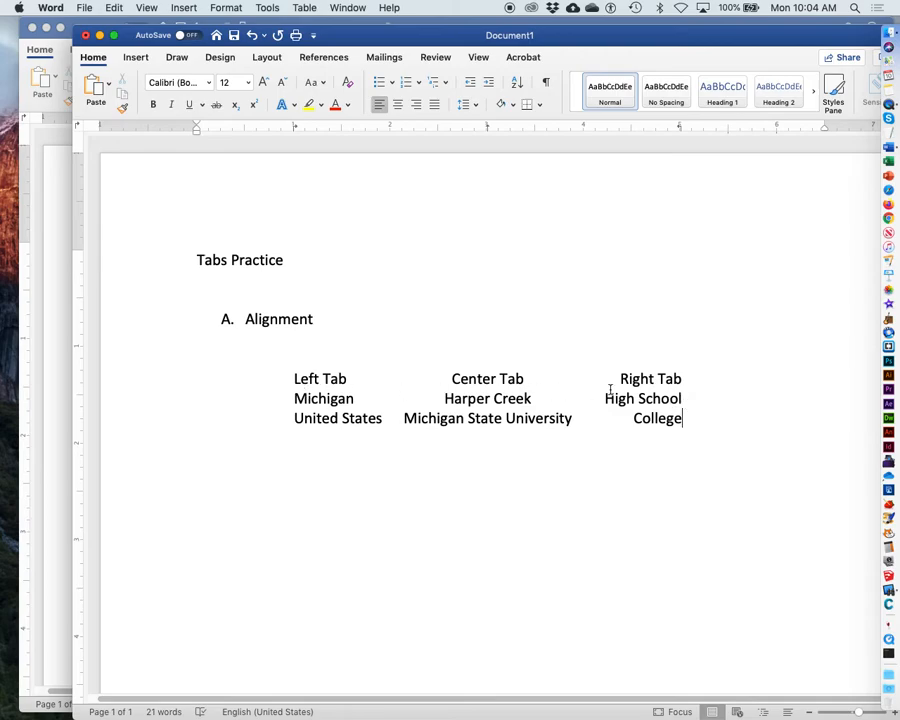
Step: Select the three tabbed rows and move the left tab stop to about 0.69" and the right one to about 5.38"
drag(284, 375, 702, 410)
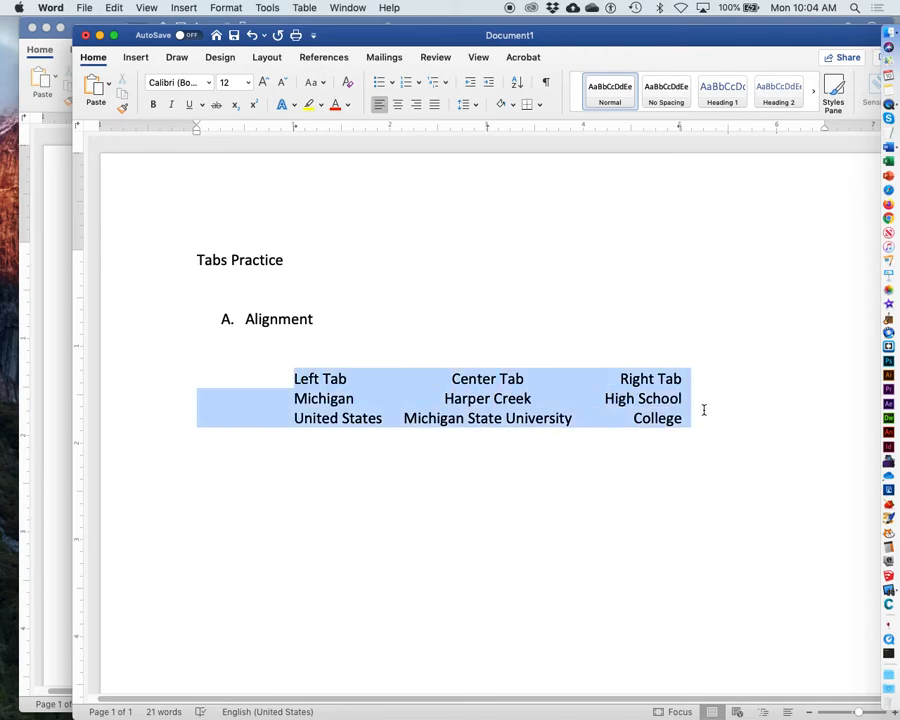
click(290, 130)
drag(290, 130, 264, 131)
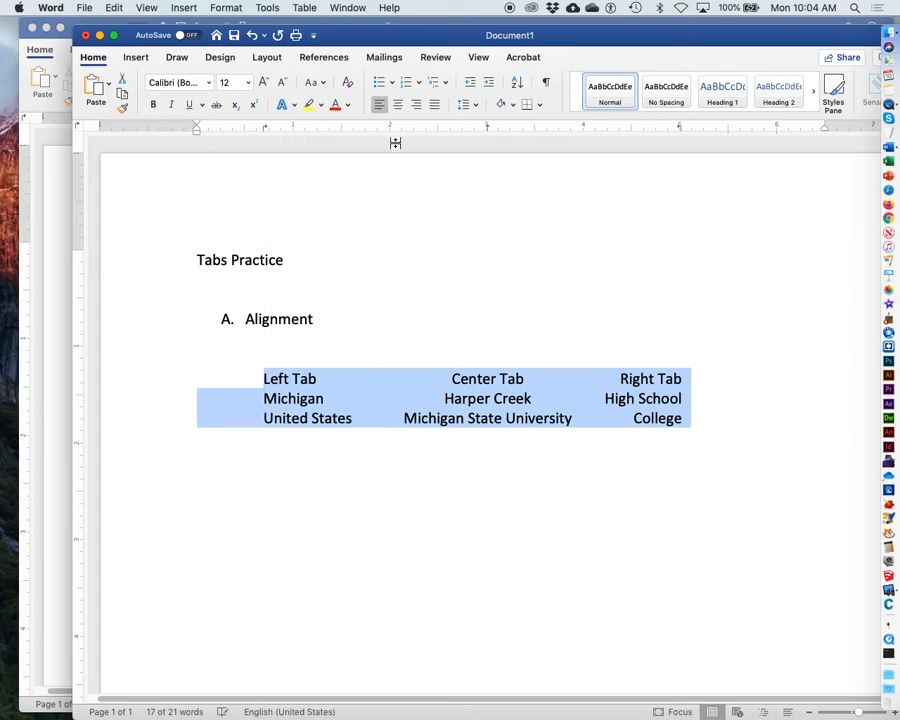
mouse_move(683, 133)
mouse_down()
mouse_move(716, 138)
mouse_move(697, 133)
mouse_up()
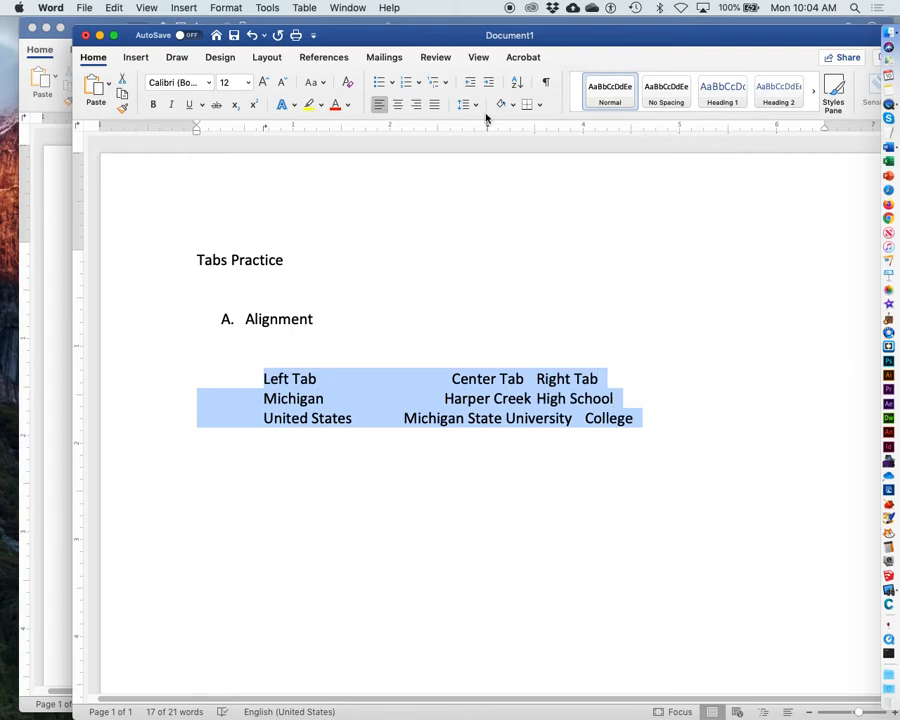
click(113, 7)
click(127, 26)
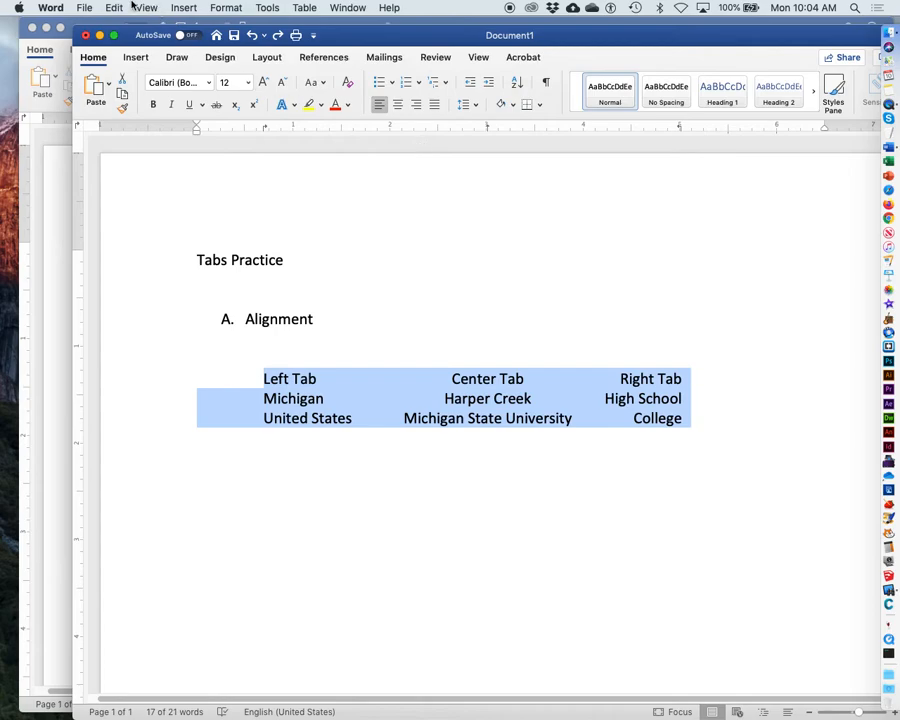
drag(680, 129, 717, 131)
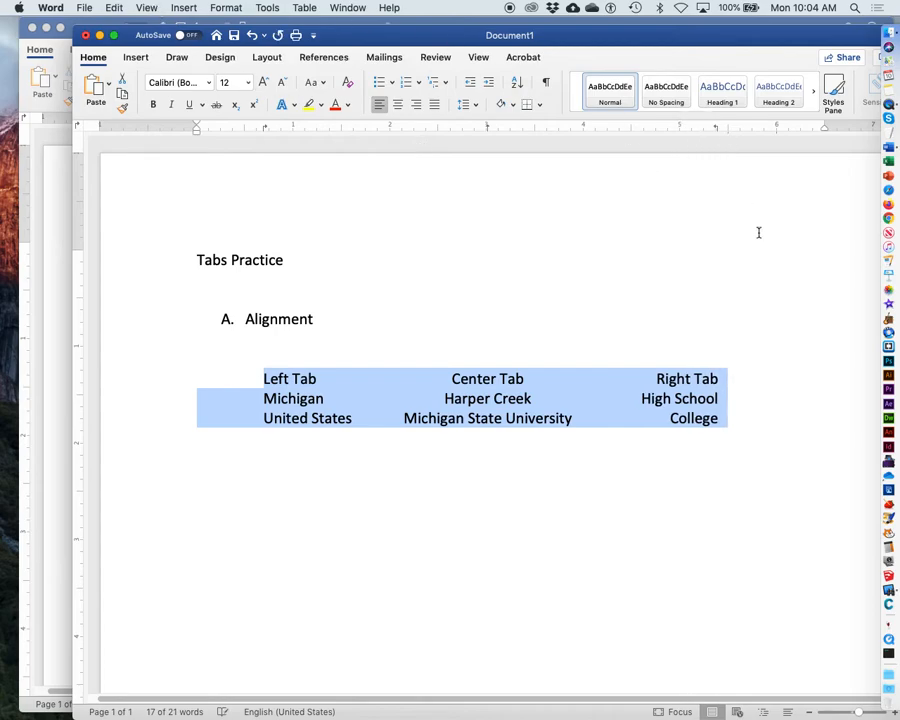
Step: Below the rows, type the list heading "B. Decimal Tab" and add blank lines after it
click(717, 477)
key(Return)
key(Return)
text(B. Decimal Tab)
key(Return)
key(Return)
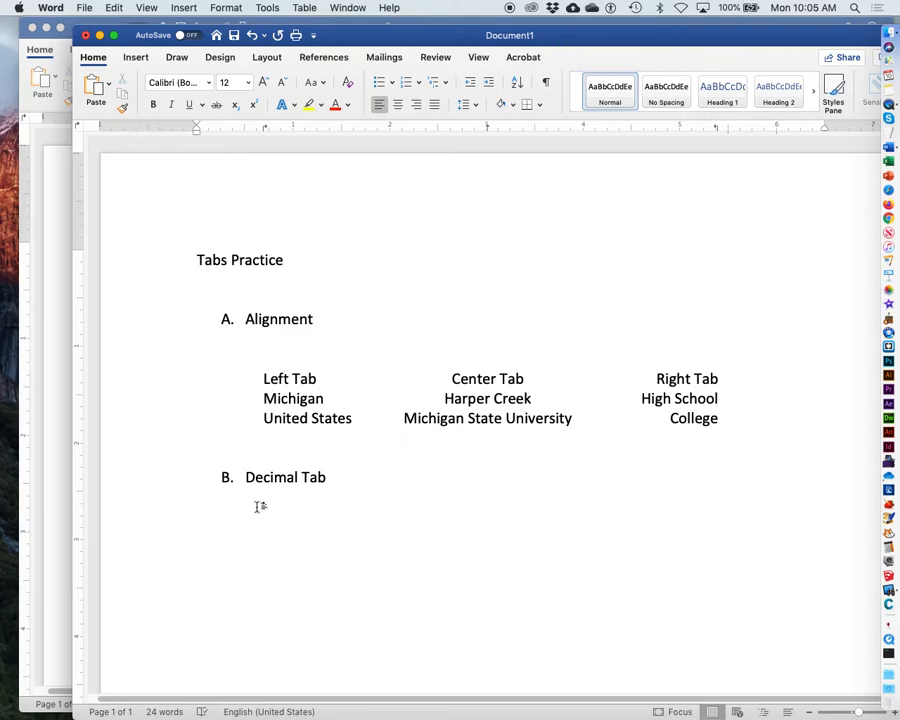
Step: Clear all existing tab stops for the new line and set a single decimal tab stop at 2"
click(221, 7)
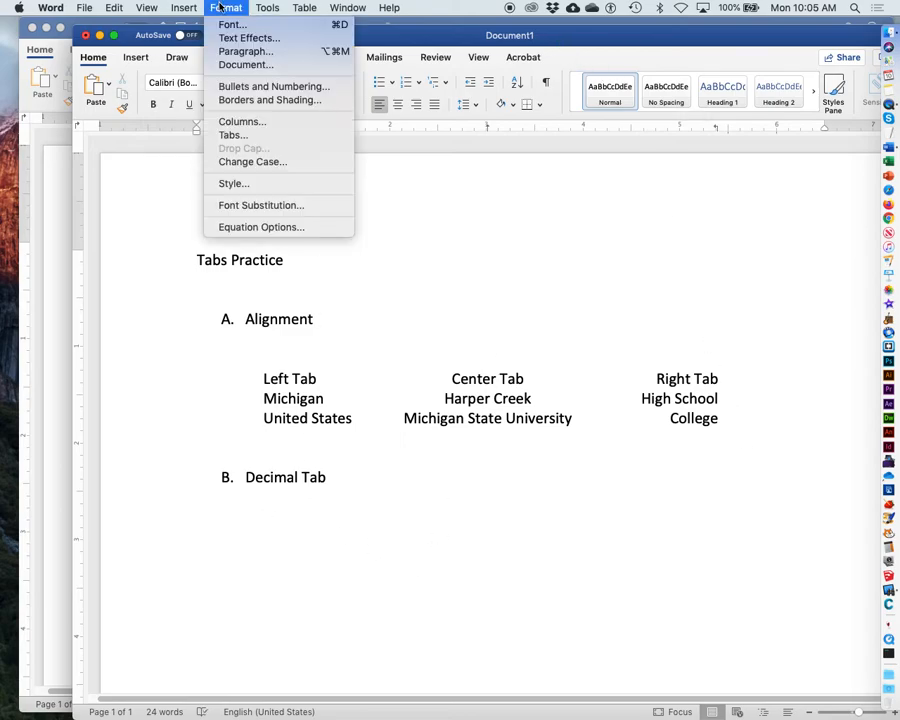
click(236, 135)
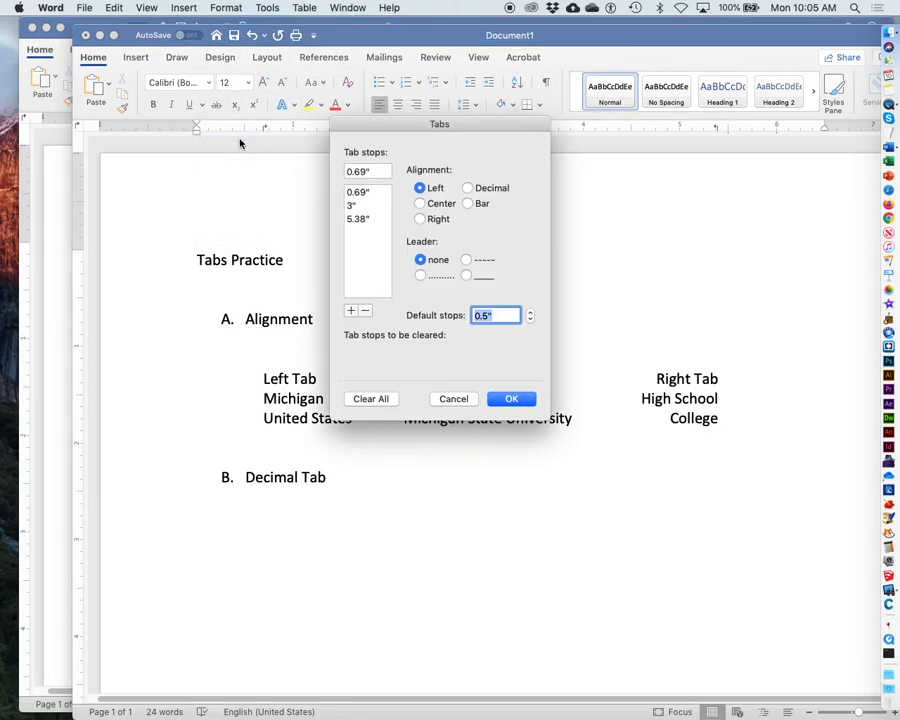
click(381, 399)
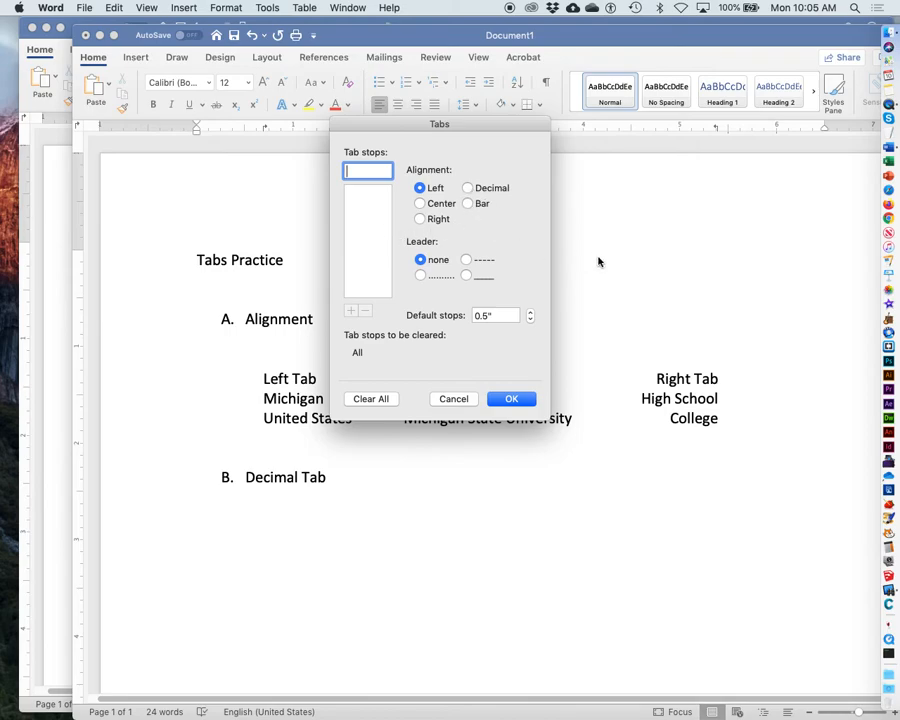
text(2)
click(467, 188)
click(351, 311)
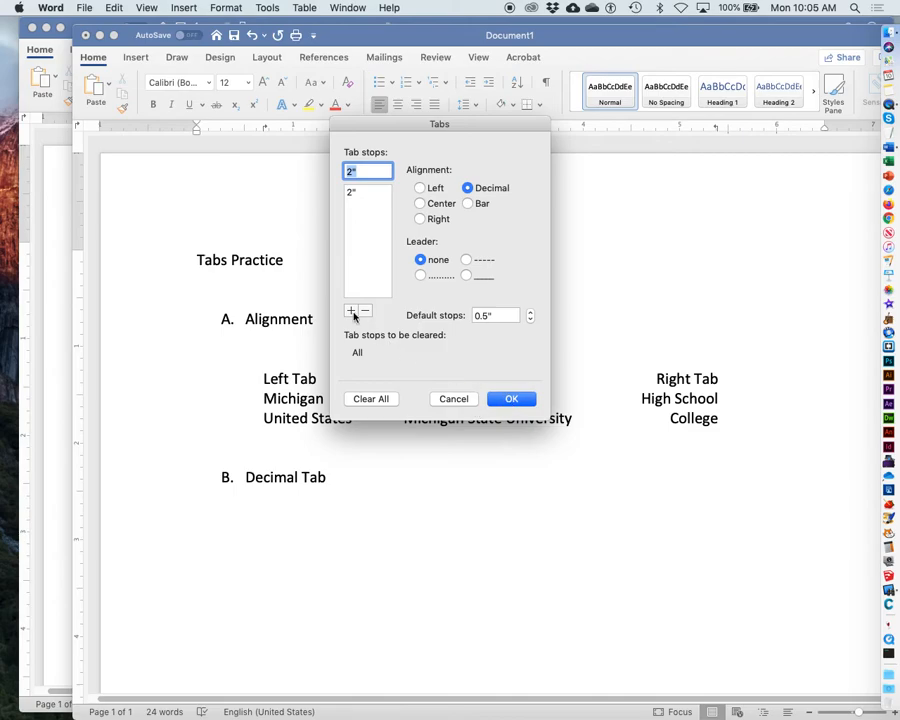
click(510, 400)
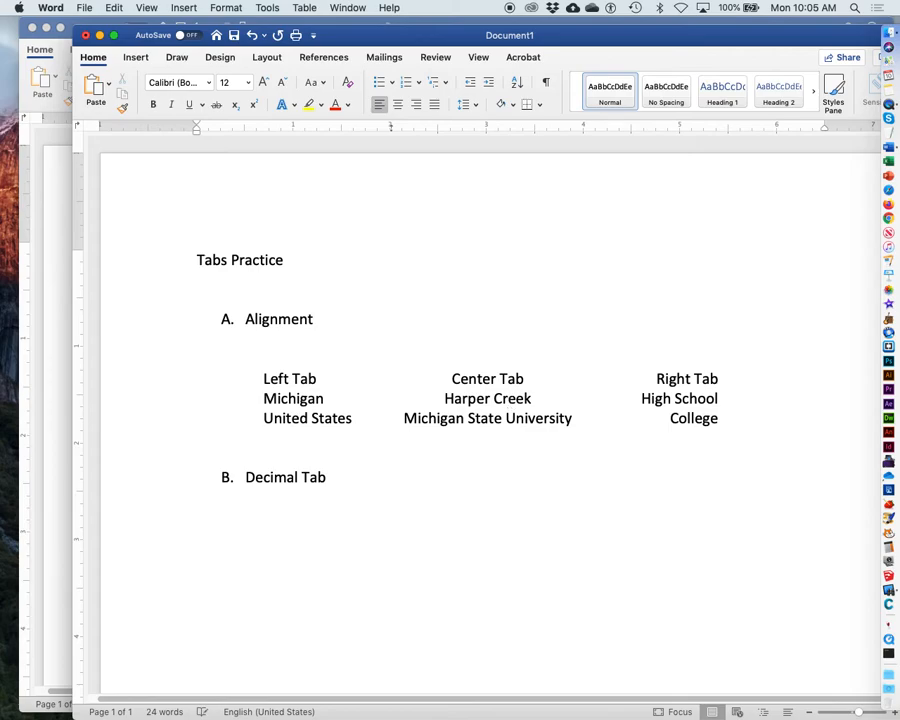
Step: Type the decimal-aligned numbers 3.678 and 258.23 on separate tabbed lines
text(3.)
text(678 2)
text(5)
text(8)
text(.23 )
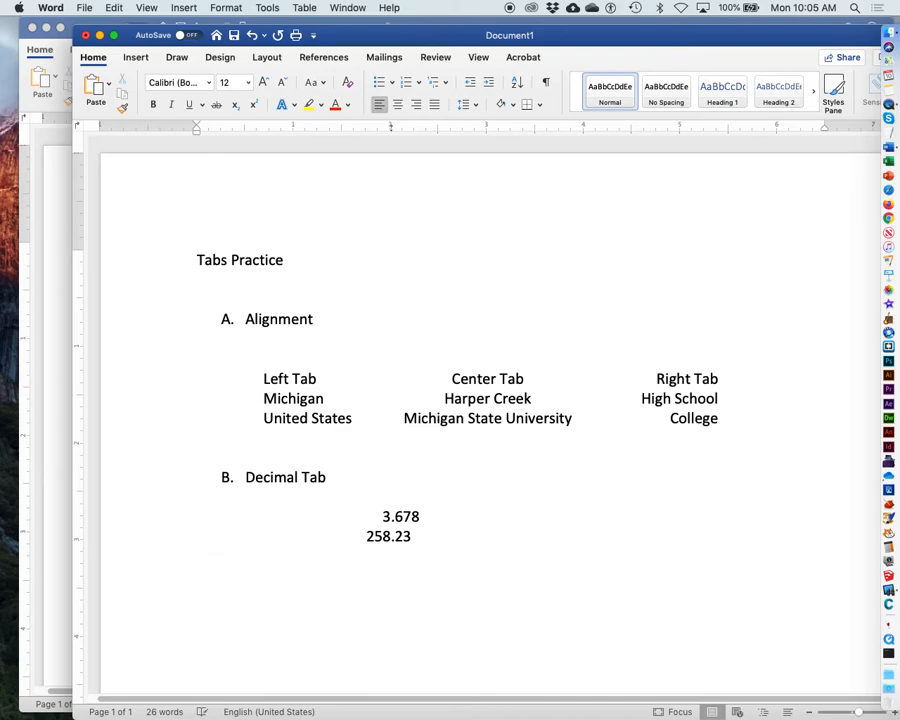
text(12.)
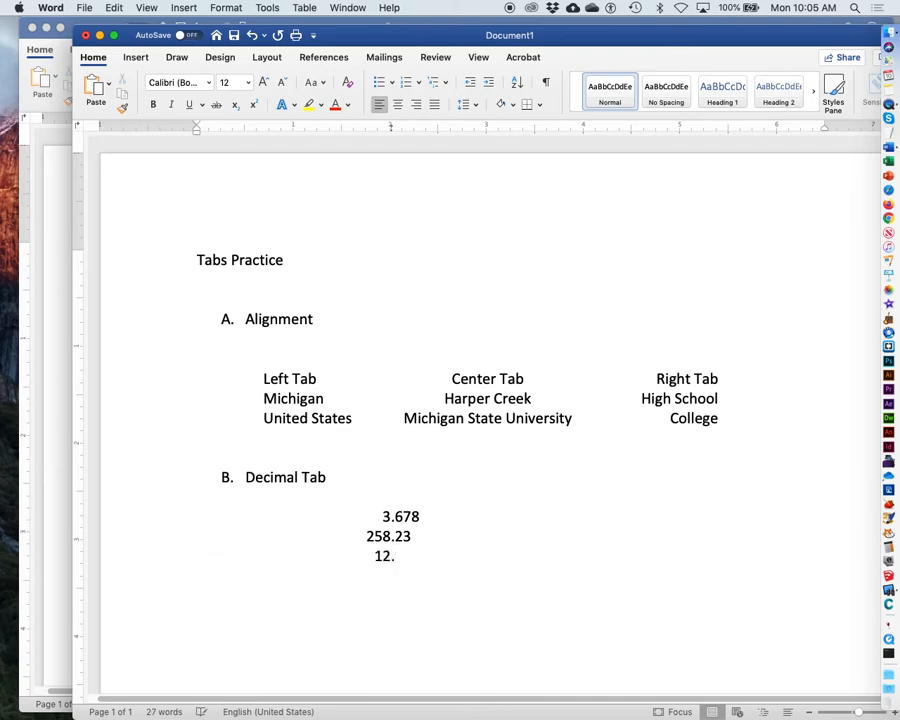
text(25)
Step: Add the decimal-aligned numbers 12.25 and 29983.22781 on the next two tabbed lines
text(299)
text(83)
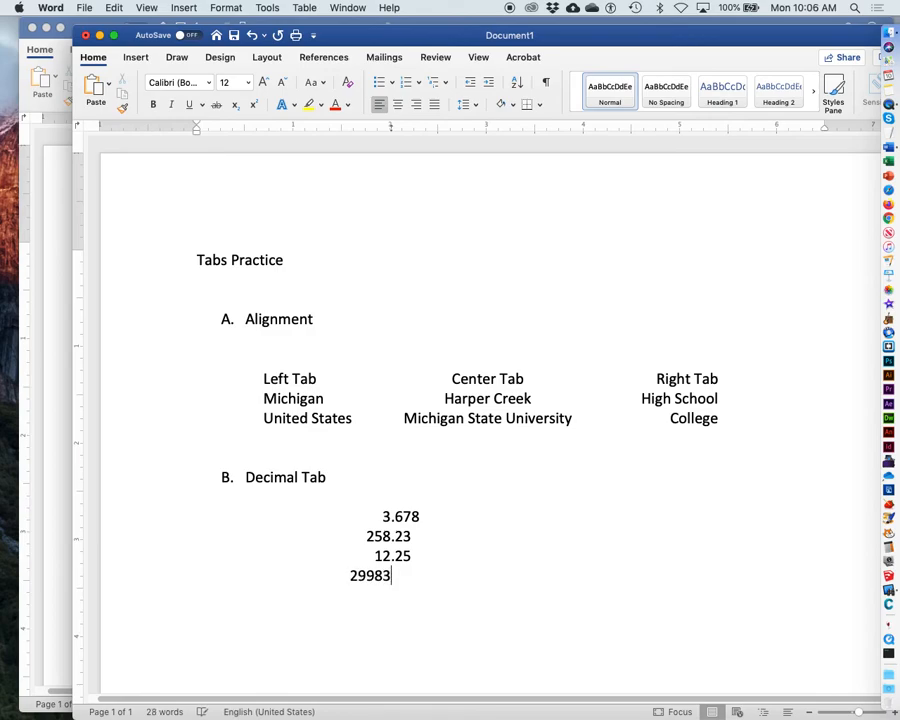
text(.22781)
click(228, 7)
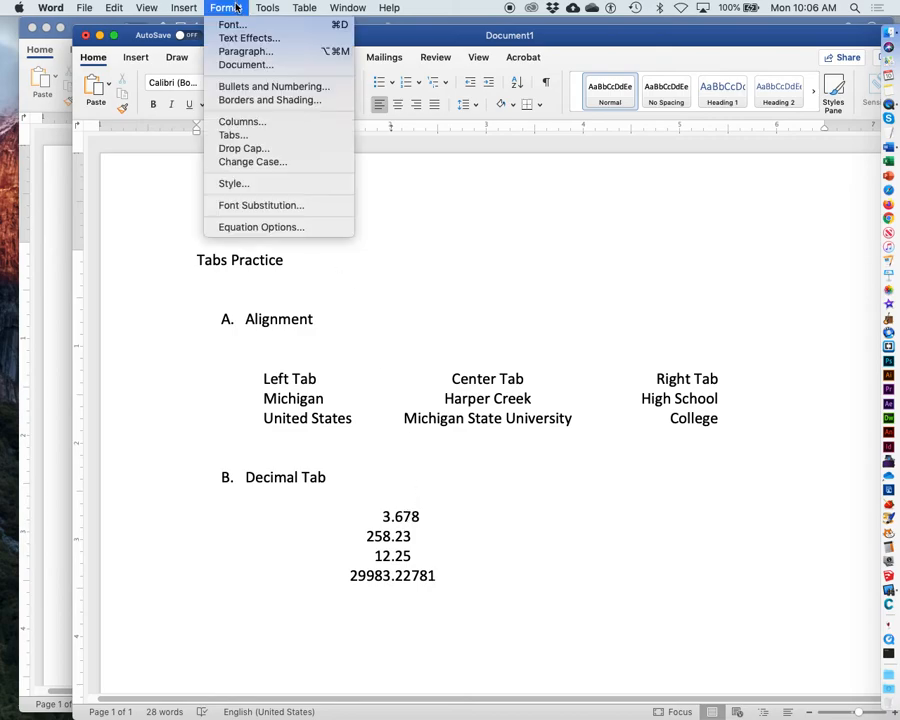
click(232, 134)
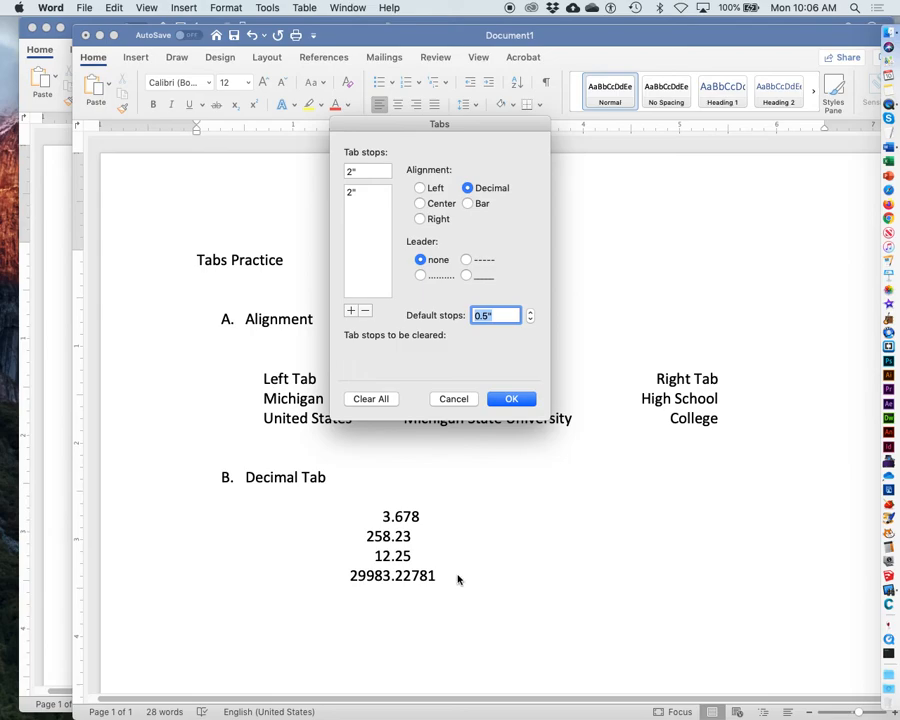
click(456, 398)
Step: Start a new line below the numbers and clear all of its tab stops
key(Return)
click(224, 8)
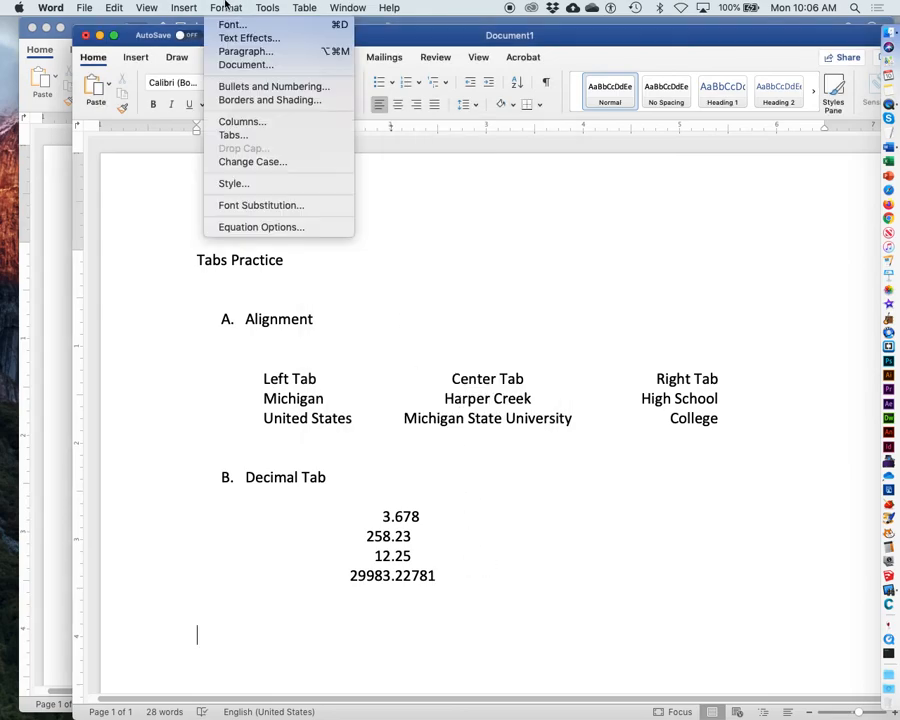
click(235, 135)
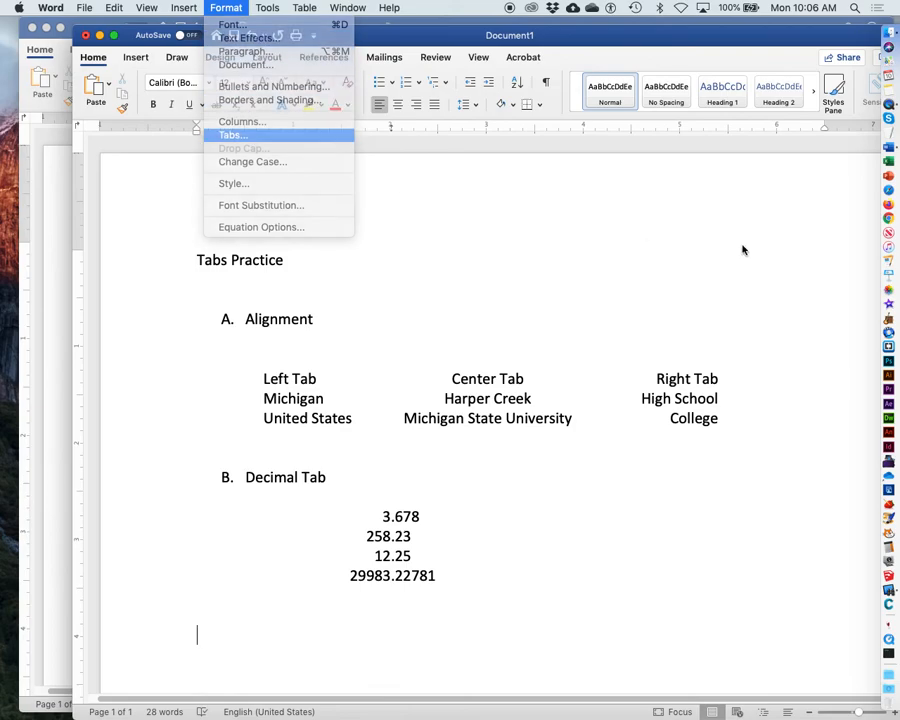
click(371, 398)
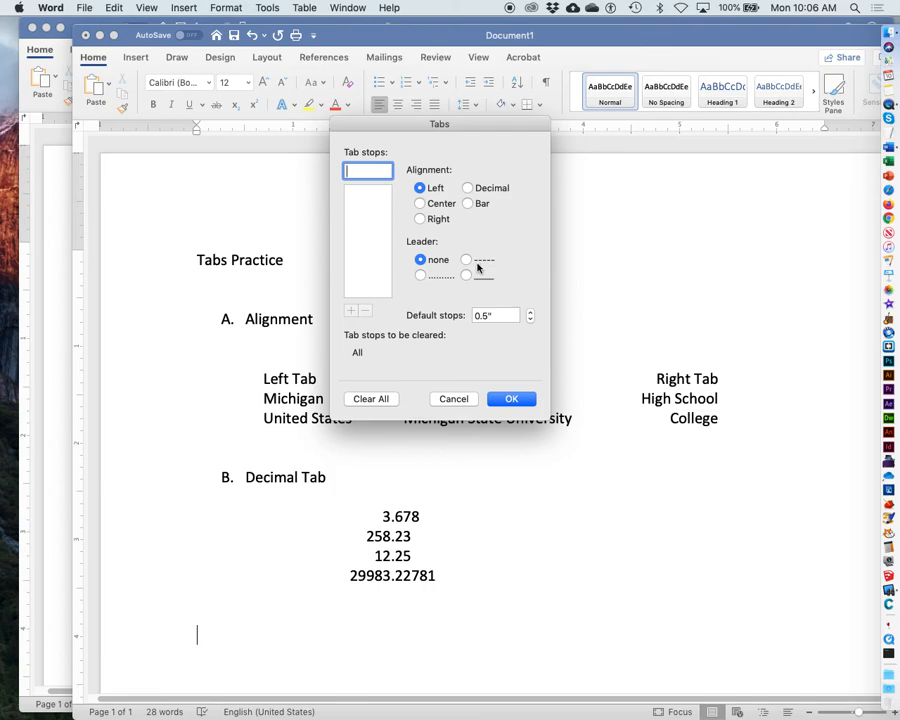
click(511, 400)
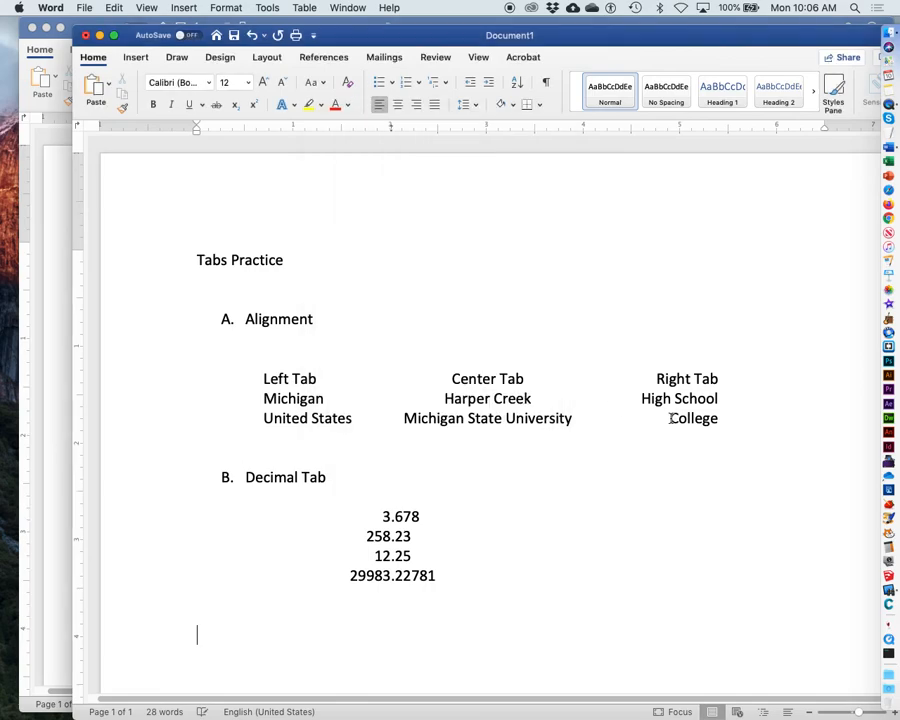
Step: Save the document as "Tabs Practice.docx" in the Packet 1 folder
click(77, 5)
click(96, 100)
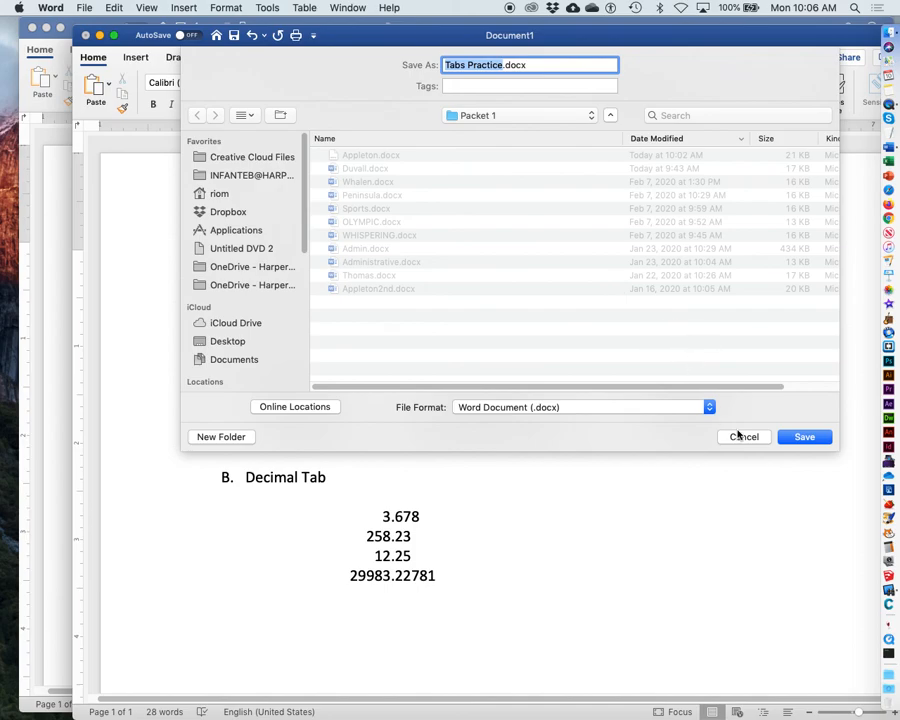
click(805, 438)
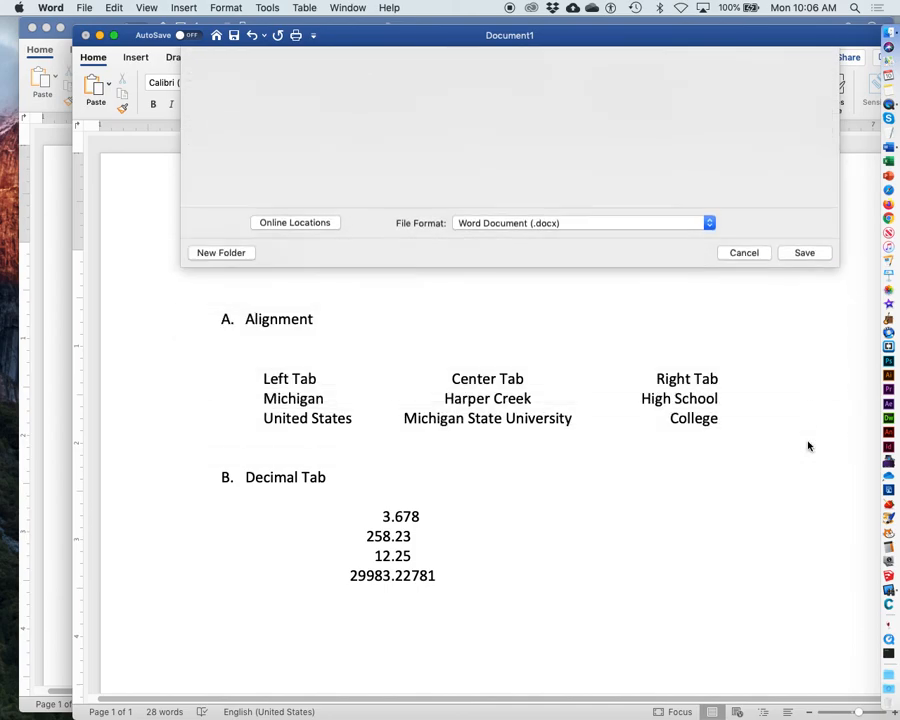